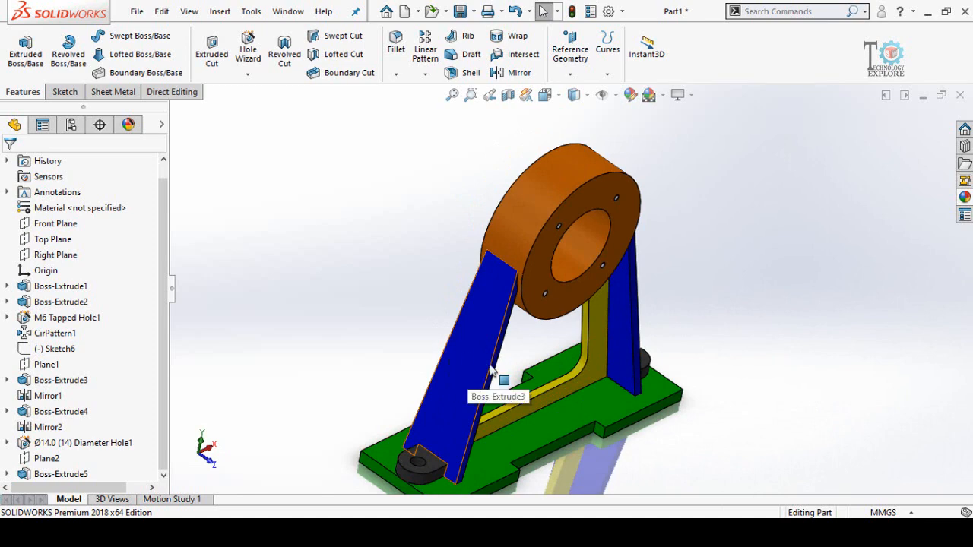
# - Examine the finished bracket model from several angles and check it against the Part 18 reference drawing
pyautogui.moveTo(490, 370); pyautogui.dragTo(500, 317, button='middle')
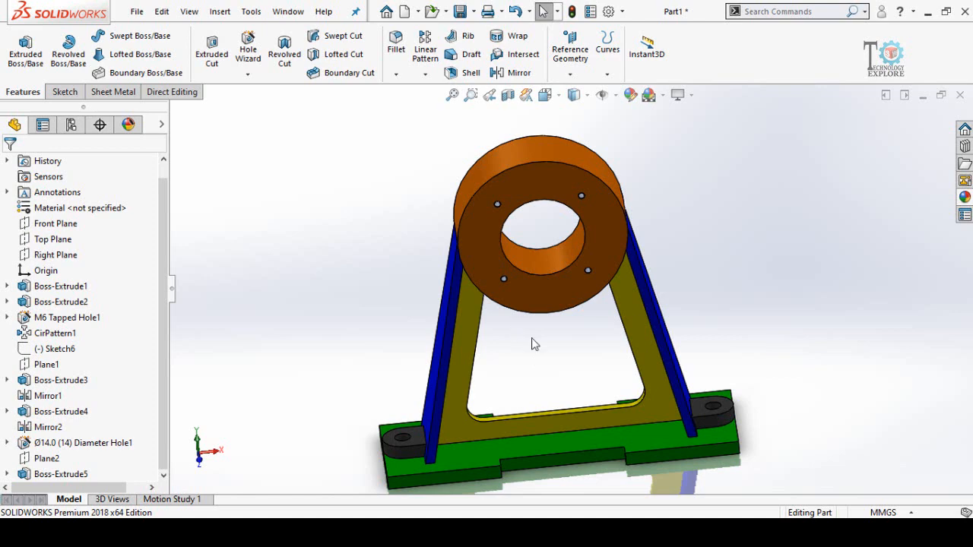
pyautogui.click(601, 532)
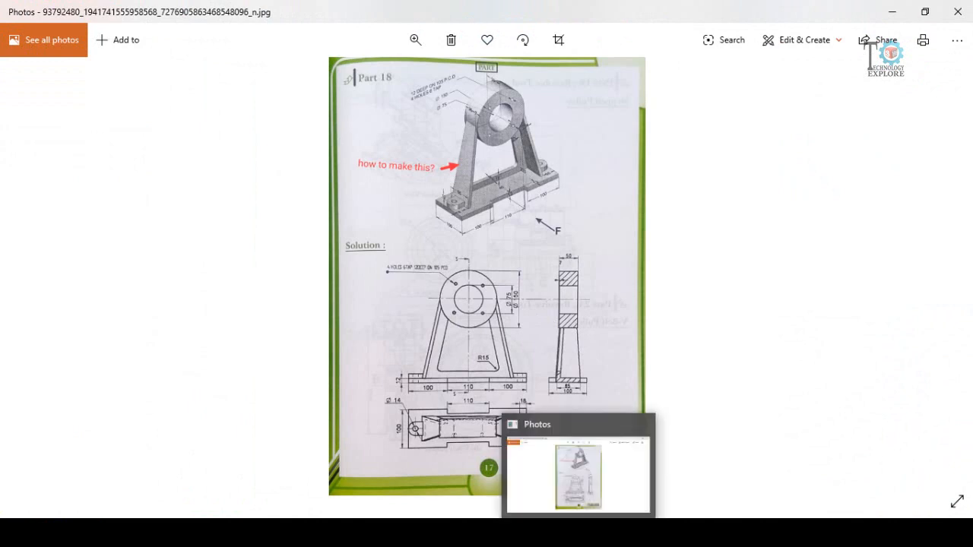
pyautogui.click(578, 532)
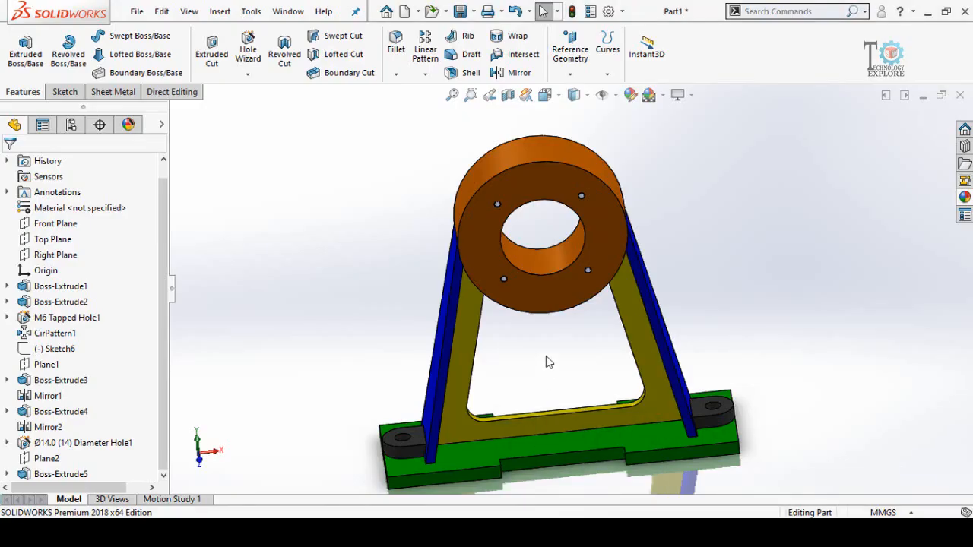
pyautogui.moveTo(546, 357); pyautogui.dragTo(553, 382, button='middle')
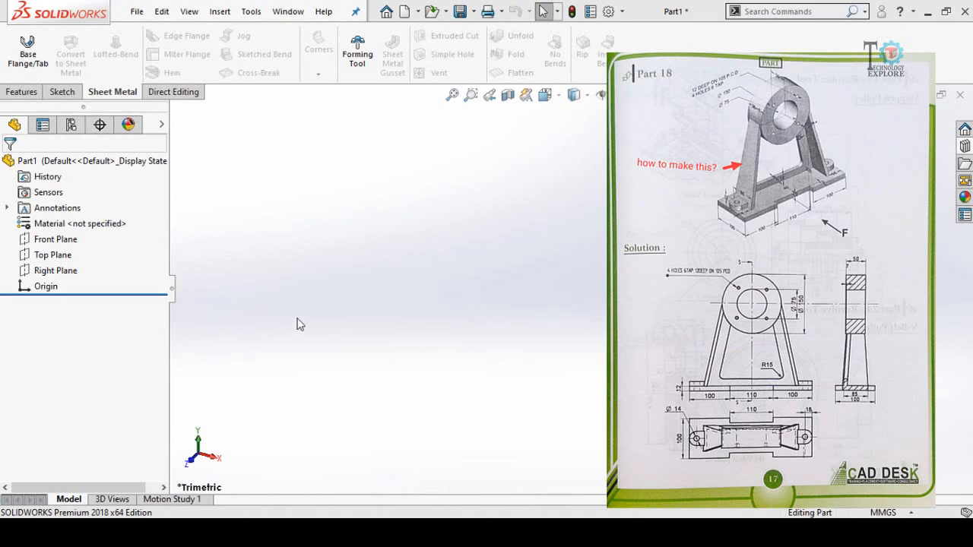
# - Start a sketch on the Top Plane and draw a corner rectangle about 106 by 47 mm enclosing the origin
pyautogui.click(53, 257)
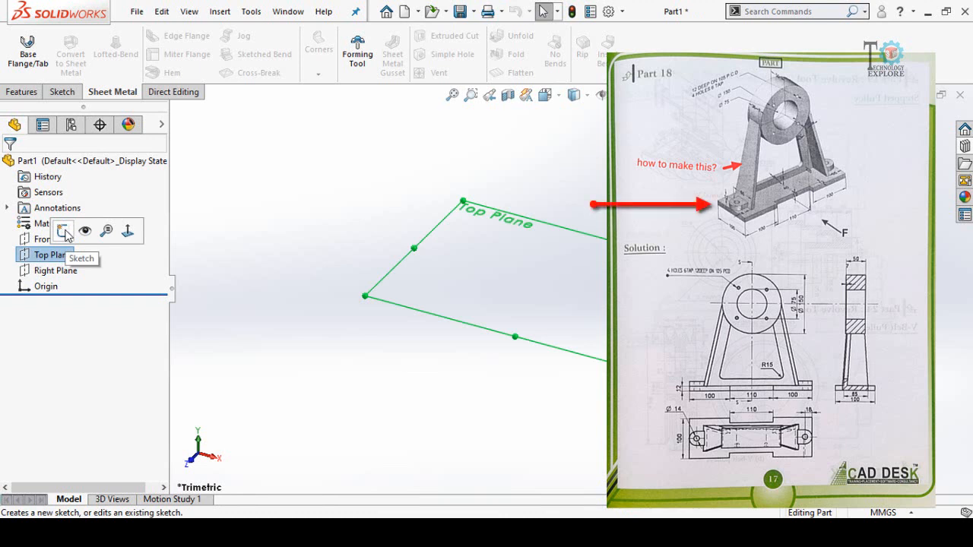
pyautogui.click(64, 231)
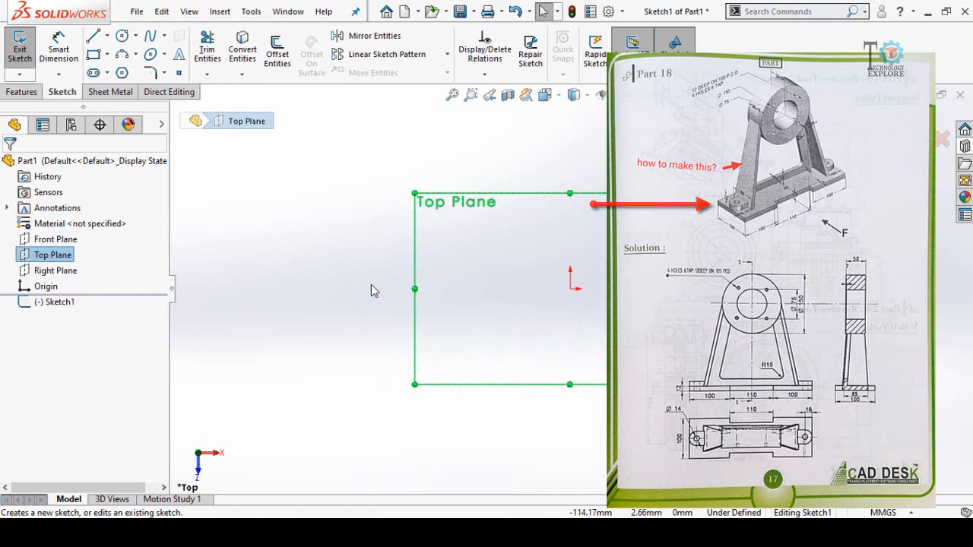
pyautogui.click(267, 217)
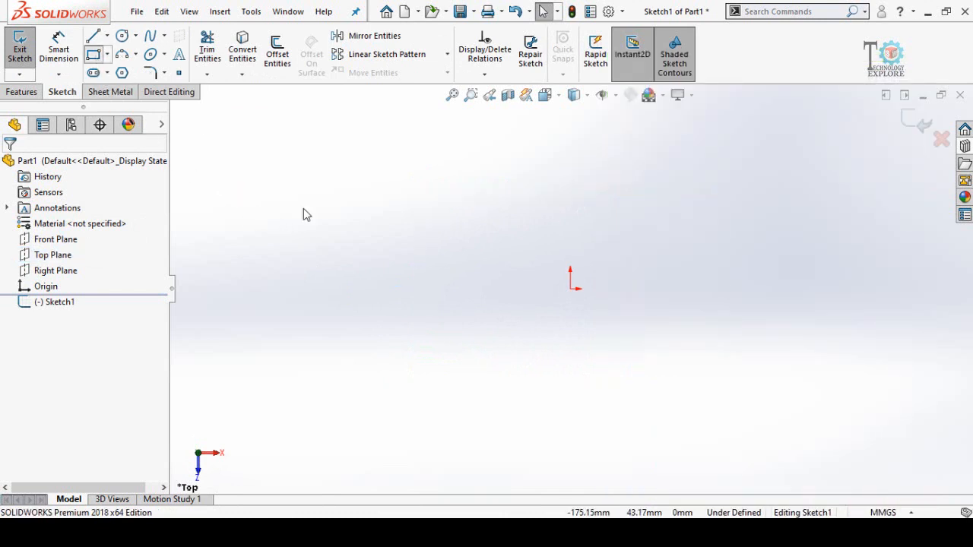
pyautogui.click(502, 245)
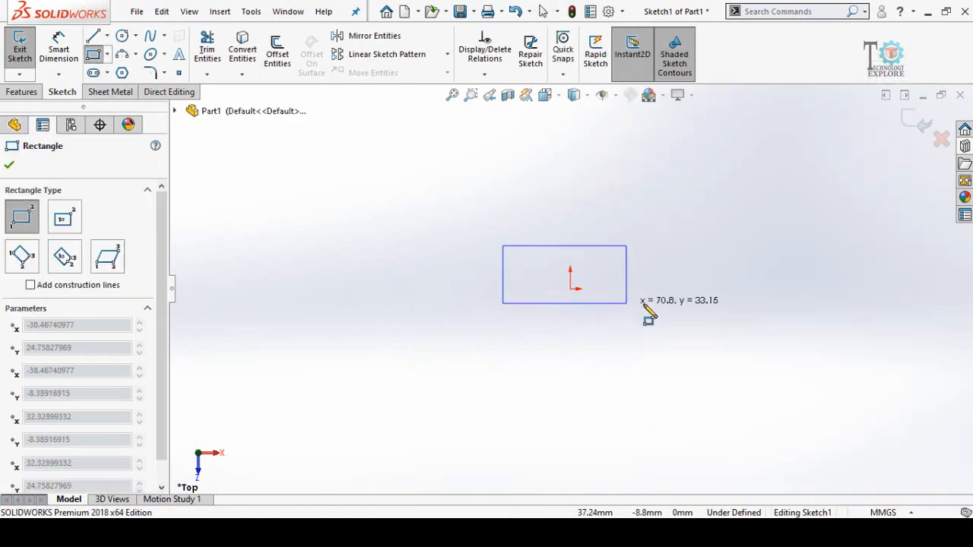
pyautogui.click(687, 328)
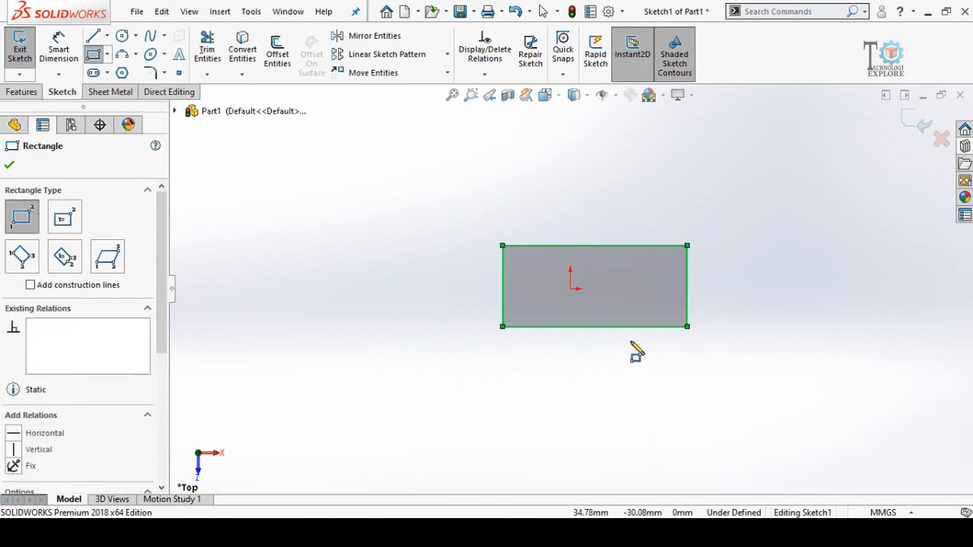
pyautogui.press('Escape')
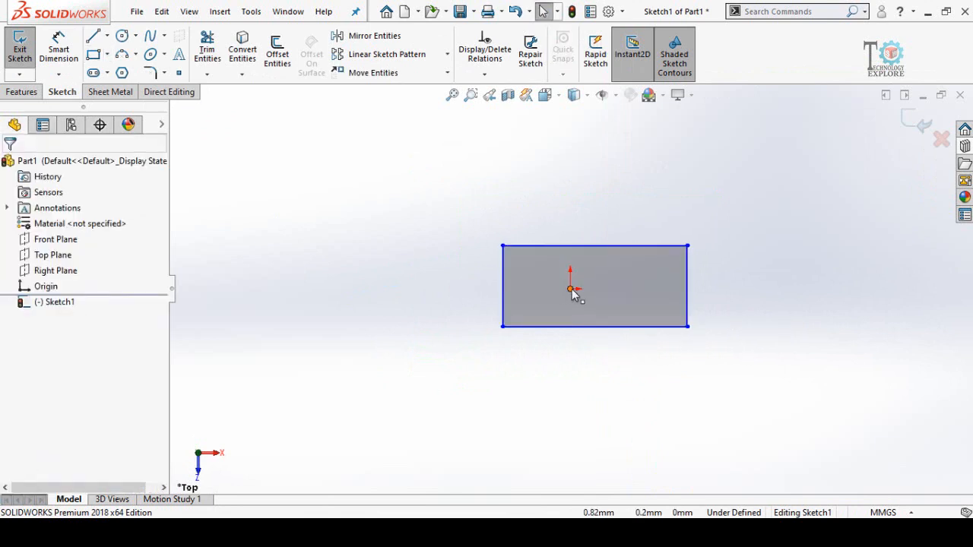
# - Centre the rectangle on the origin with a horizontal relation from its left edge's midpoint and a vertical relation from its upper edge's midpoint
pyautogui.click(572, 291)
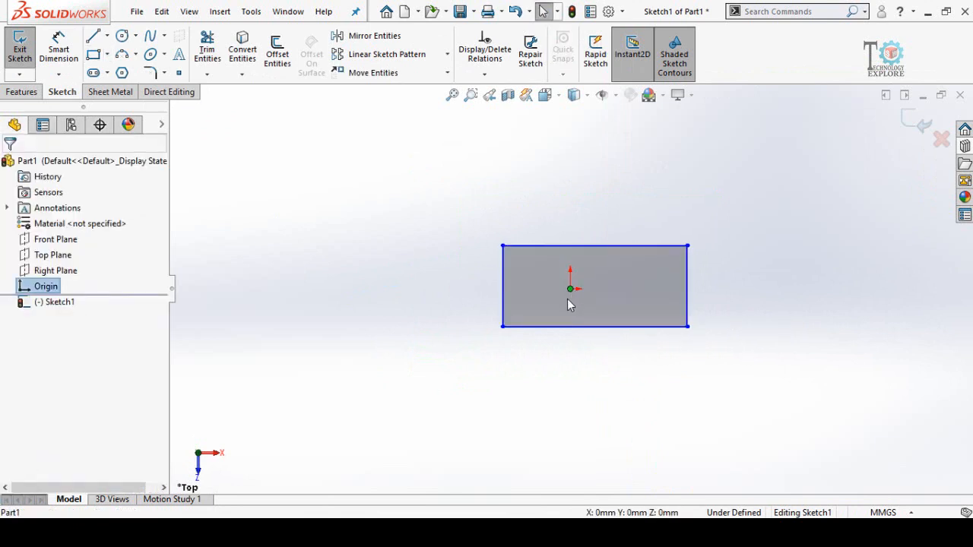
pyautogui.keyDown('ctrl'); pyautogui.click(502, 288); pyautogui.keyUp('ctrl')
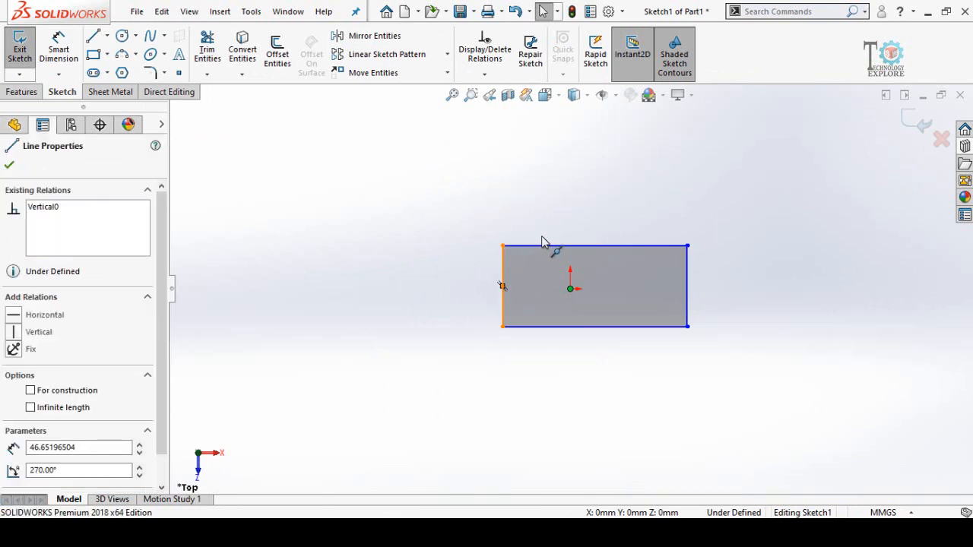
pyautogui.click(544, 225)
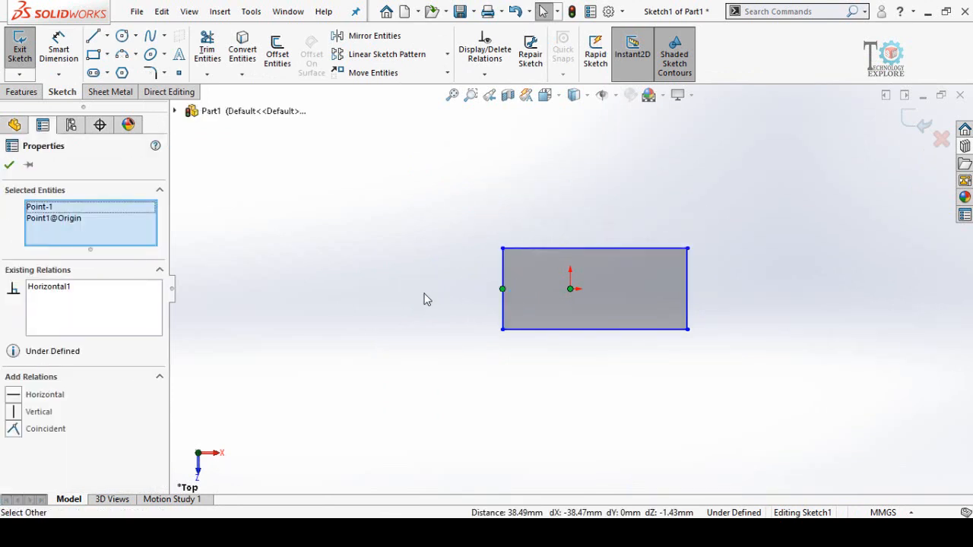
pyautogui.click(424, 297)
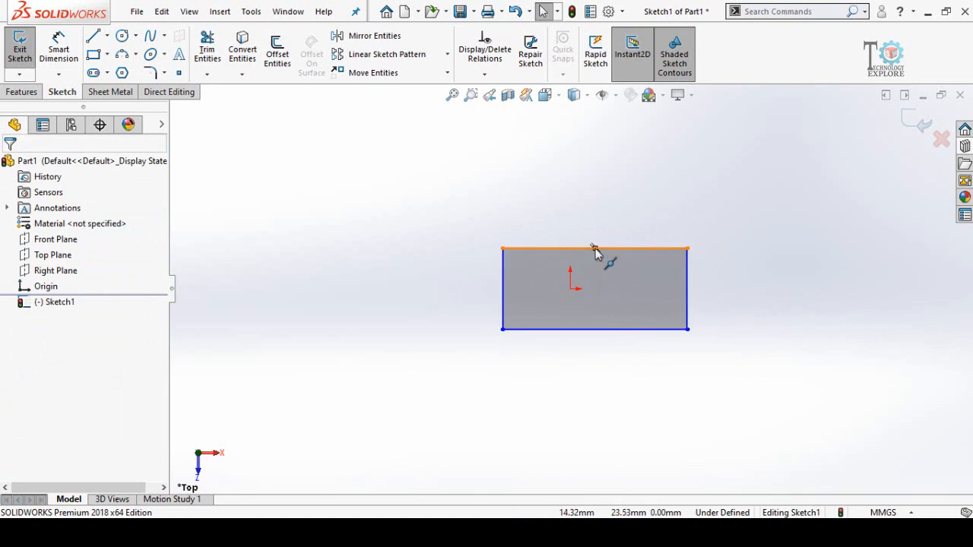
pyautogui.click(597, 250)
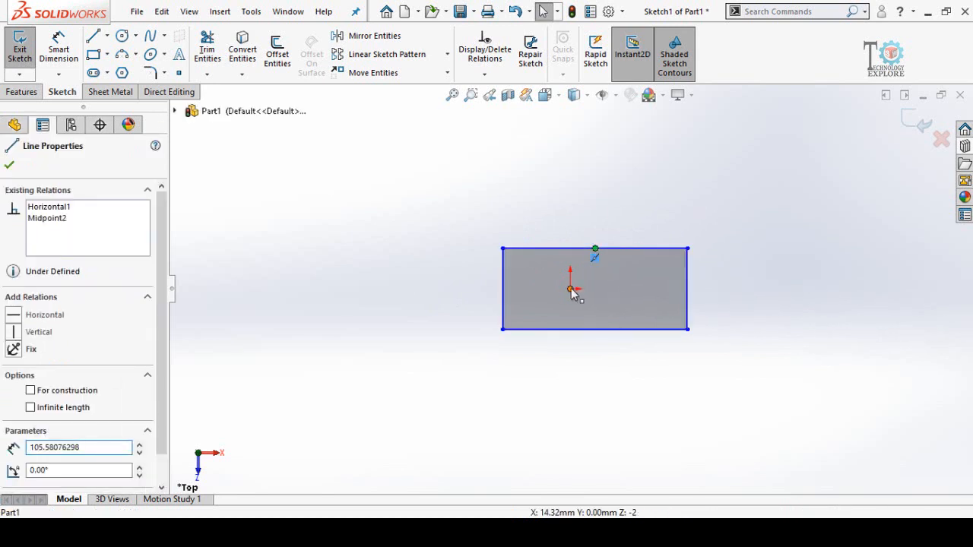
pyautogui.click(595, 249)
pyautogui.keyDown('ctrl'); pyautogui.click(571, 289); pyautogui.keyUp('ctrl')
pyautogui.click(632, 232)
pyautogui.click(561, 371)
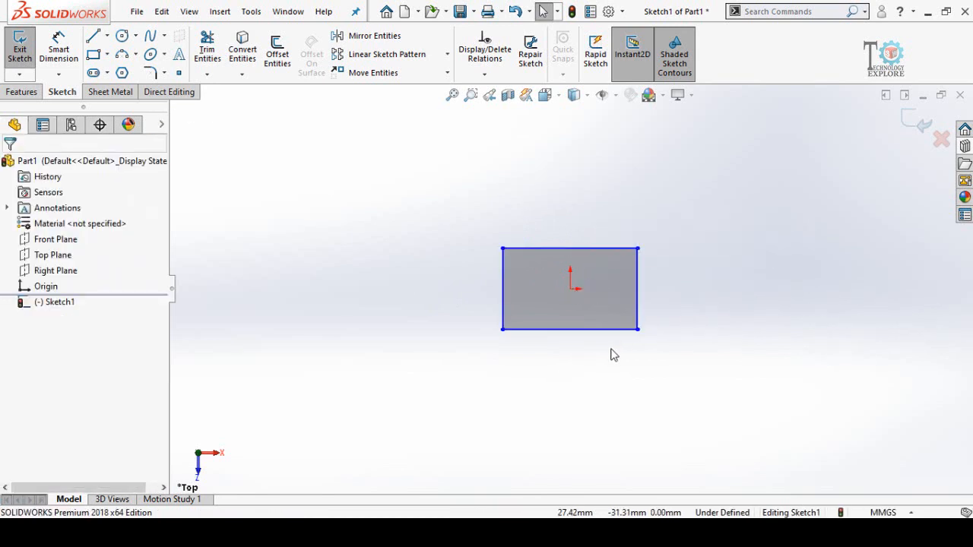
# - Dimension the rectangle's left edge to 100 mm
pyautogui.moveTo(460, 275); pyautogui.dragTo(443, 257, button='right')
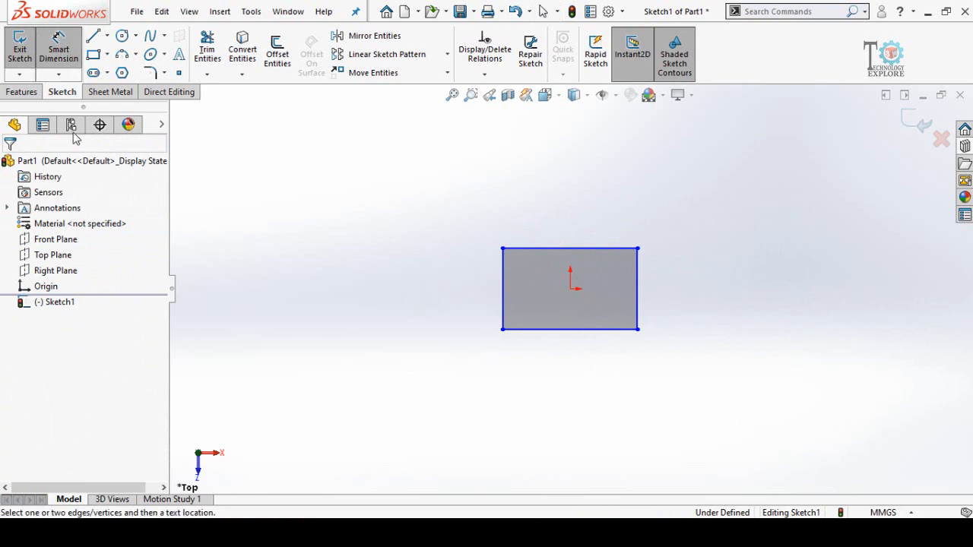
pyautogui.click(503, 316)
pyautogui.click(344, 312)
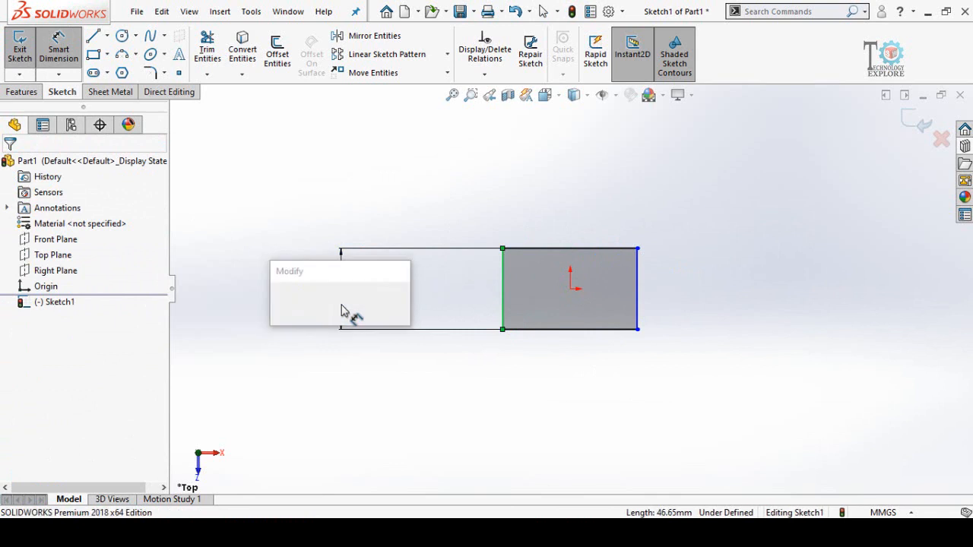
pyautogui.write('100')
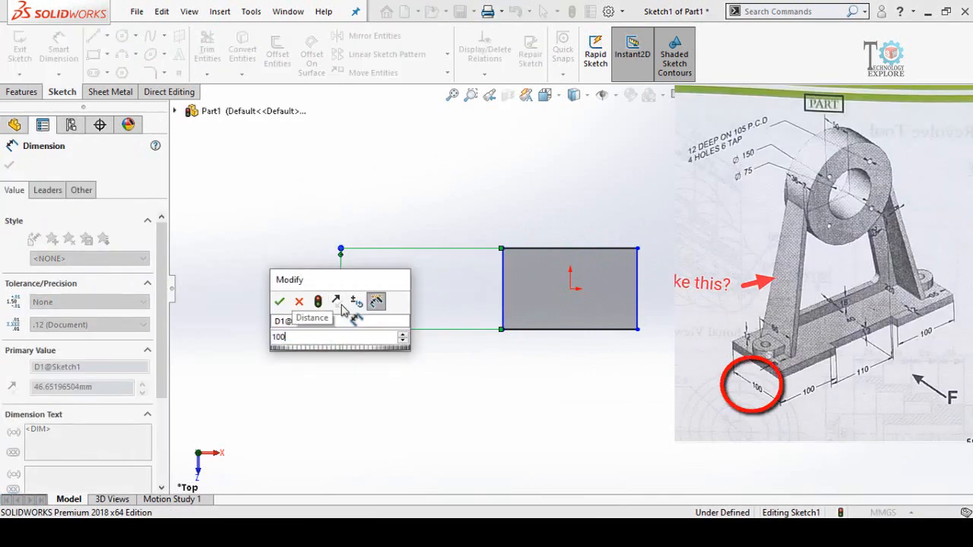
pyautogui.press('Return')
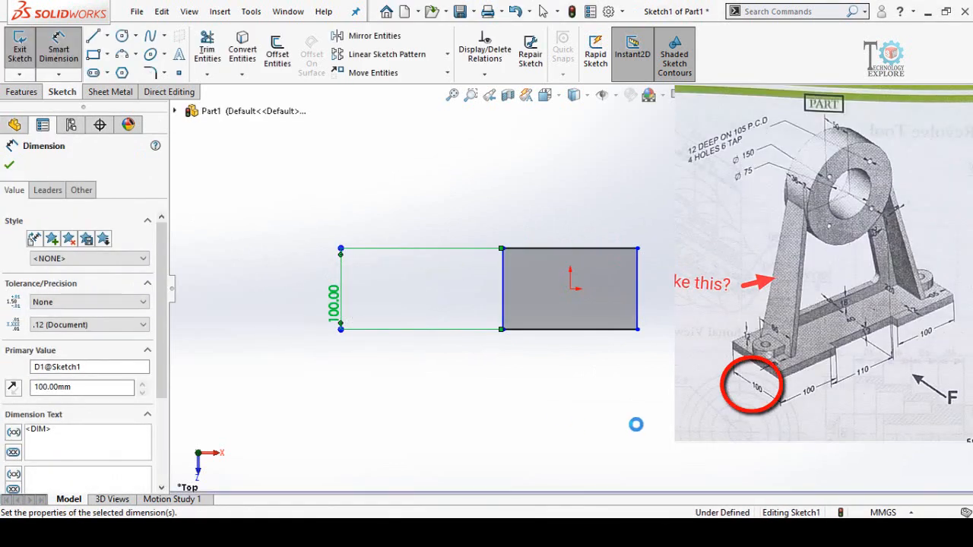
# - Dimension the rectangle's lower edge with the expression 100+110+100
pyautogui.click(543, 330)
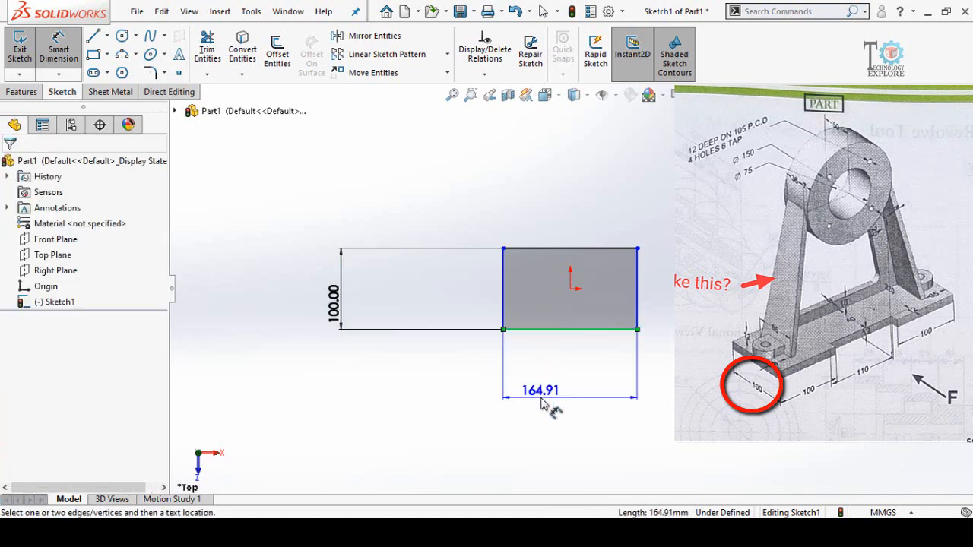
pyautogui.click(542, 405)
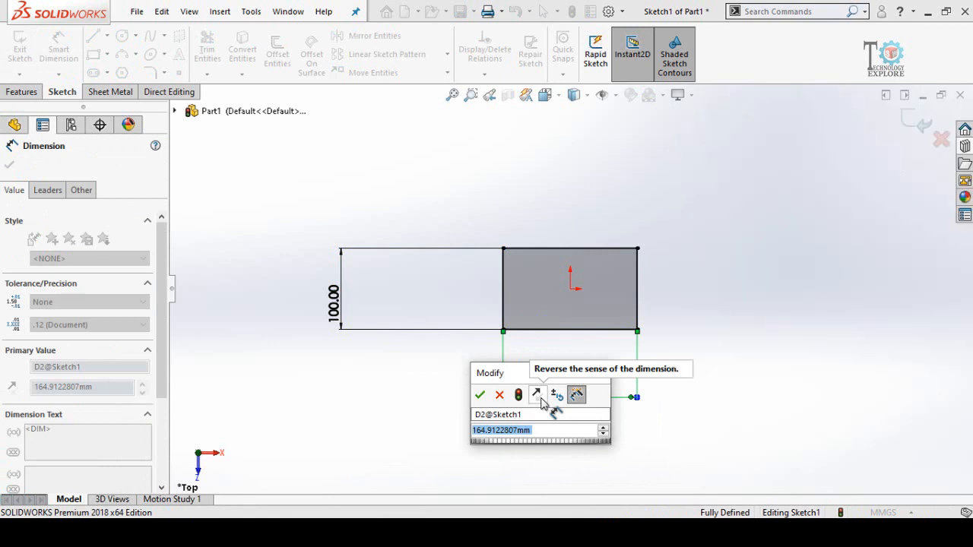
pyautogui.write('100+1')
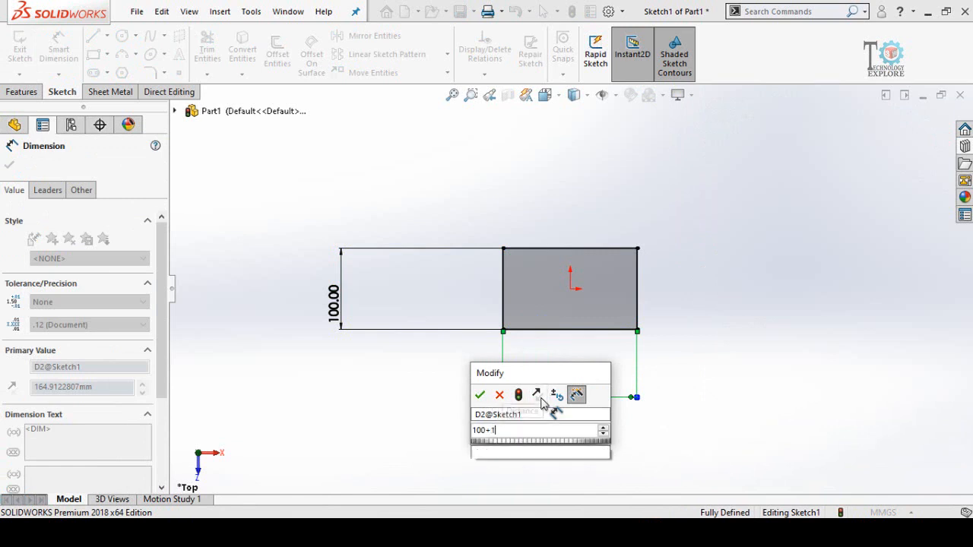
pyautogui.write('10+1')
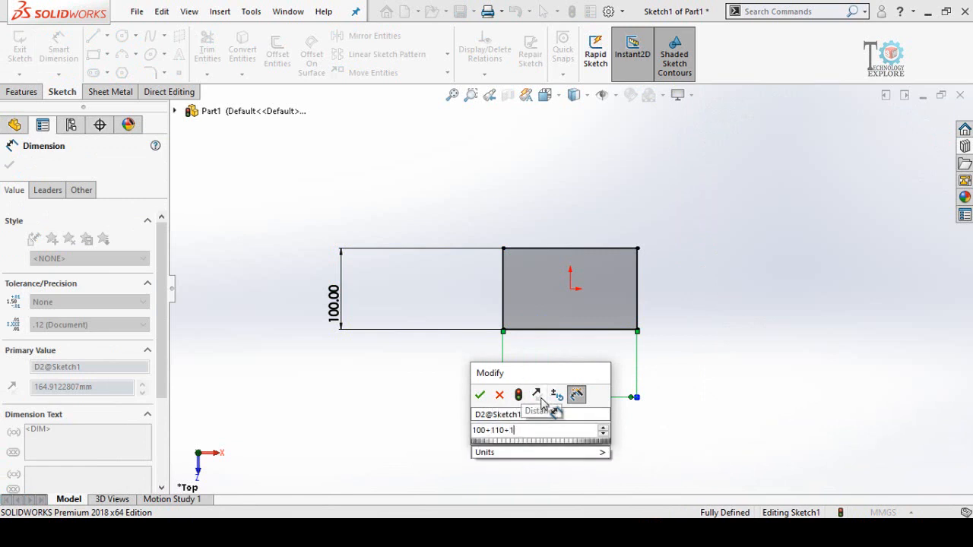
pyautogui.write('00')
pyautogui.press('Return')
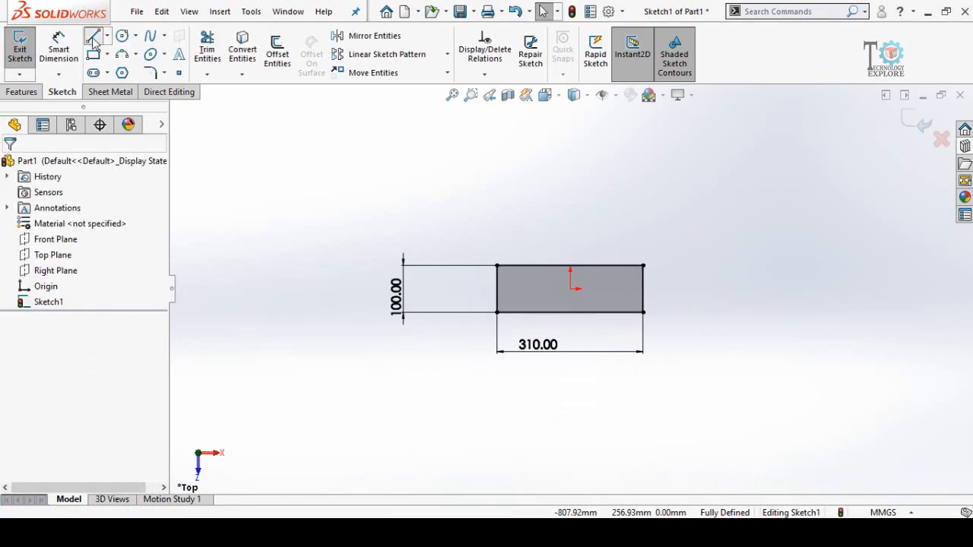
# - Sketch a three-line rectangular notch about 19 mm deep into the middle of the rectangle's upper edge
pyautogui.click(93, 36)
pyautogui.scroll(-3, 608, 282)
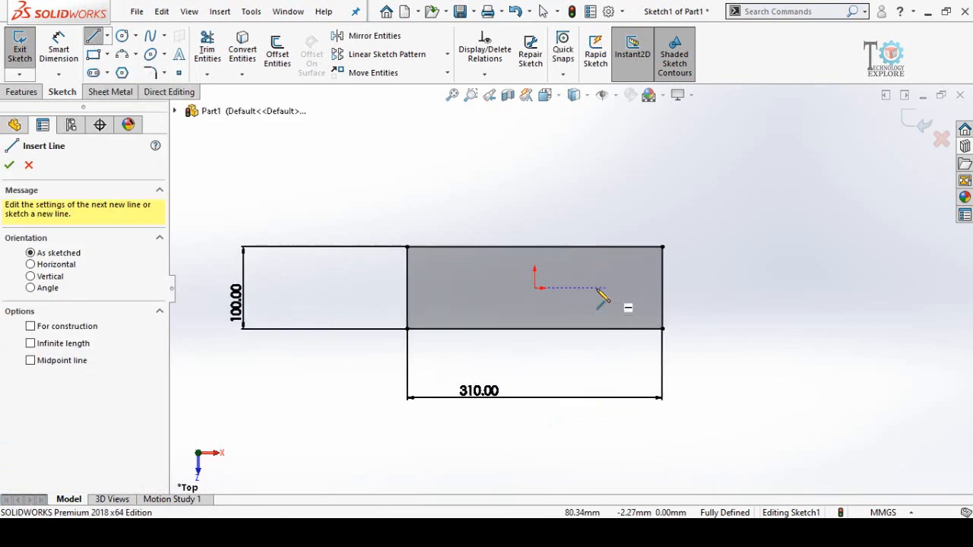
pyautogui.click(475, 262)
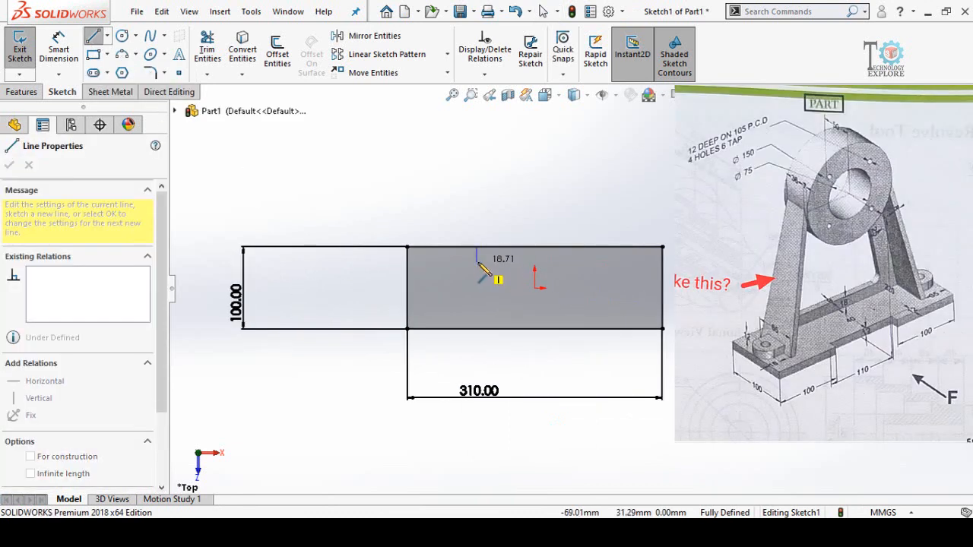
pyautogui.click(594, 262)
pyautogui.click(594, 247)
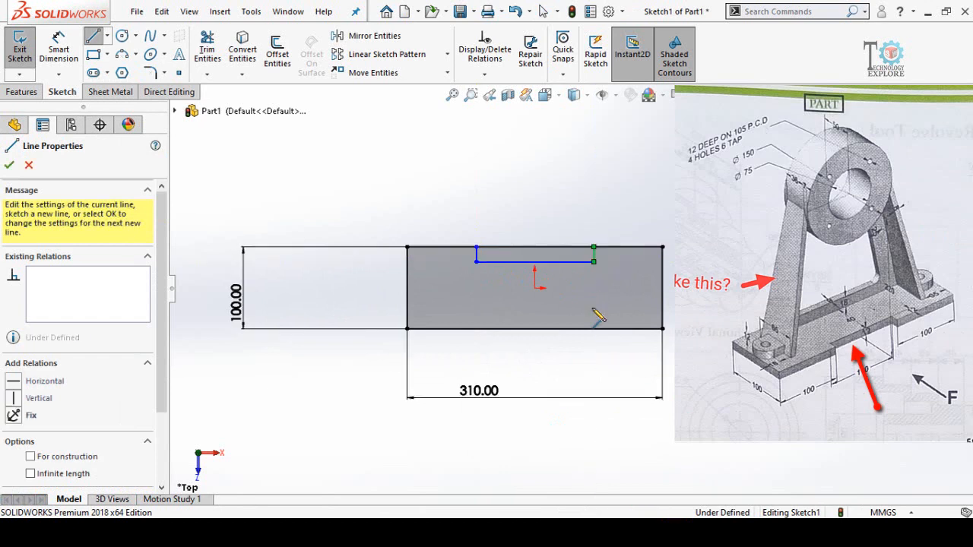
pyautogui.press('Escape')
pyautogui.scroll(-1, 579, 315)
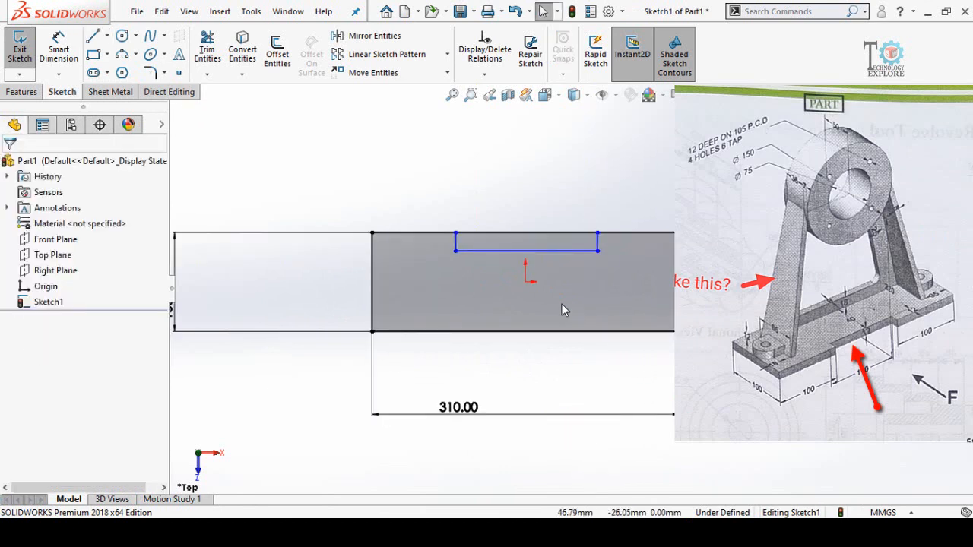
# - Align the midpoint of the notch's horizontal line with the origin using a vertical relation
pyautogui.click(525, 282)
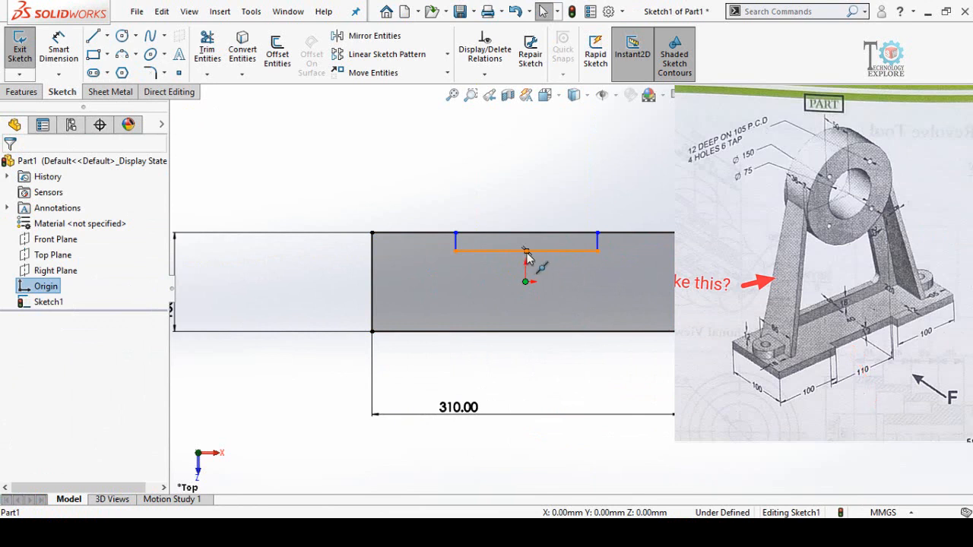
pyautogui.keyDown('ctrl'); pyautogui.click(525, 251); pyautogui.keyUp('ctrl')
pyautogui.click(579, 197)
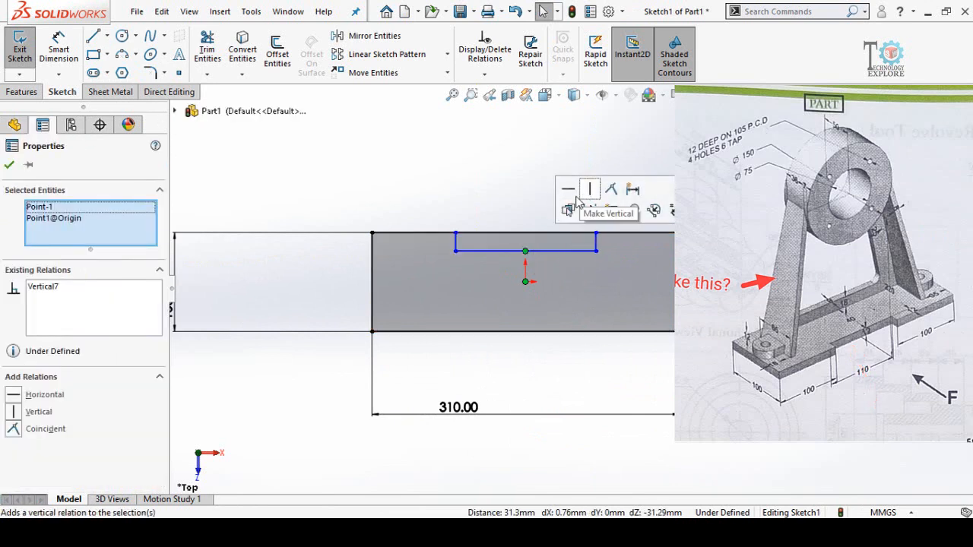
pyautogui.click(268, 429)
pyautogui.scroll(2, 345, 407)
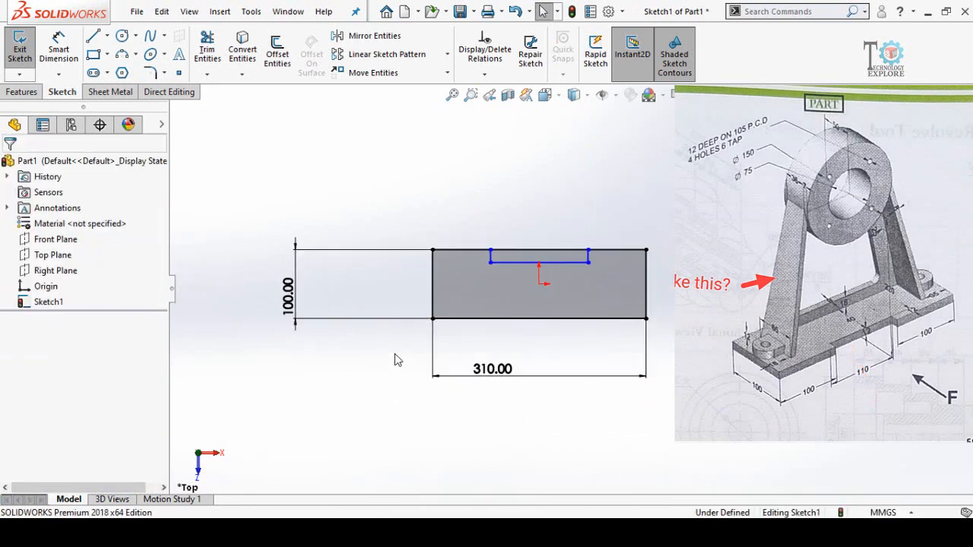
# - Dimension the notch's left side to a depth of 12 mm
pyautogui.moveTo(395, 360); pyautogui.dragTo(400, 327, button='right')
pyautogui.scroll(-4, 519, 270)
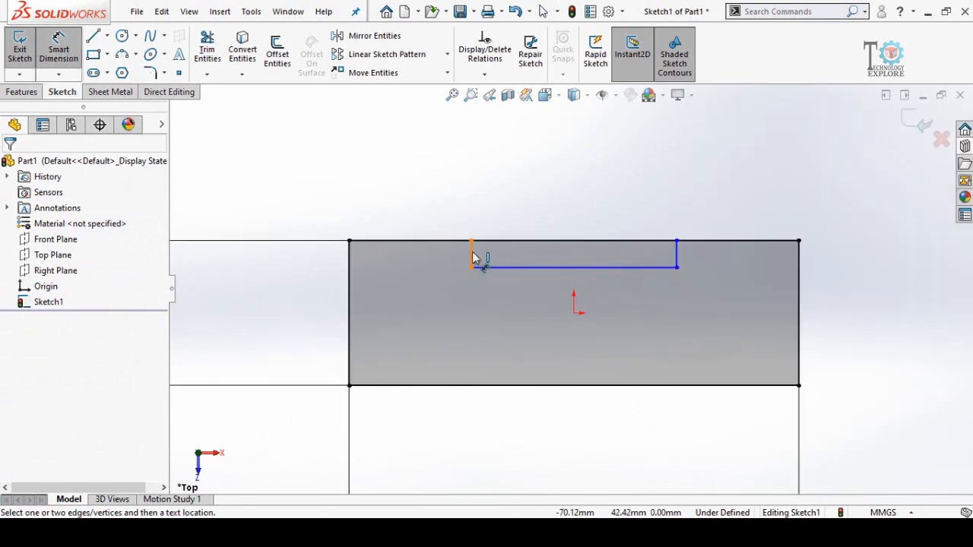
pyautogui.click(472, 257)
pyautogui.click(414, 220)
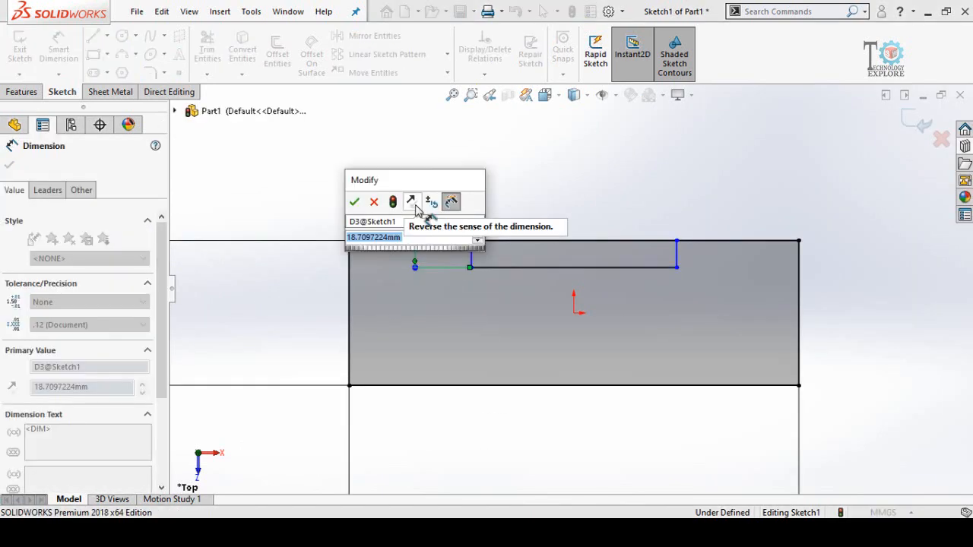
pyautogui.write('12')
pyautogui.press('Return')
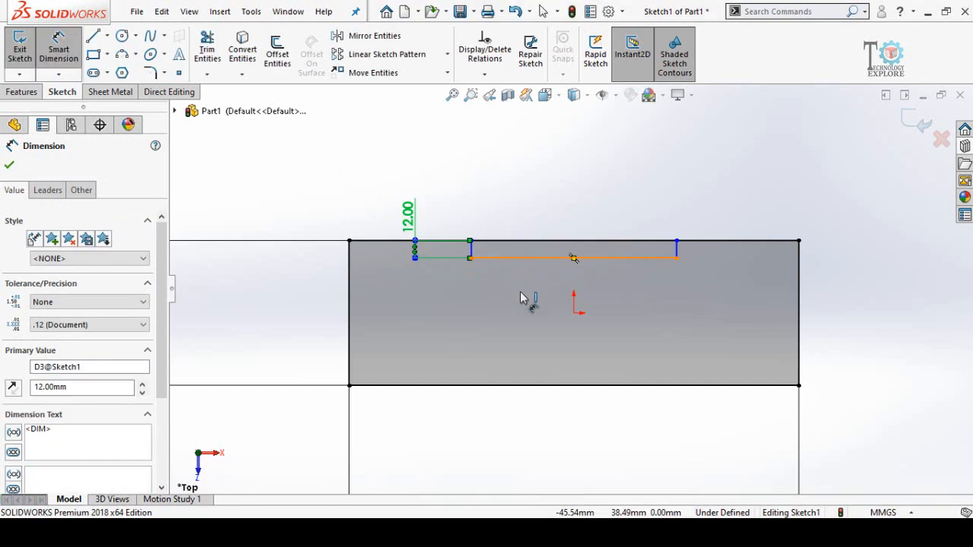
# - Dimension the notch's horizontal line to a width of 110 mm
pyautogui.click(541, 257)
pyautogui.click(554, 168)
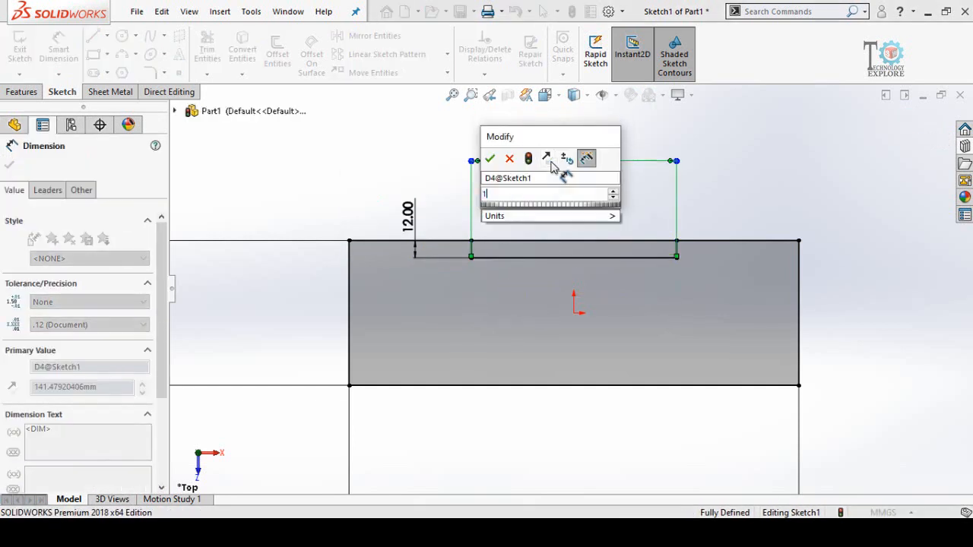
pyautogui.write('100')
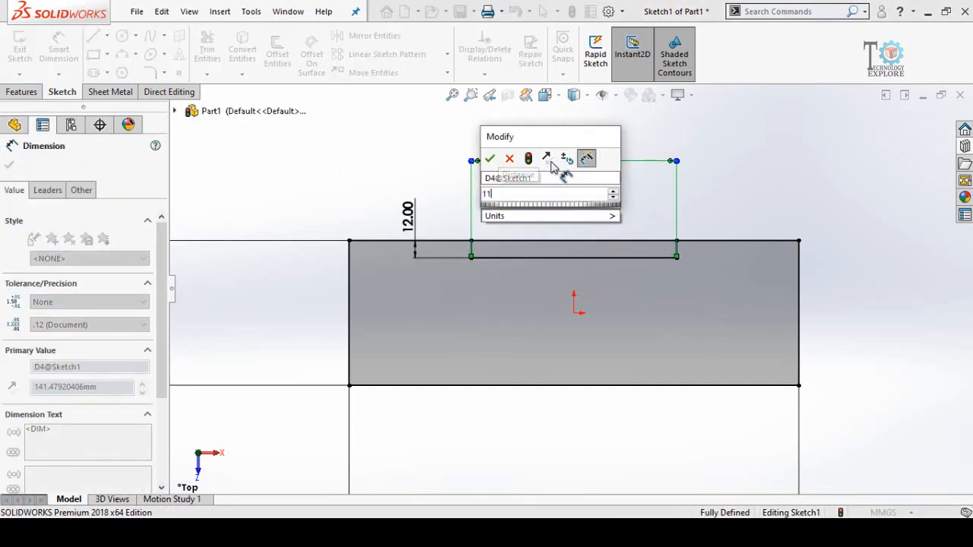
pyautogui.press('Return')
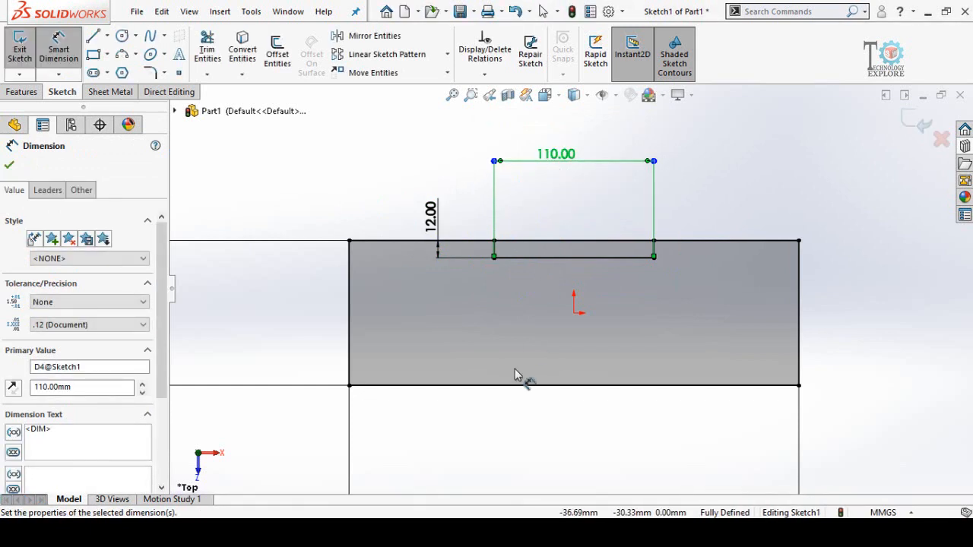
pyautogui.press('Escape')
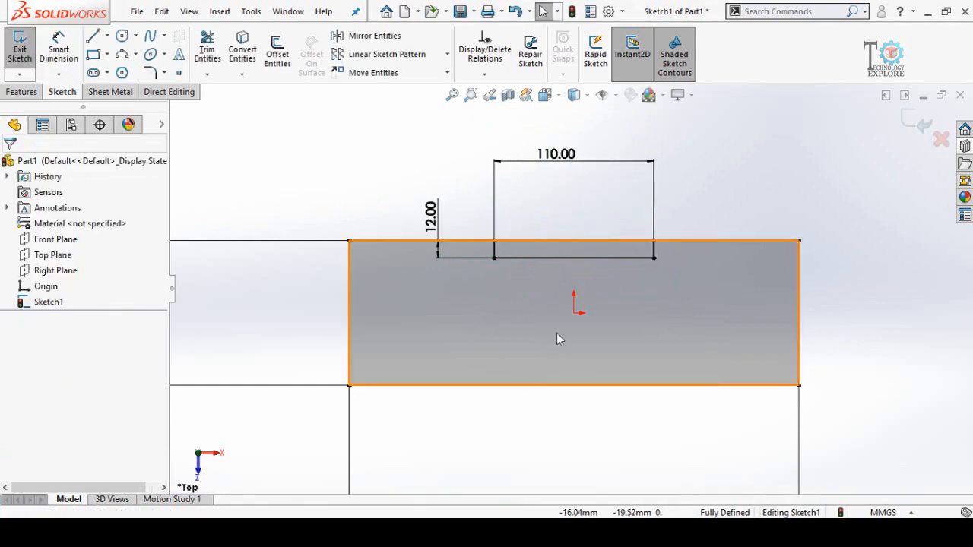
# - Draw a horizontal centerline between the midpoints of the rectangle's two short sides
pyautogui.press('z')
pyautogui.click(107, 36)
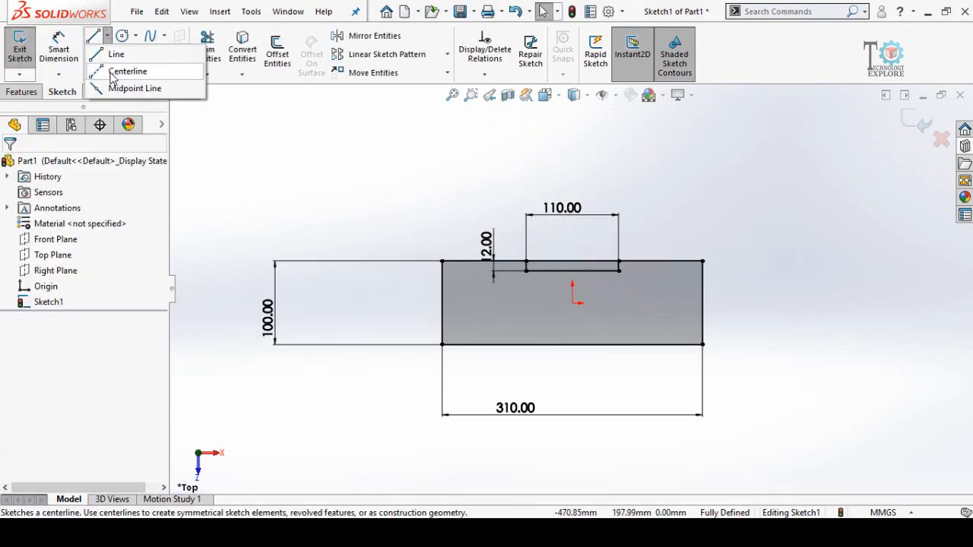
pyautogui.click(128, 69)
pyautogui.click(441, 302)
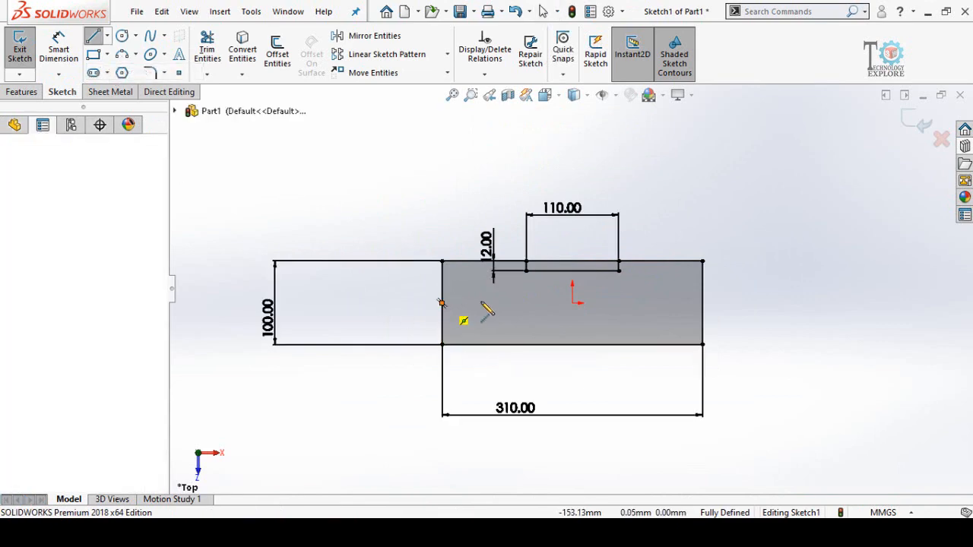
pyautogui.click(702, 303)
pyautogui.press('Escape')
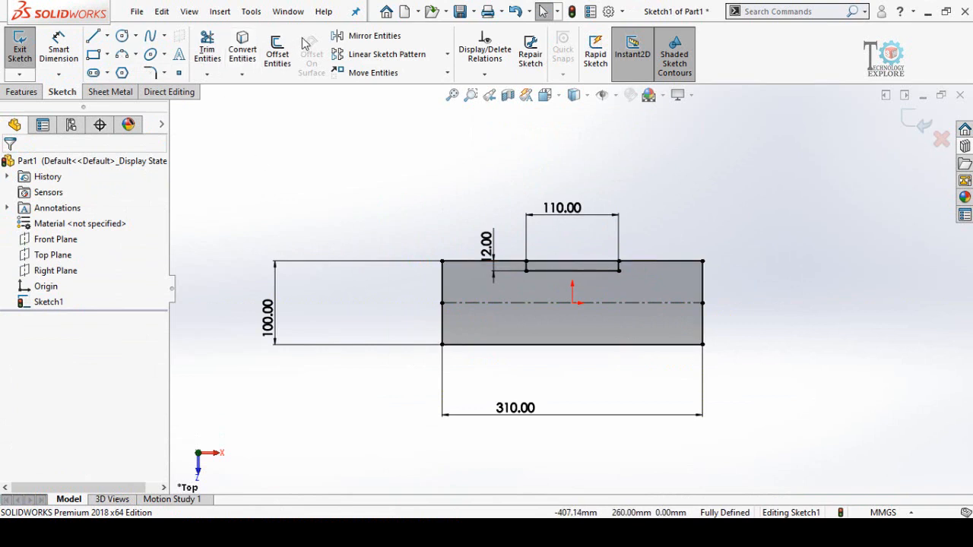
# - Mirror the three notch lines about the horizontal centerline to copy the notch onto the rectangle's lower edge
pyautogui.click(350, 35)
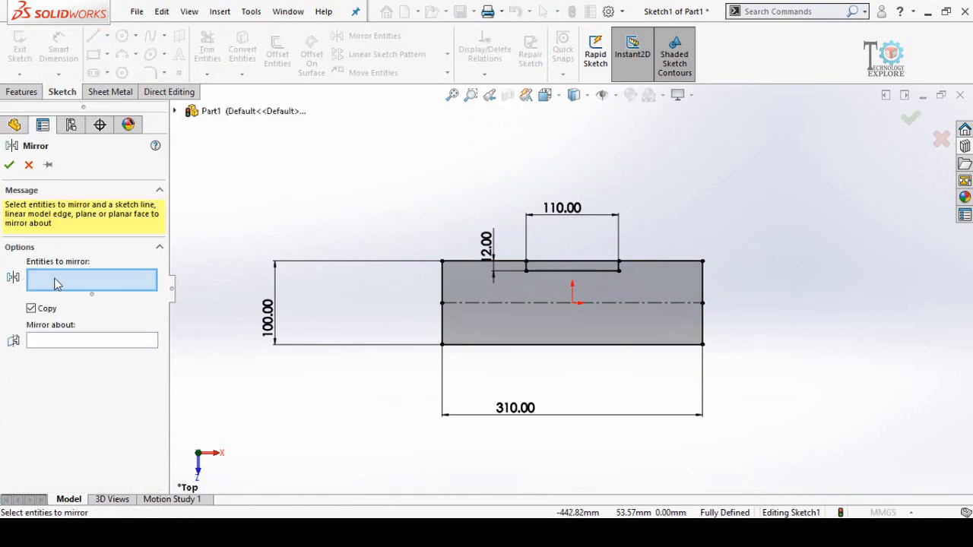
pyautogui.scroll(-3, 682, 252)
pyautogui.click(378, 286)
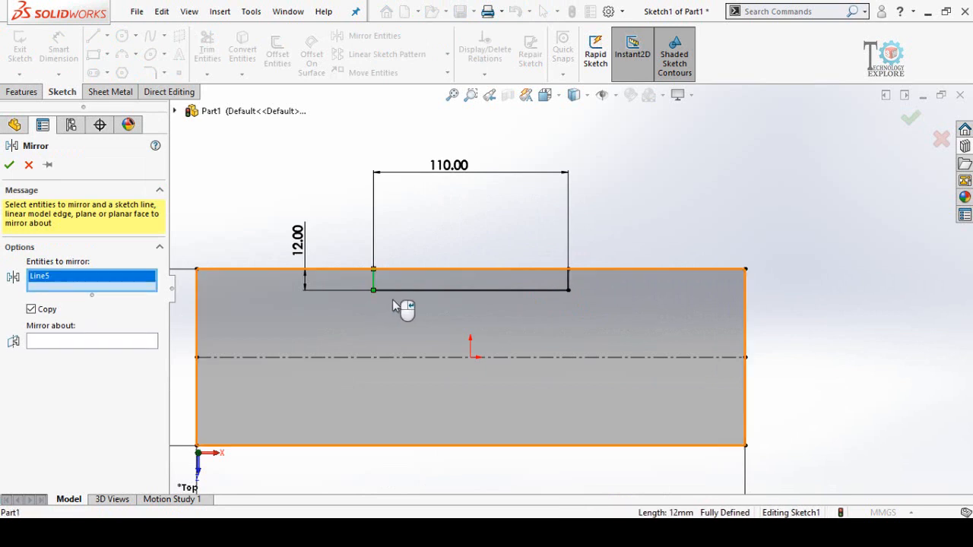
pyautogui.click(448, 290)
pyautogui.click(570, 290)
pyautogui.scroll(3, 570, 290)
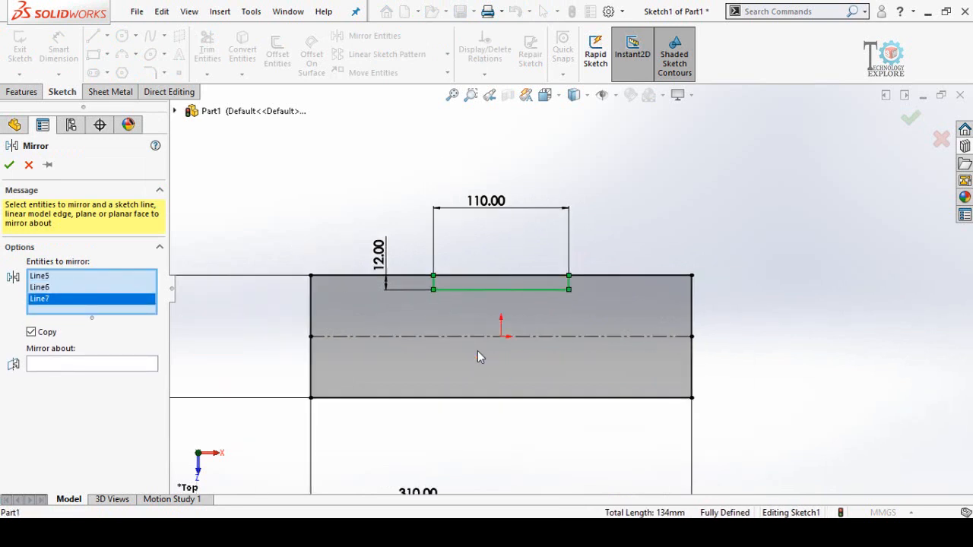
pyautogui.click(55, 366)
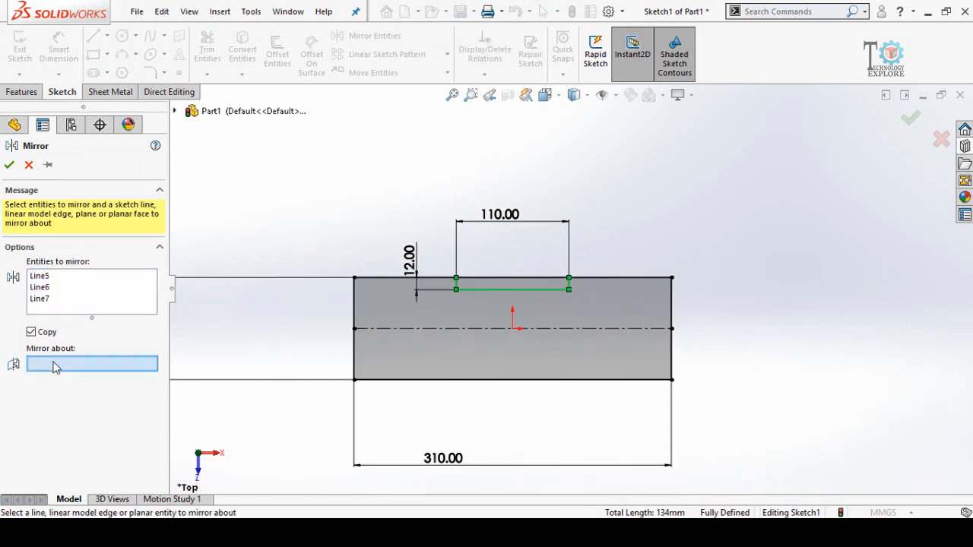
pyautogui.click(462, 329)
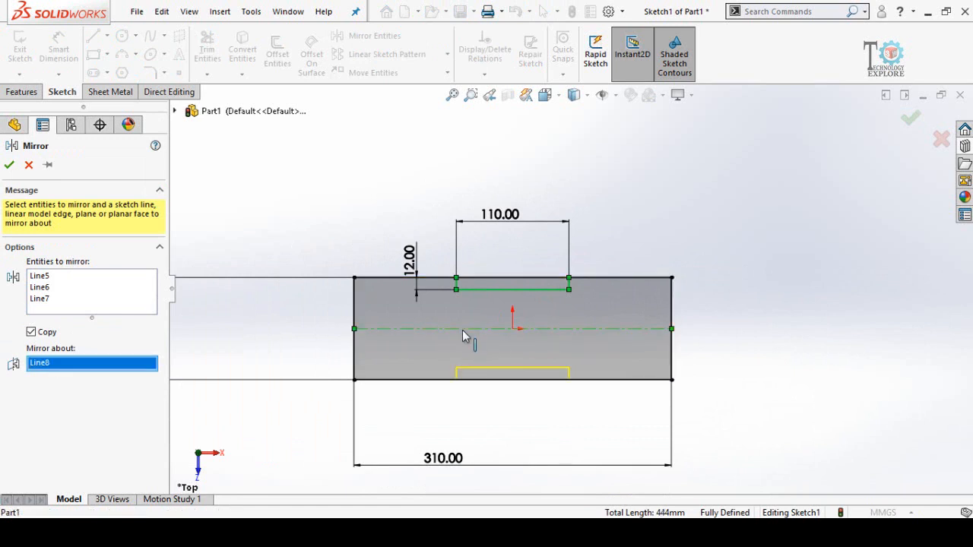
pyautogui.click(9, 166)
# - Trim away the rectangle's upper and lower edge segments that span the two notch openings
pyautogui.scroll(2, 496, 317)
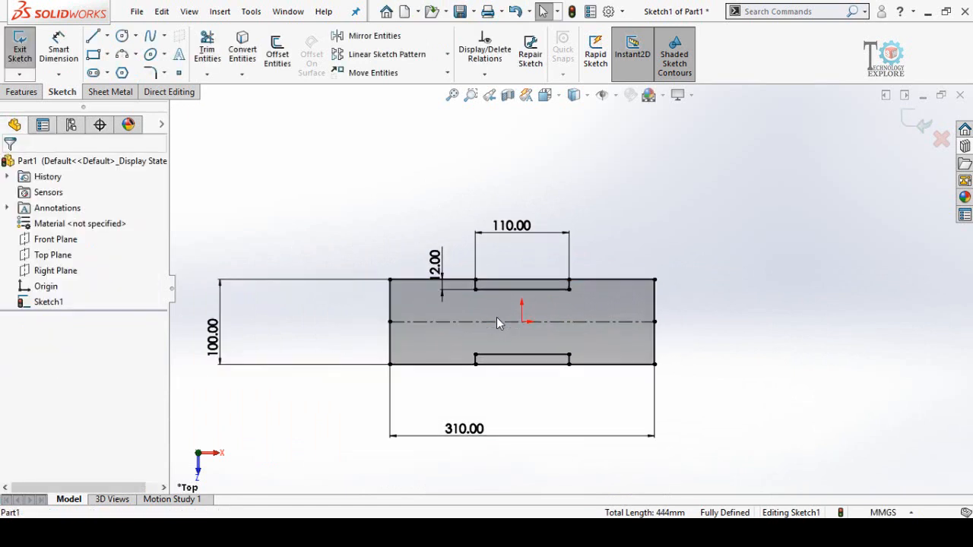
pyautogui.click(206, 50)
pyautogui.scroll(-2, 623, 354)
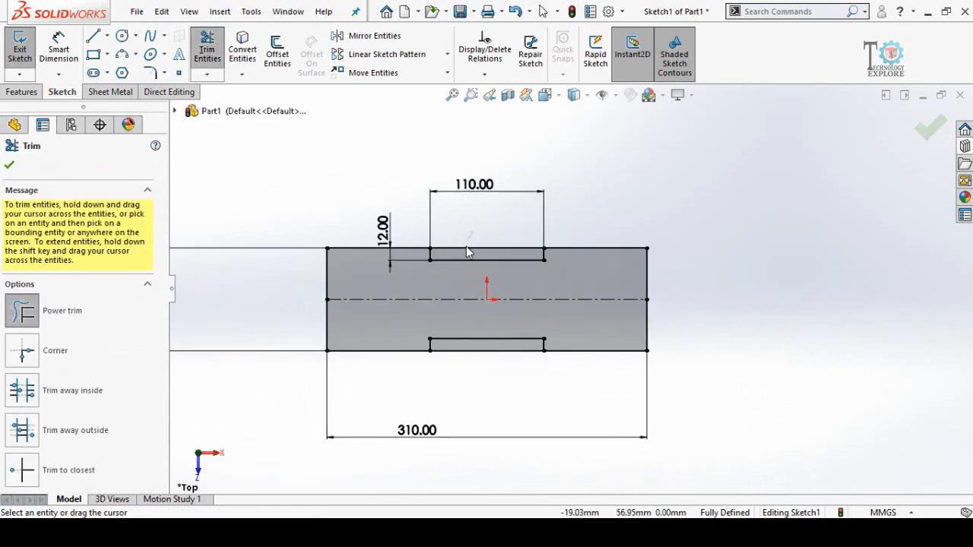
pyautogui.moveTo(468, 252); pyautogui.dragTo(480, 254)
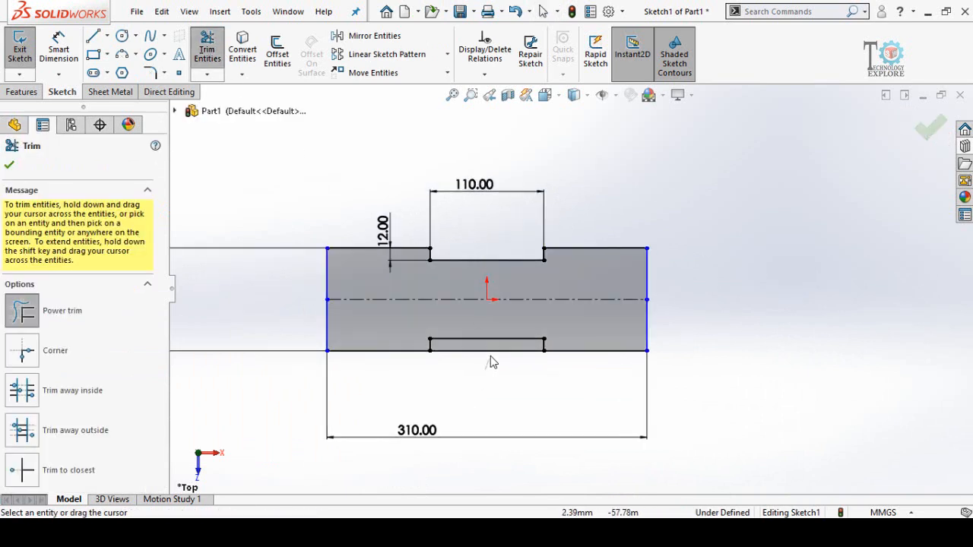
pyautogui.moveTo(490, 363); pyautogui.dragTo(493, 354)
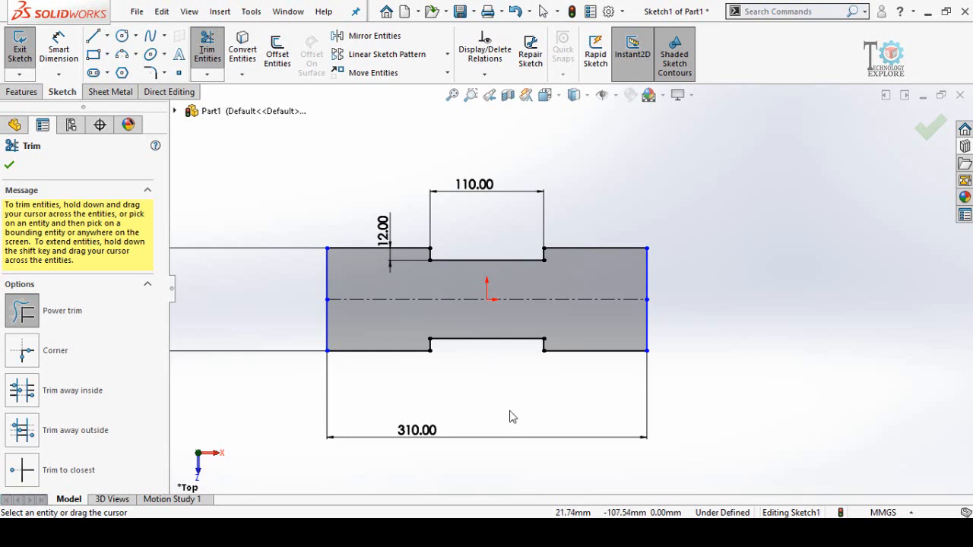
pyautogui.press('Escape')
# - Dimension the lower edge segment left of the notch to 100 mm
pyautogui.scroll(3, 499, 402)
pyautogui.moveTo(329, 393); pyautogui.dragTo(361, 361, button='right')
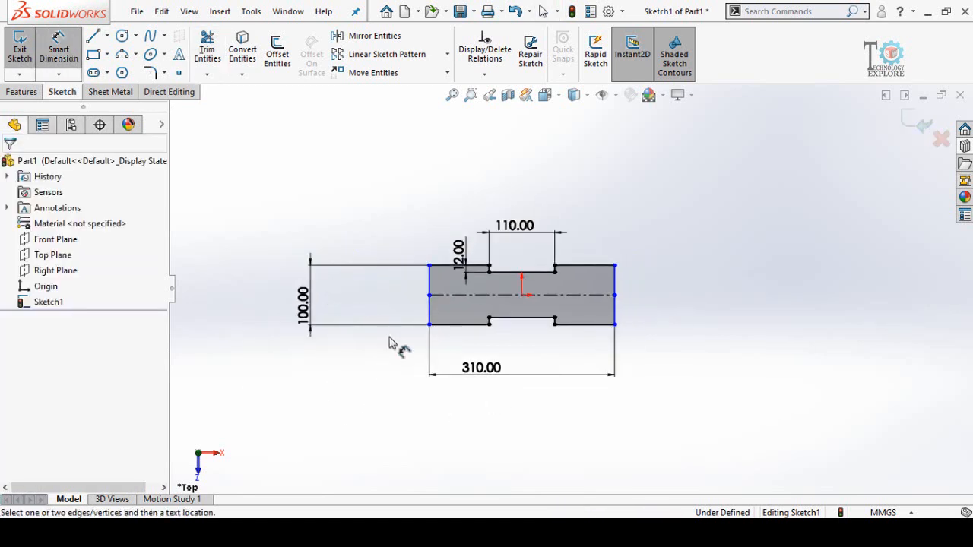
pyautogui.scroll(-1, 493, 345)
pyautogui.click(436, 323)
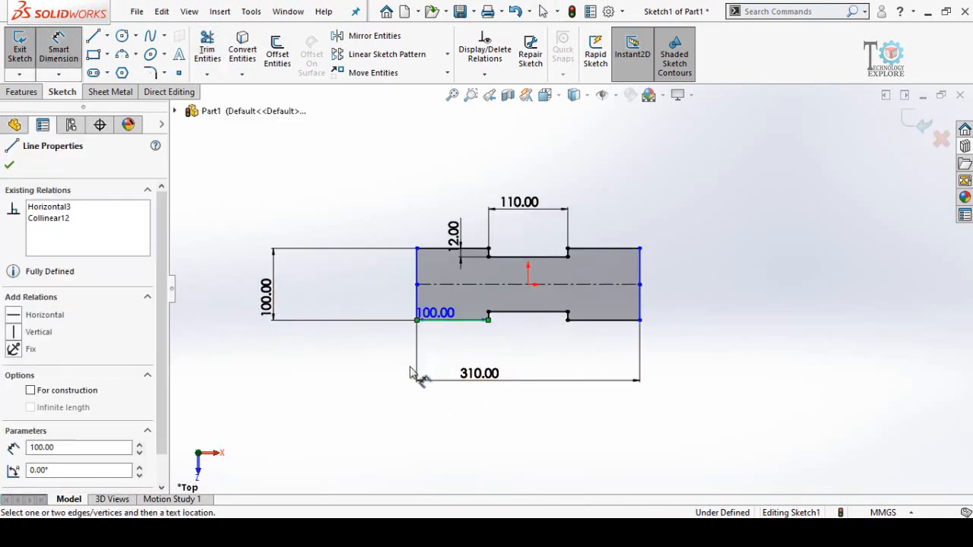
pyautogui.click(384, 364)
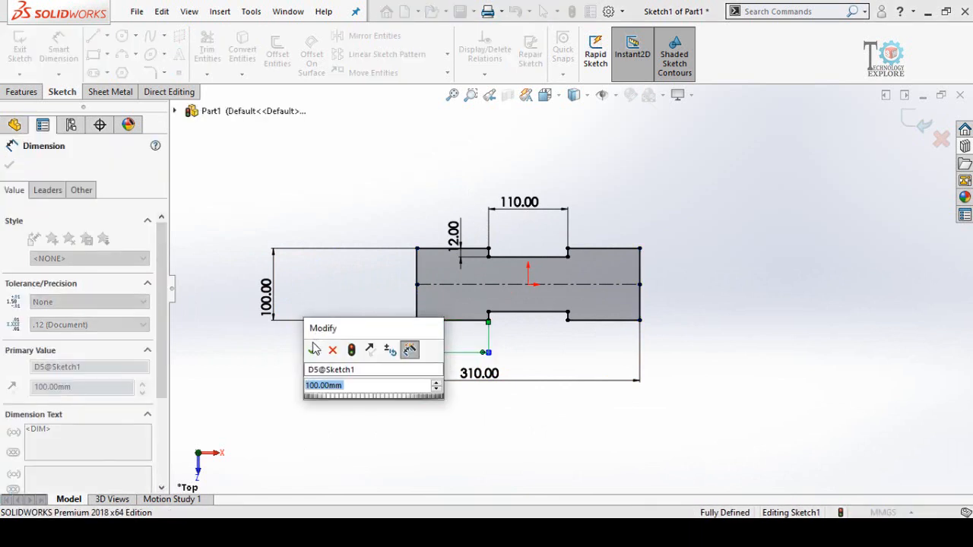
pyautogui.press('Return')
pyautogui.press('Escape')
pyautogui.press('Escape')
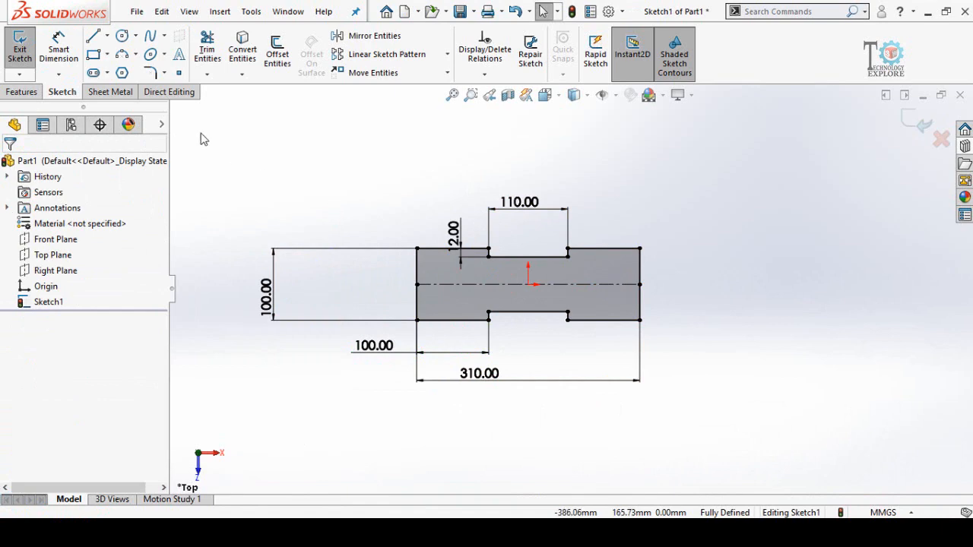
# - Extrude the notched base plate profile as a blind boss with a depth of 12 mm
pyautogui.click(22, 91)
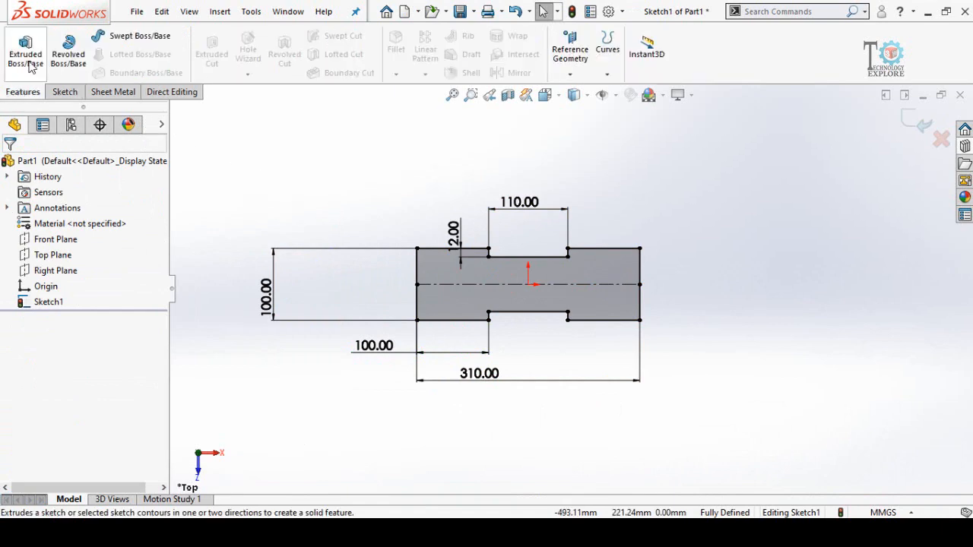
pyautogui.click(28, 60)
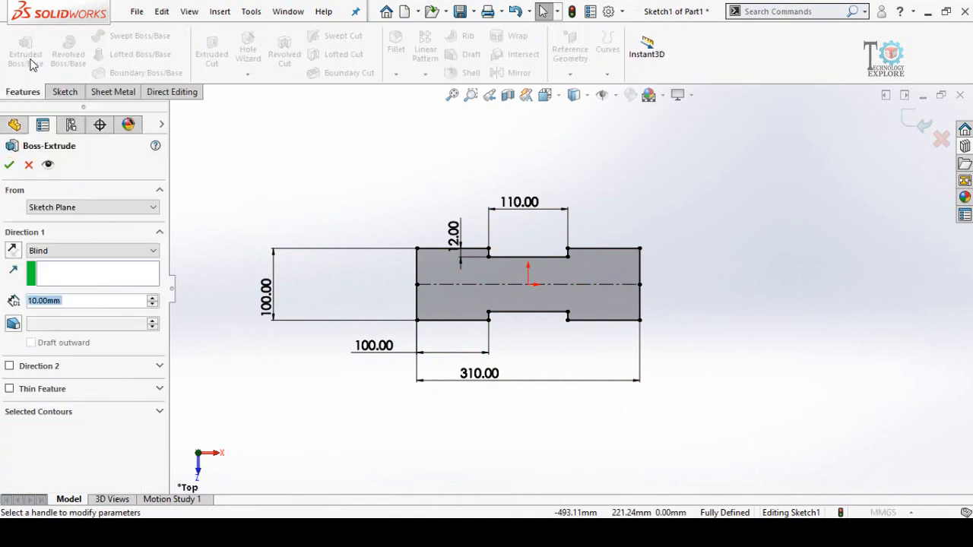
pyautogui.write('12')
pyautogui.press('Return')
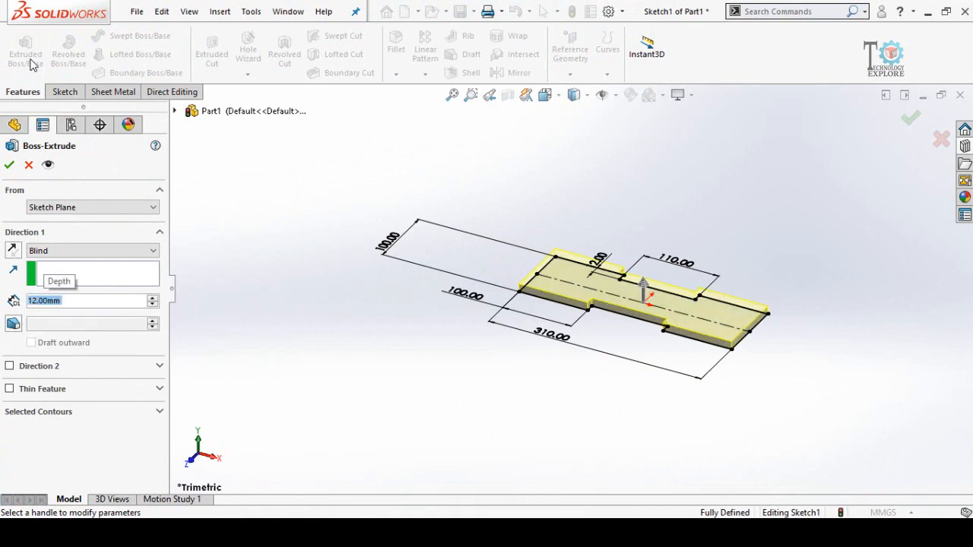
pyautogui.moveTo(556, 285); pyautogui.dragTo(561, 304, button='middle')
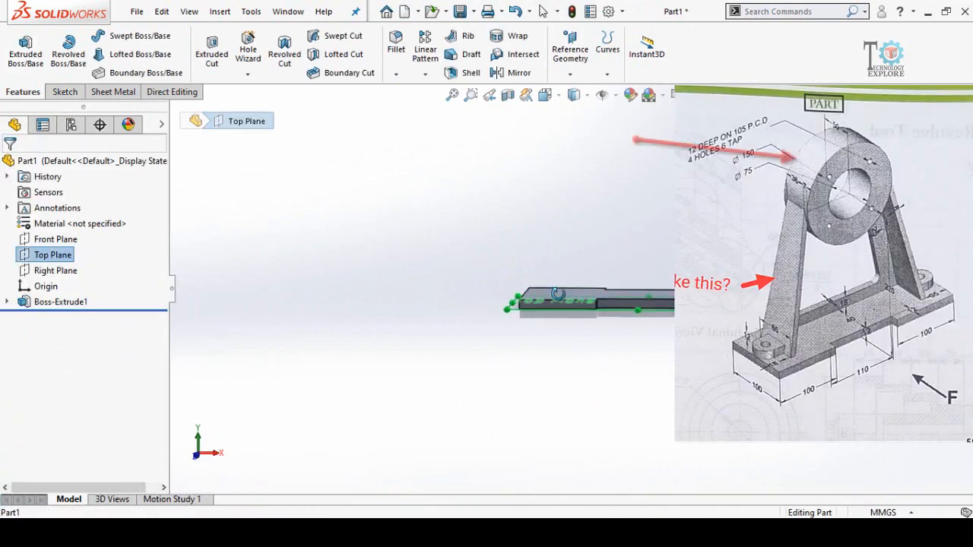
pyautogui.click(600, 358)
# - On the Front Plane, sketch two concentric circles about 108 mm and 177 mm in diameter, centred about 201 mm directly above the origin
pyautogui.moveTo(601, 364); pyautogui.dragTo(657, 265, button='middle')
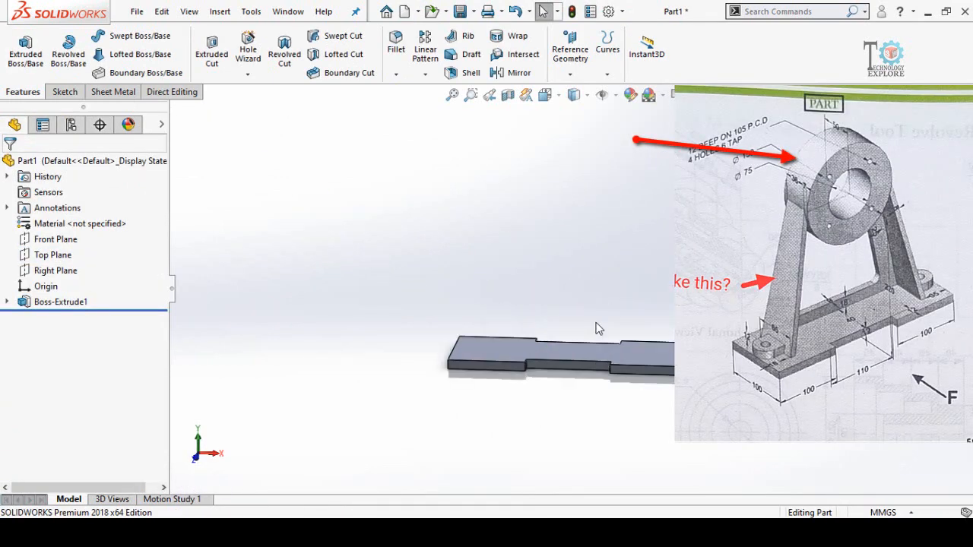
pyautogui.moveTo(596, 328); pyautogui.dragTo(577, 357, button='middle')
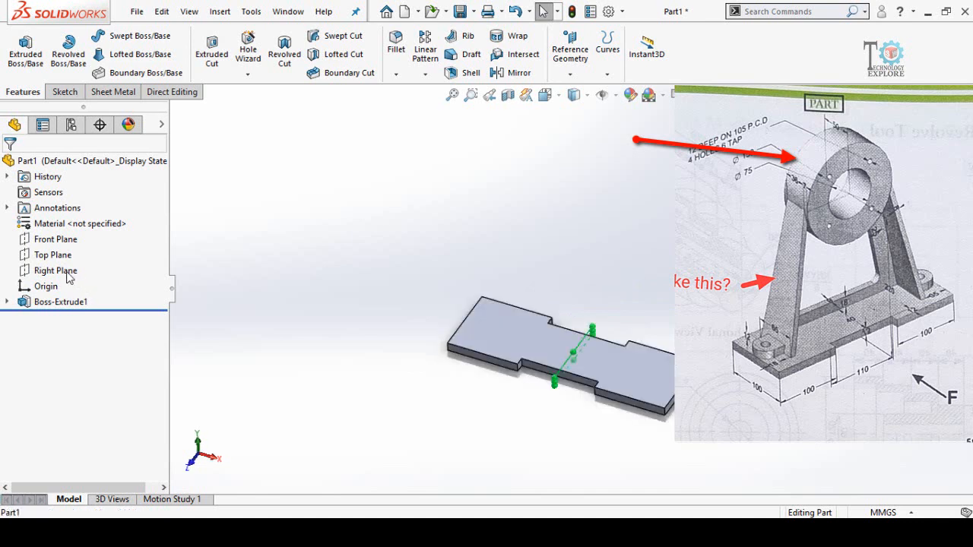
pyautogui.click(67, 270)
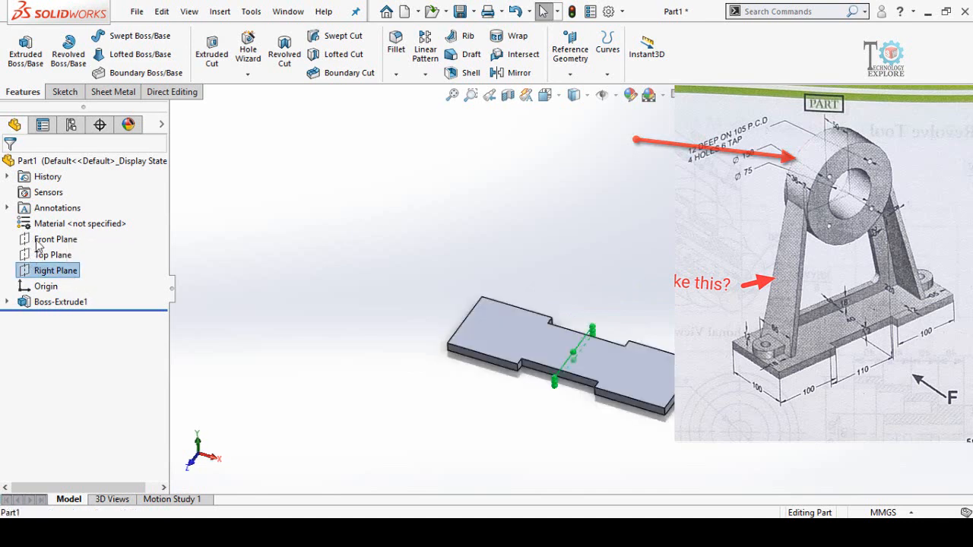
pyautogui.click(36, 240)
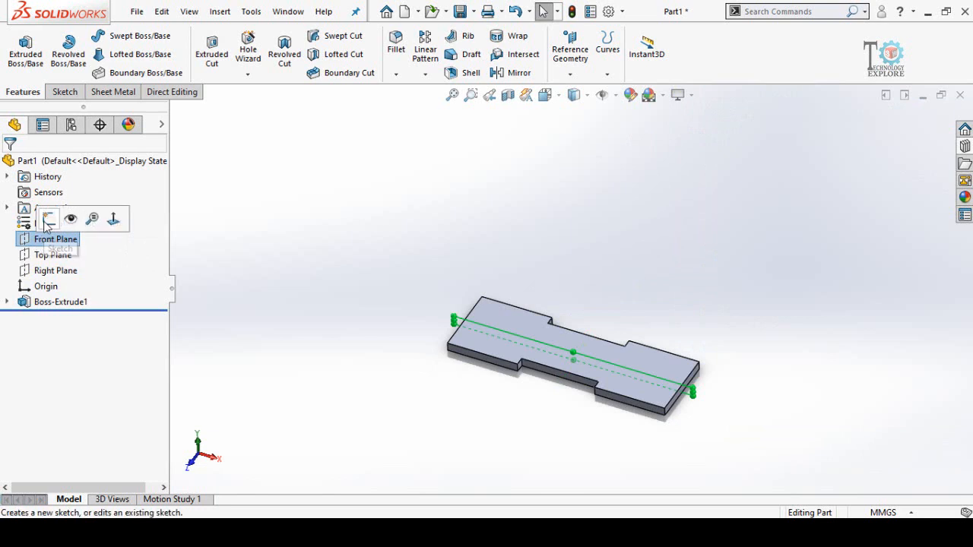
pyautogui.click(47, 219)
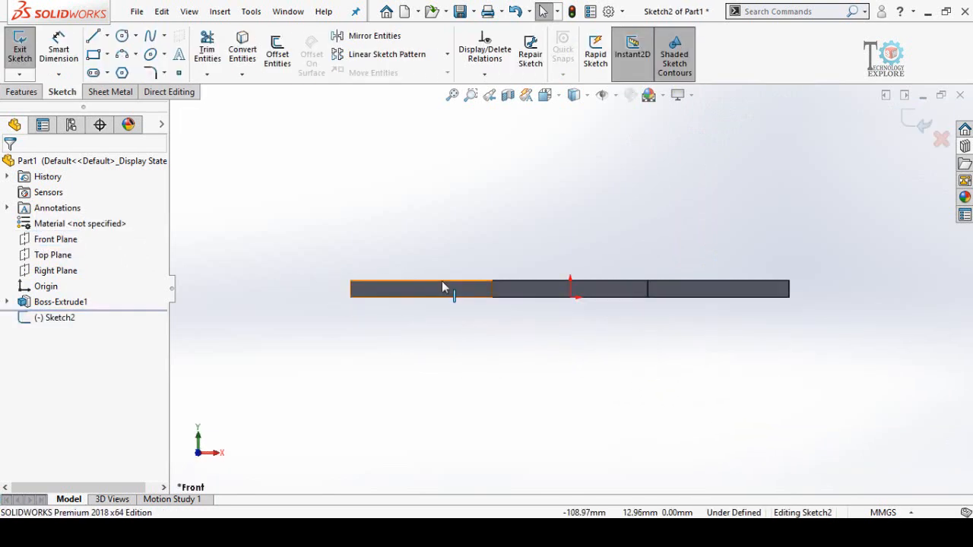
pyautogui.scroll(-3, 749, 208)
pyautogui.scroll(2, 365, 270)
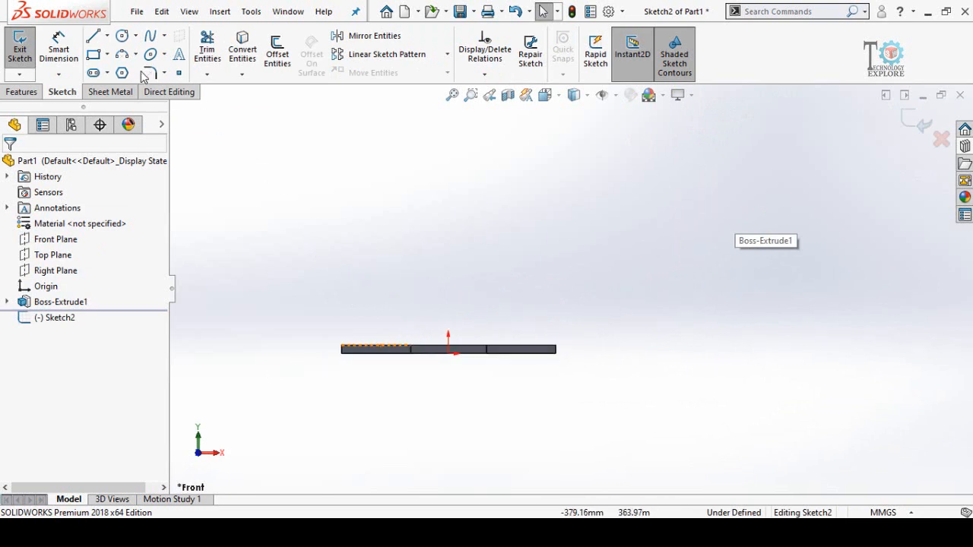
pyautogui.click(122, 36)
pyautogui.click(449, 215)
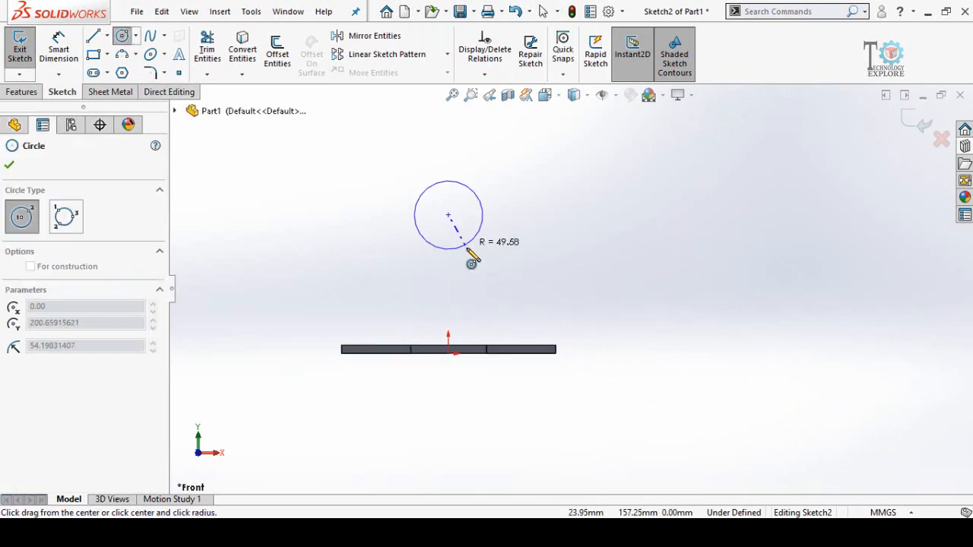
pyautogui.click(462, 251)
pyautogui.click(448, 215)
pyautogui.click(497, 258)
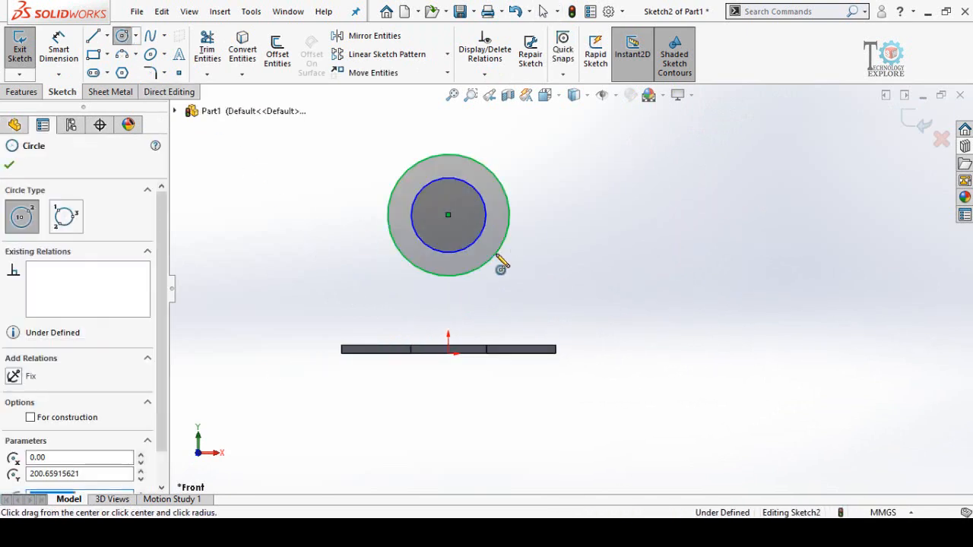
# - Dimension the outer circle of the ring sketch to a diameter of 150 mm
pyautogui.moveTo(635, 352); pyautogui.dragTo(613, 171, button='right')
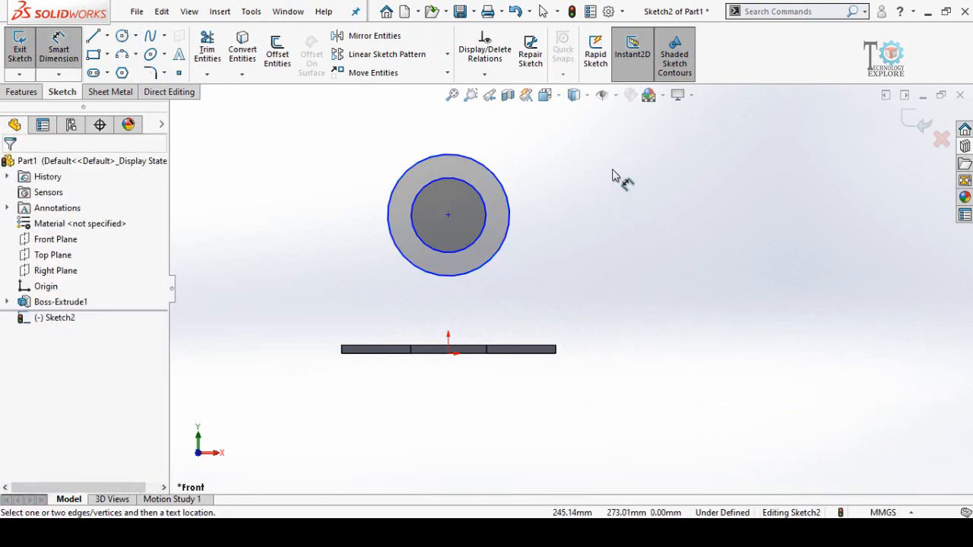
pyautogui.click(510, 231)
pyautogui.click(596, 141)
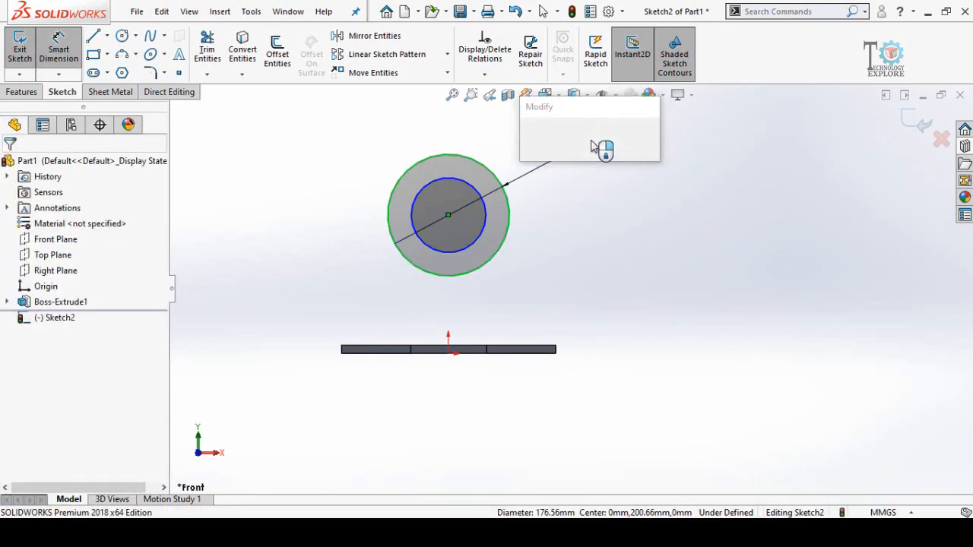
pyautogui.write('15')
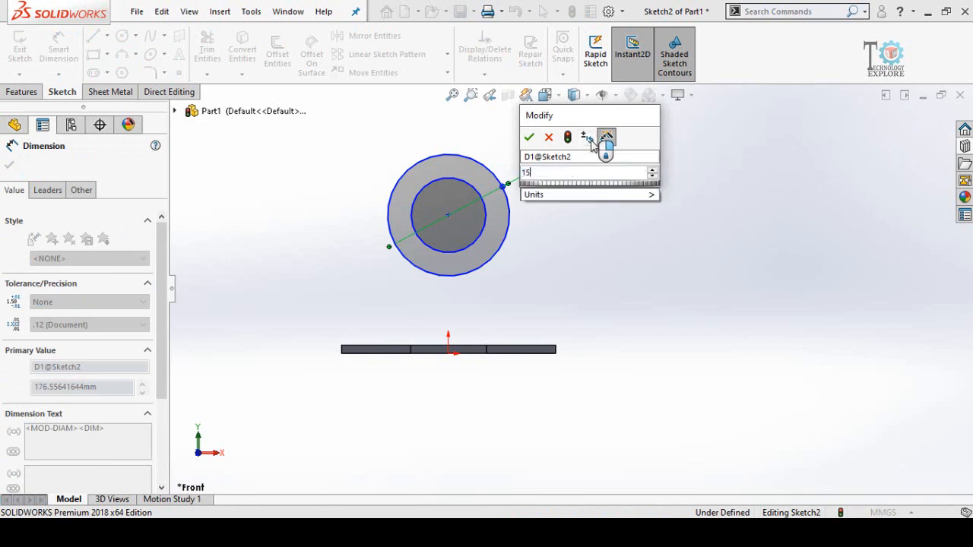
pyautogui.write('0')
pyautogui.press('Return')
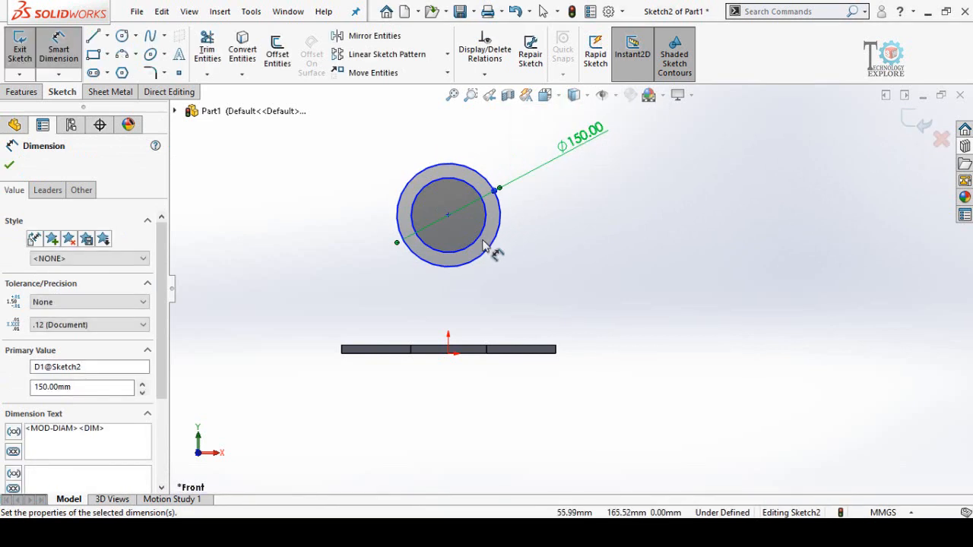
# - Dimension the inner circle of the ring sketch to a diameter of 75 mm
pyautogui.click(479, 231)
pyautogui.click(599, 262)
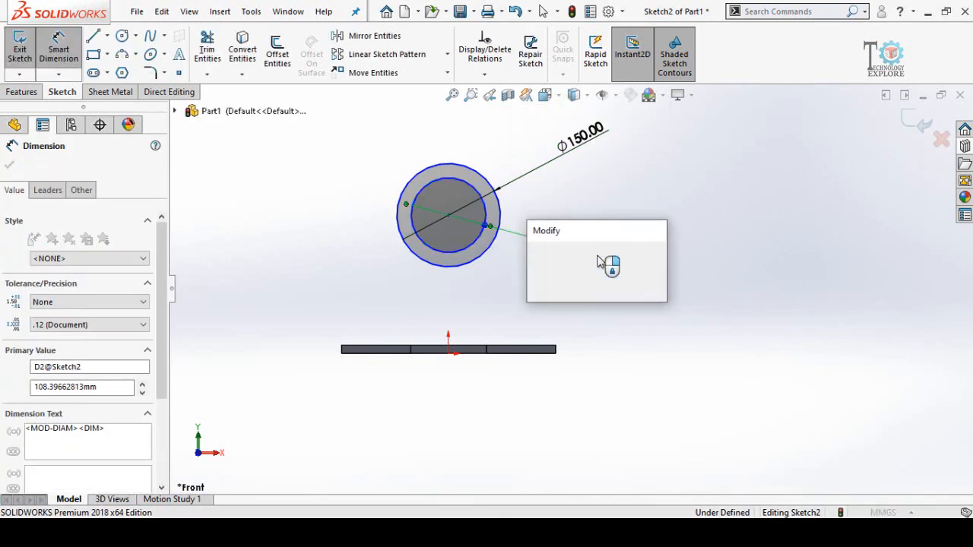
pyautogui.write('75')
pyautogui.press('Return')
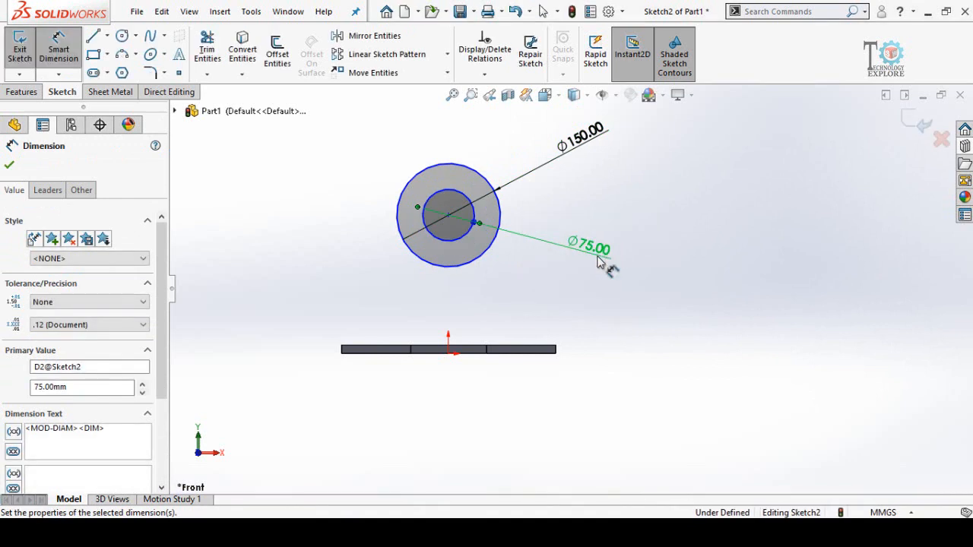
pyautogui.click(319, 270)
pyautogui.press('Escape')
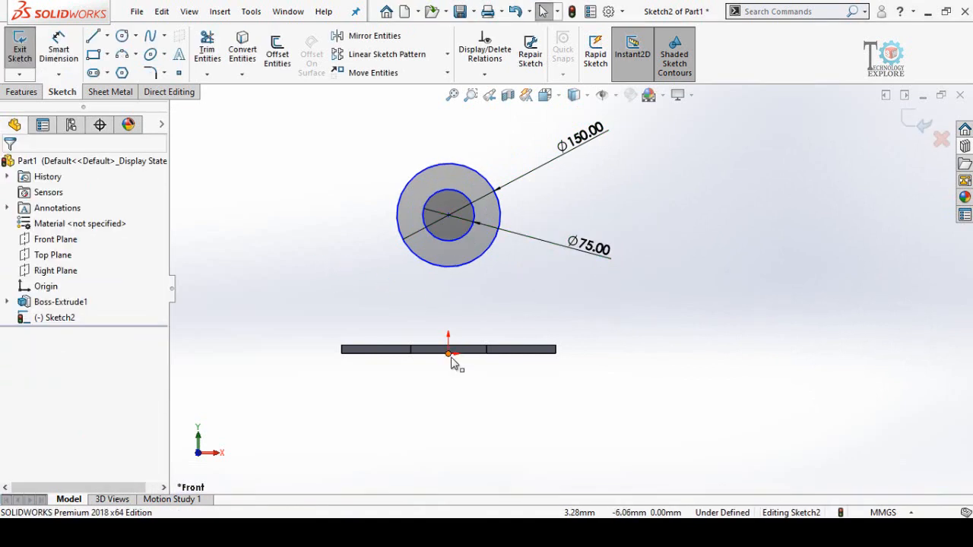
# - Add a vertical relation between the origin and the common centre of the two circles
pyautogui.click(448, 354)
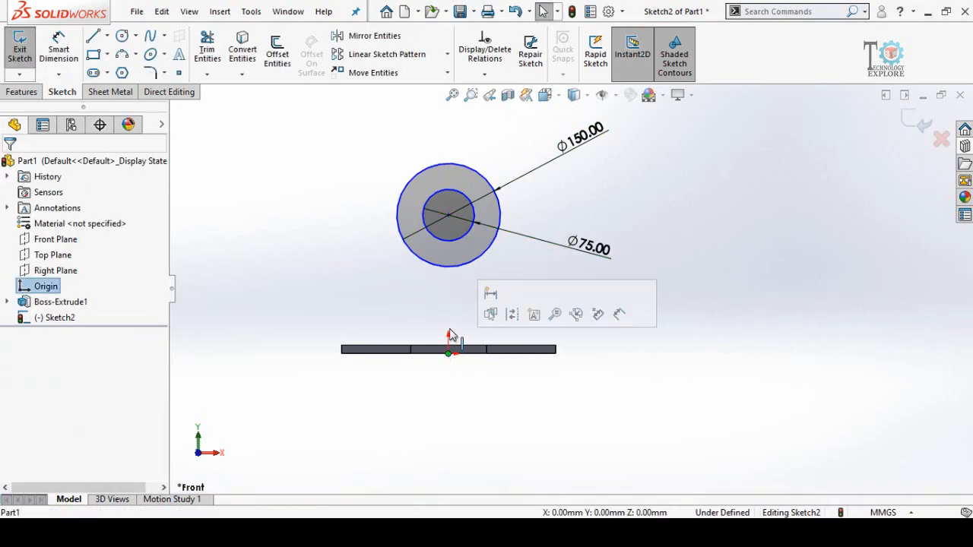
pyautogui.keyDown('ctrl'); pyautogui.click(449, 216); pyautogui.keyUp('ctrl')
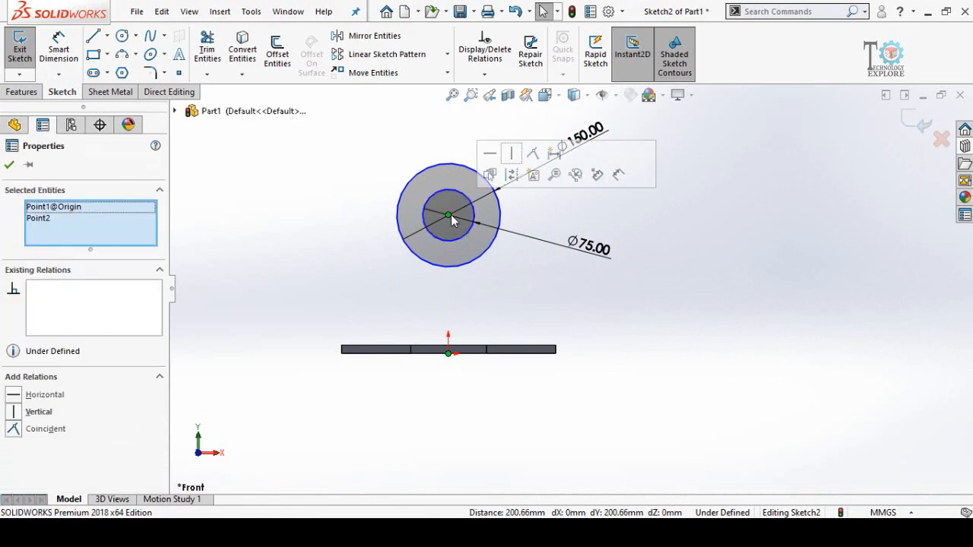
pyautogui.click(511, 155)
pyautogui.click(601, 326)
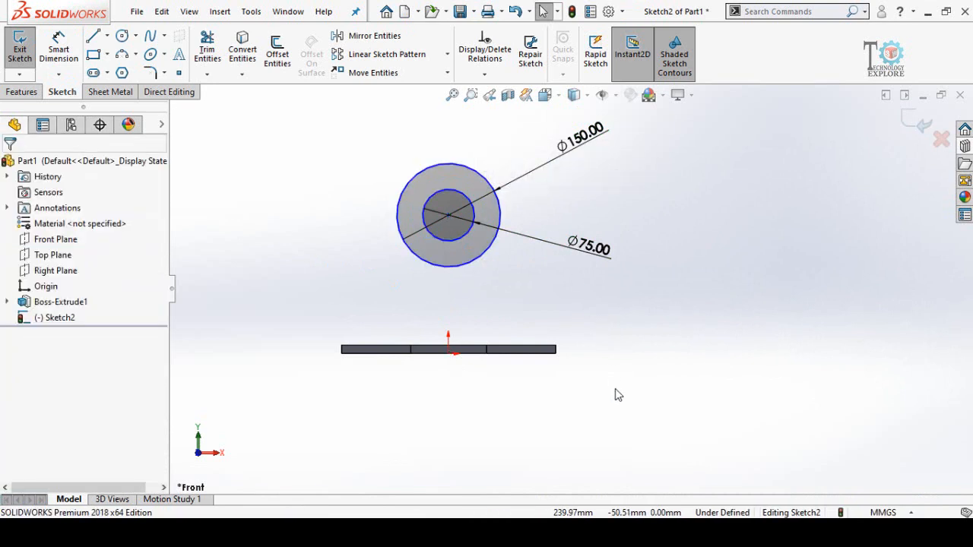
# - Dimension the height of the circles' centre above the base plate's bottom edge to 220 mm
pyautogui.press('d')
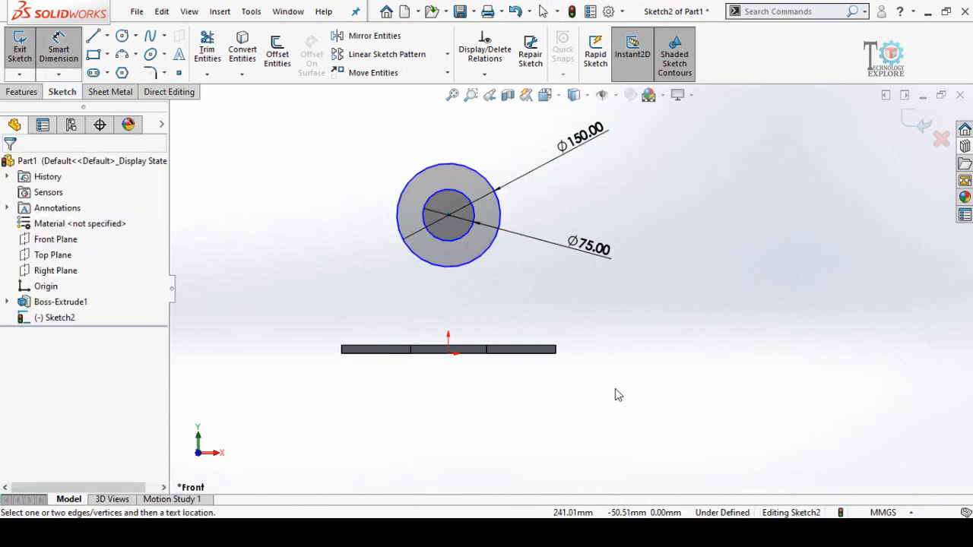
pyautogui.click(449, 247)
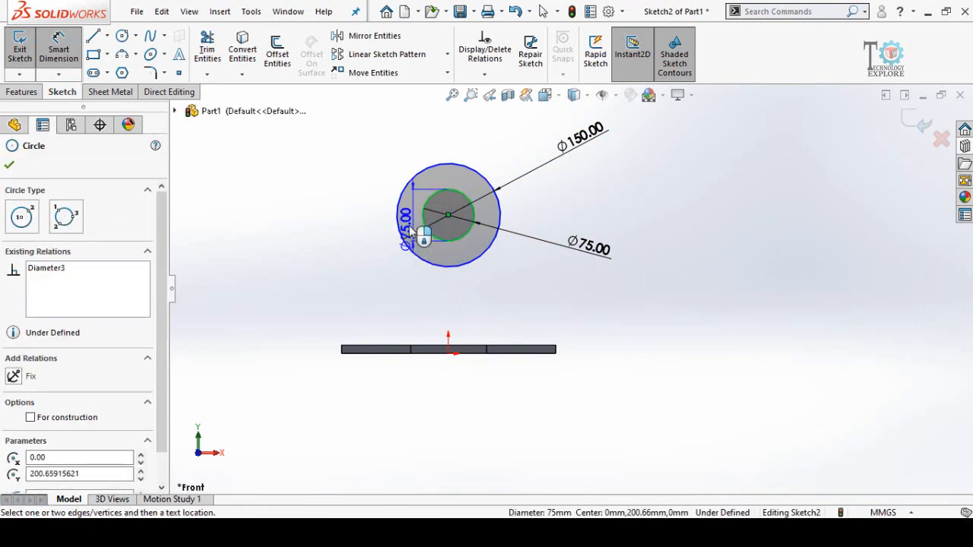
pyautogui.click(389, 357)
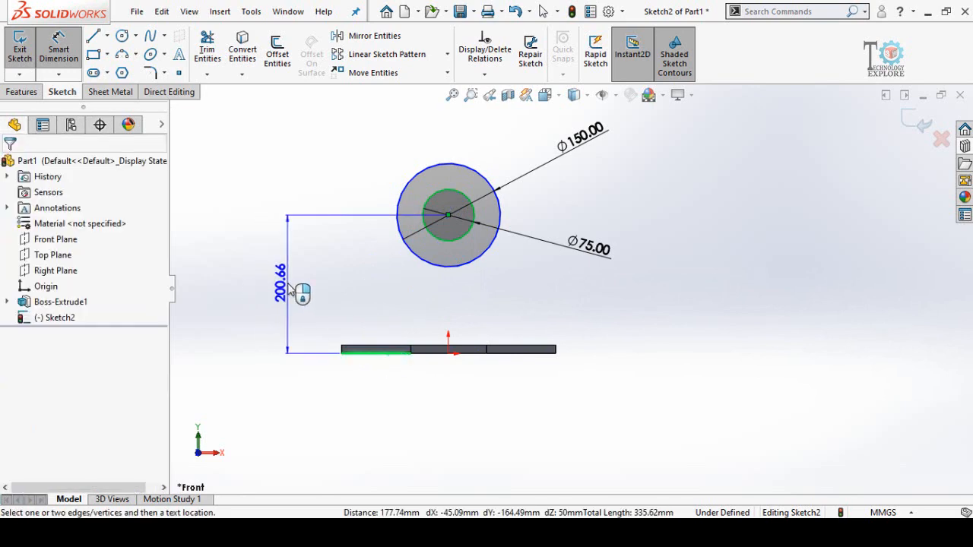
pyautogui.click(285, 282)
pyautogui.write('200')
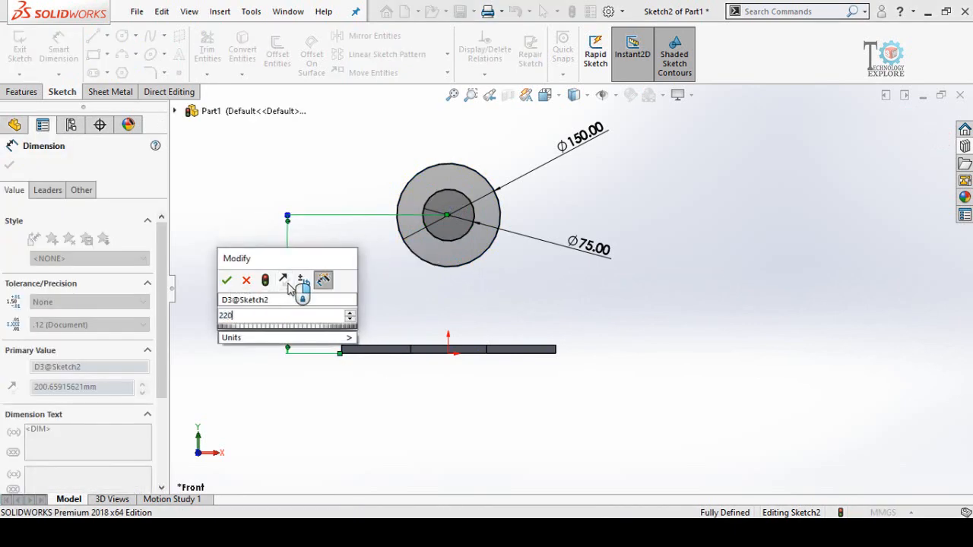
pyautogui.press('Escape')
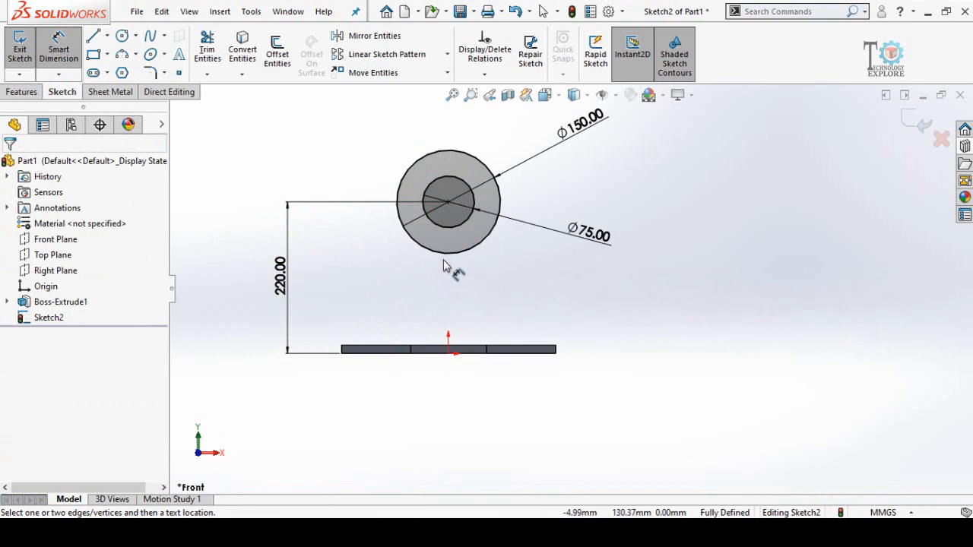
# - Extrude the ring profile as a Mid Plane boss with a depth of 50 mm
pyautogui.moveTo(446, 265); pyautogui.dragTo(471, 325, button='middle')
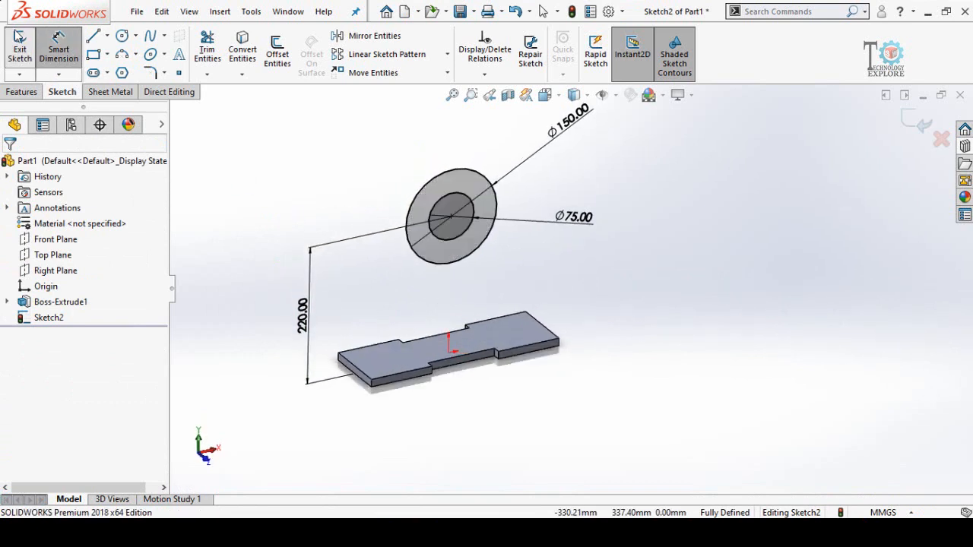
pyautogui.click(22, 94)
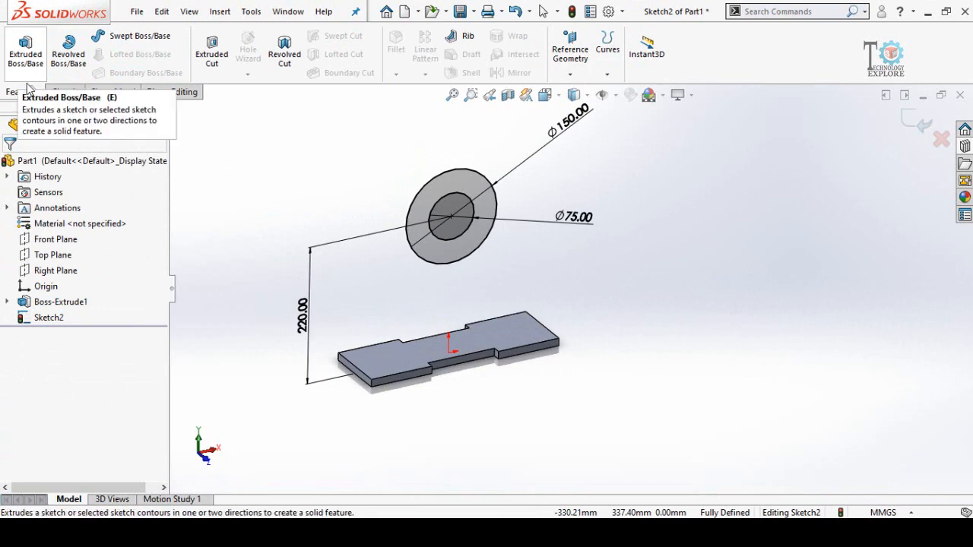
pyautogui.click(22, 57)
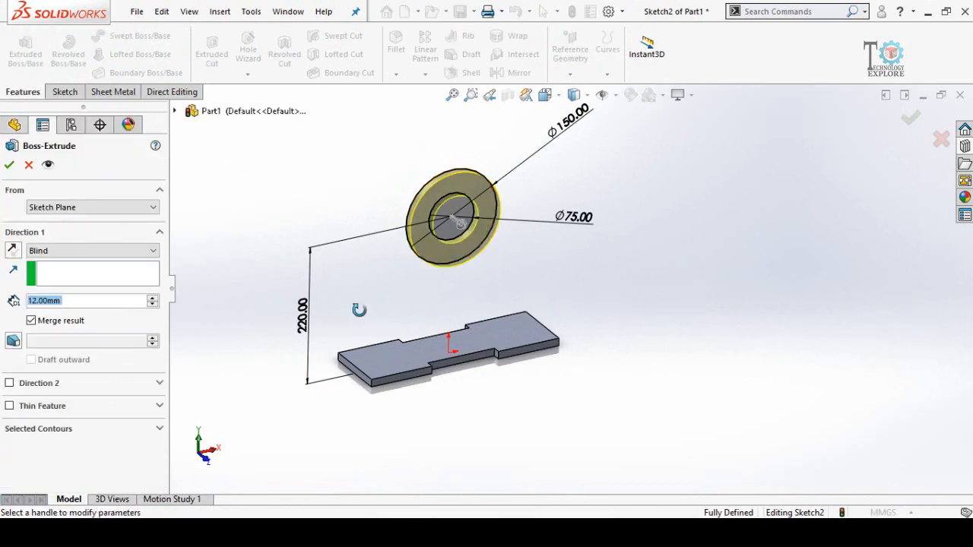
pyautogui.moveTo(360, 306); pyautogui.dragTo(456, 327, button='middle')
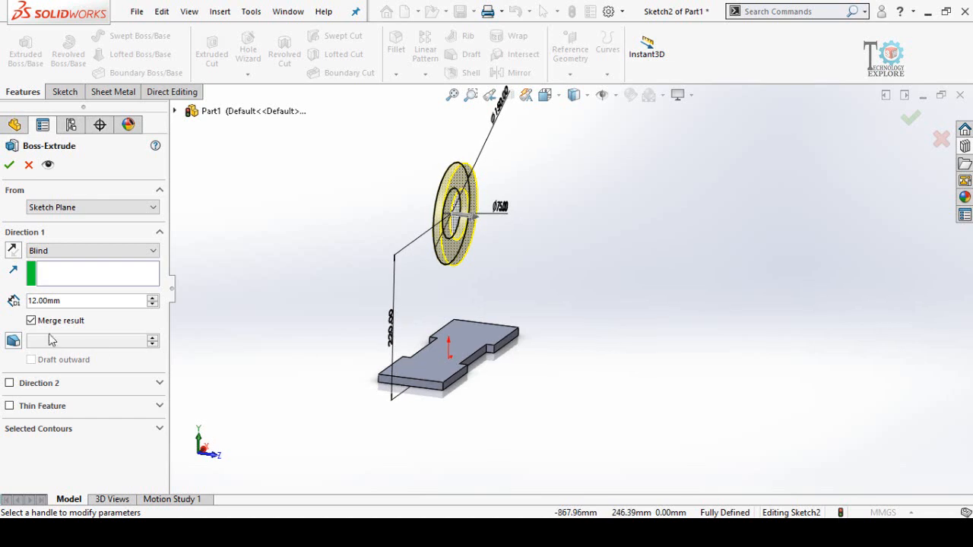
pyautogui.click(49, 252)
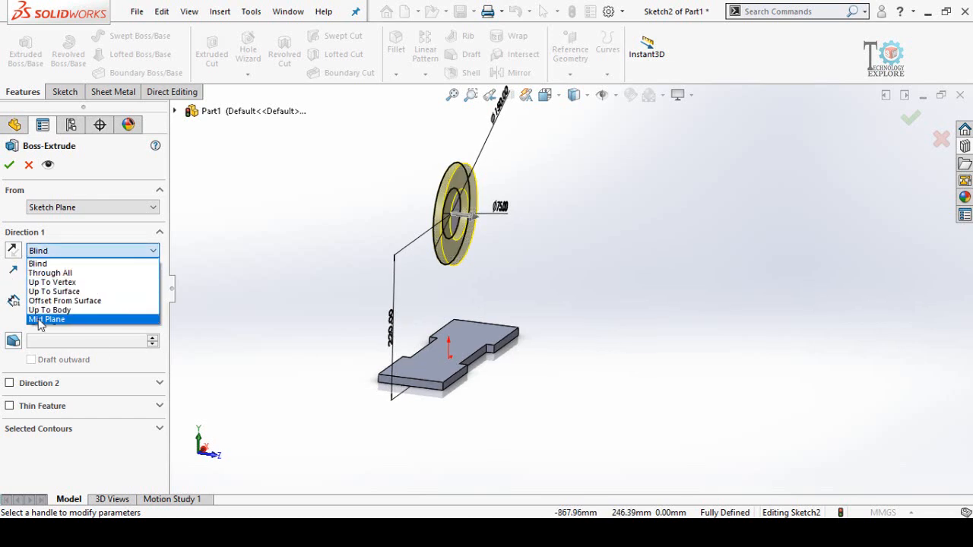
pyautogui.click(41, 319)
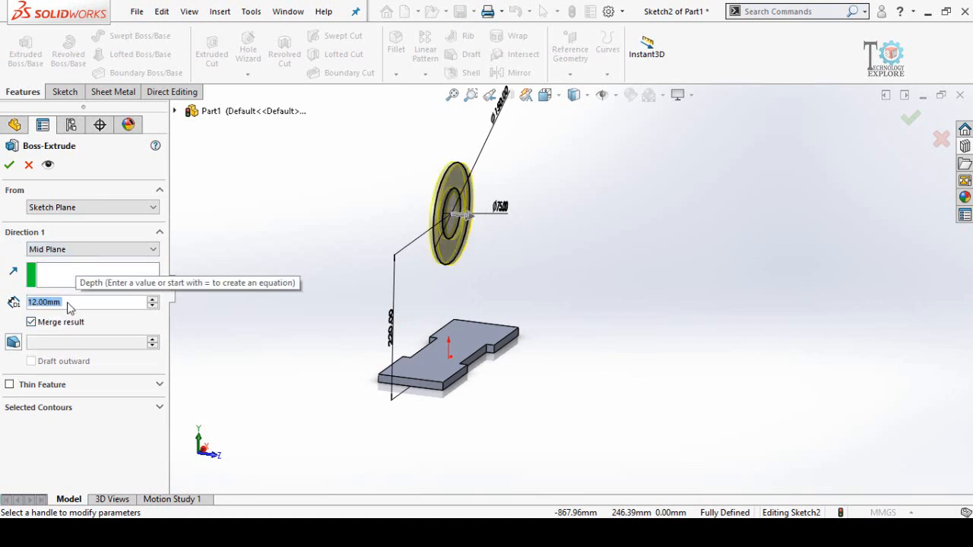
pyautogui.write('30')
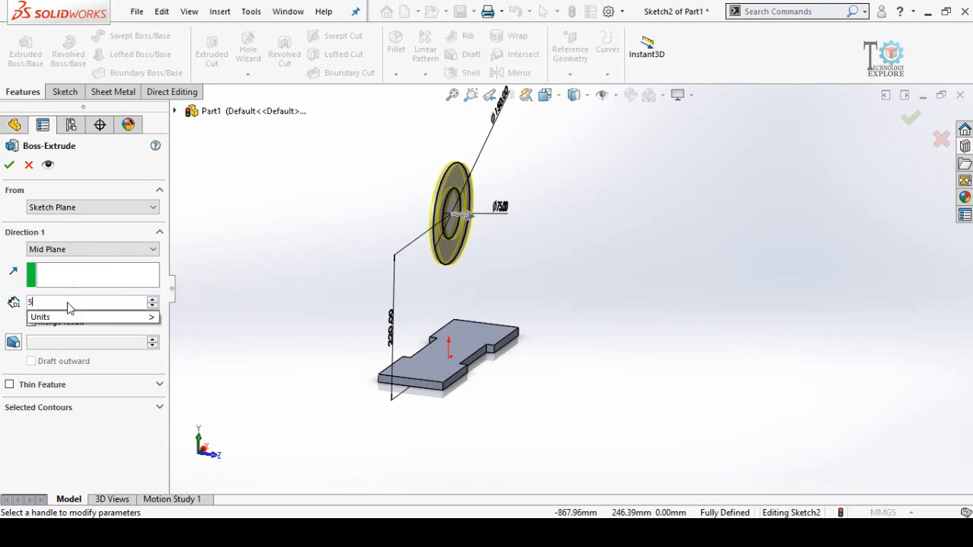
pyautogui.press('Return')
pyautogui.scroll(-1, 535, 269)
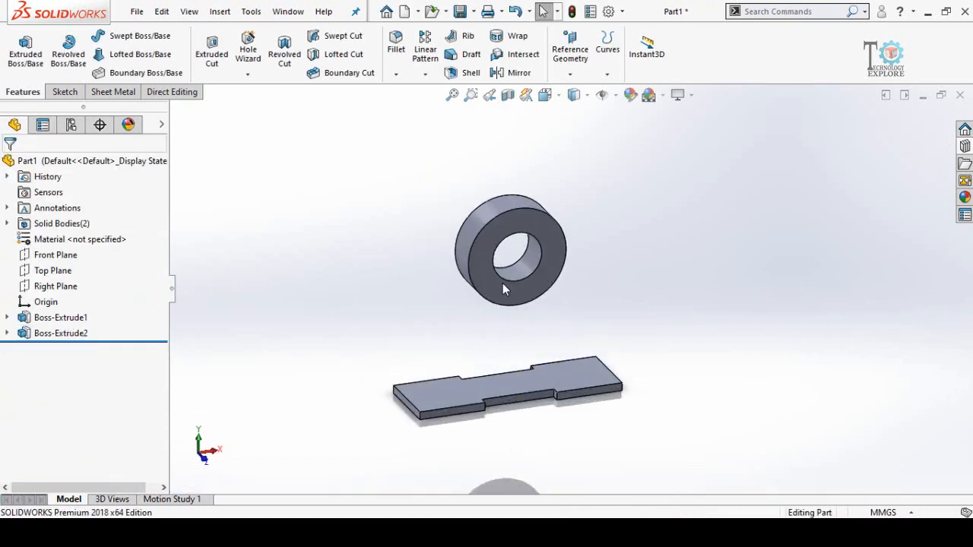
pyautogui.moveTo(503, 283); pyautogui.dragTo(495, 256, button='middle')
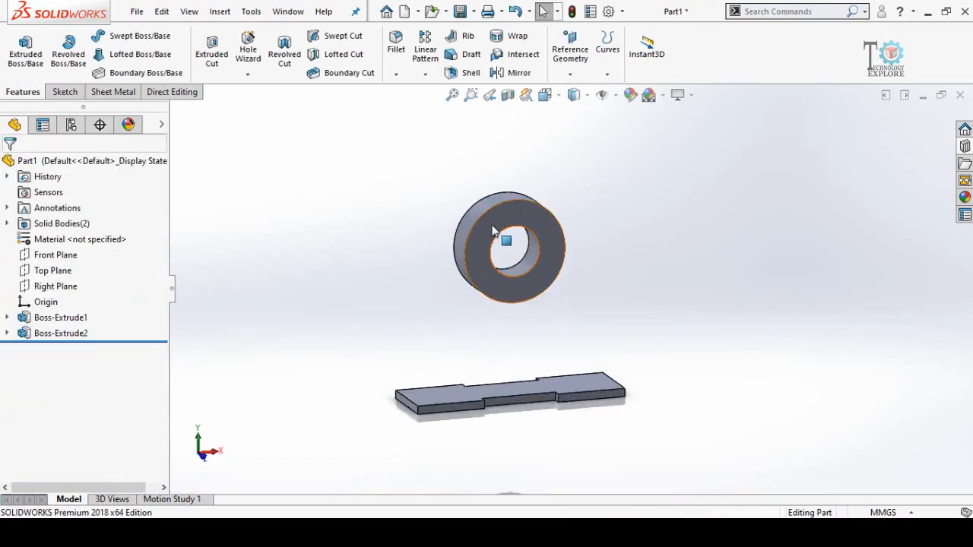
pyautogui.scroll(-1, 529, 209)
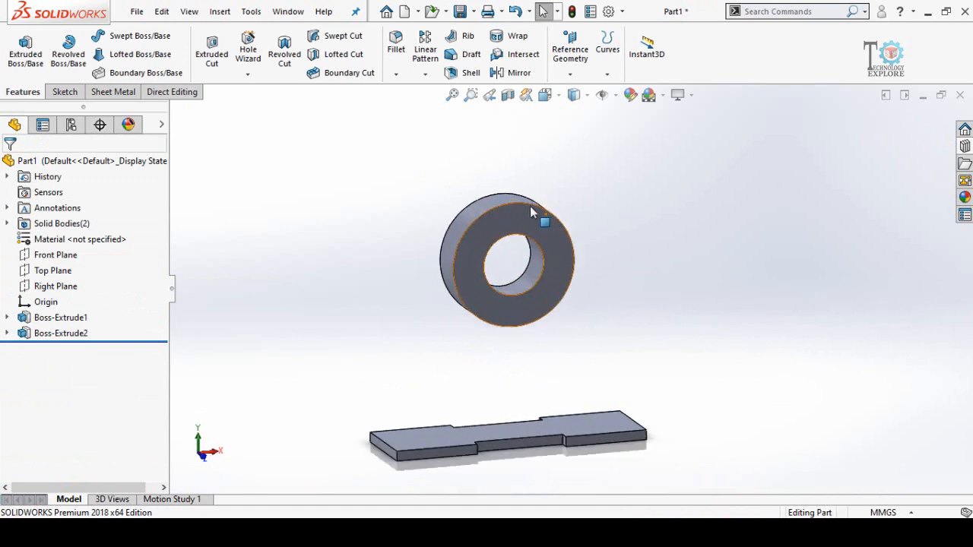
pyautogui.scroll(-1, 516, 227)
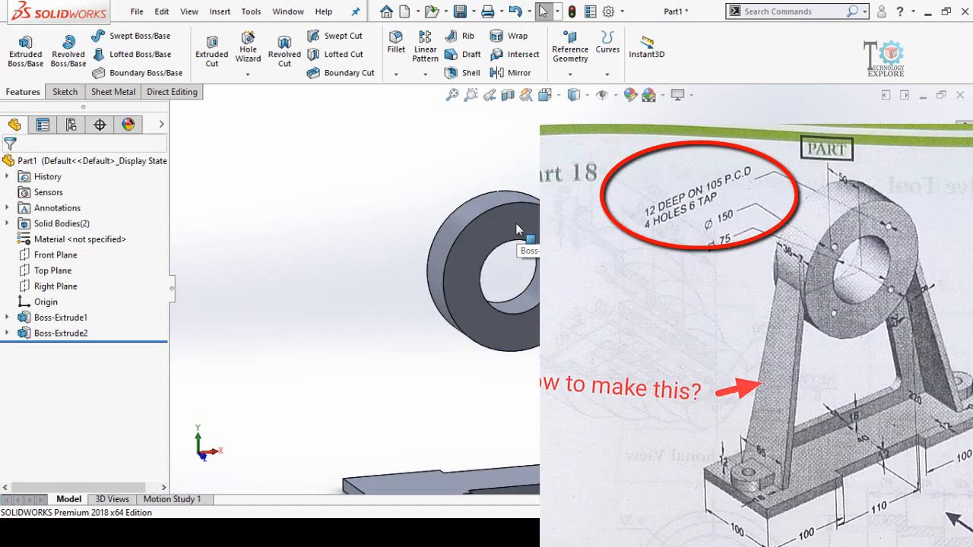
pyautogui.click(516, 225)
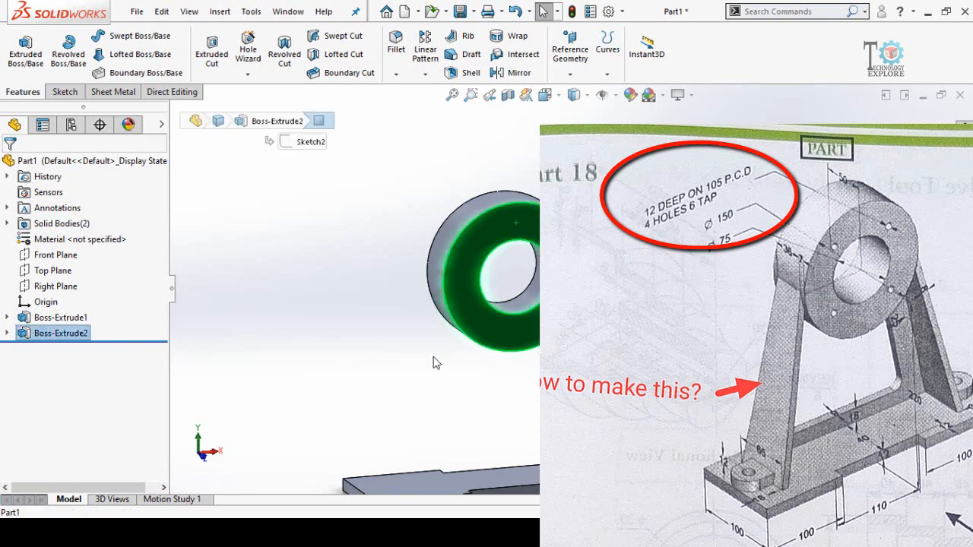
pyautogui.moveTo(433, 362); pyautogui.dragTo(465, 371, button='middle')
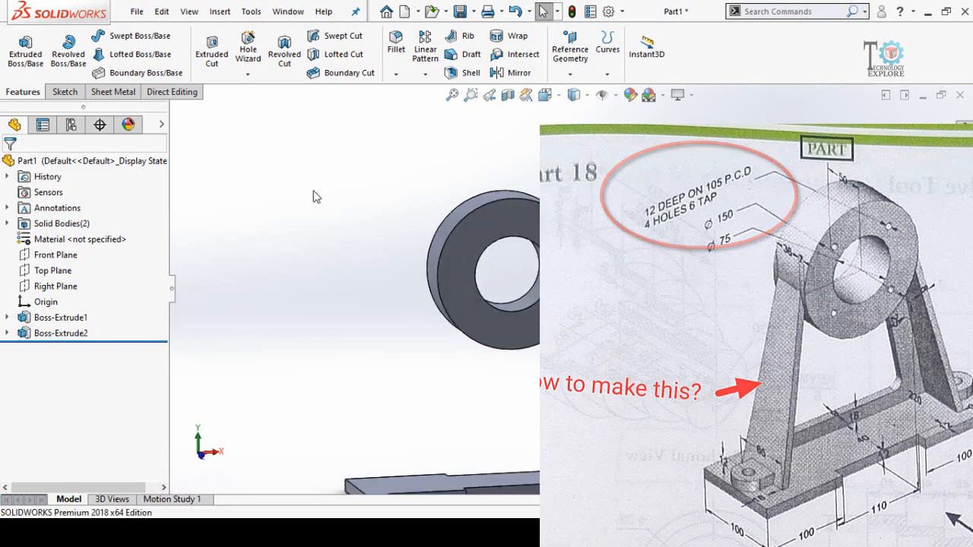
# - Start a Hole Wizard hole as a straight tap, ISO Bottoming Tapped Hole, with size M6
pyautogui.click(247, 74)
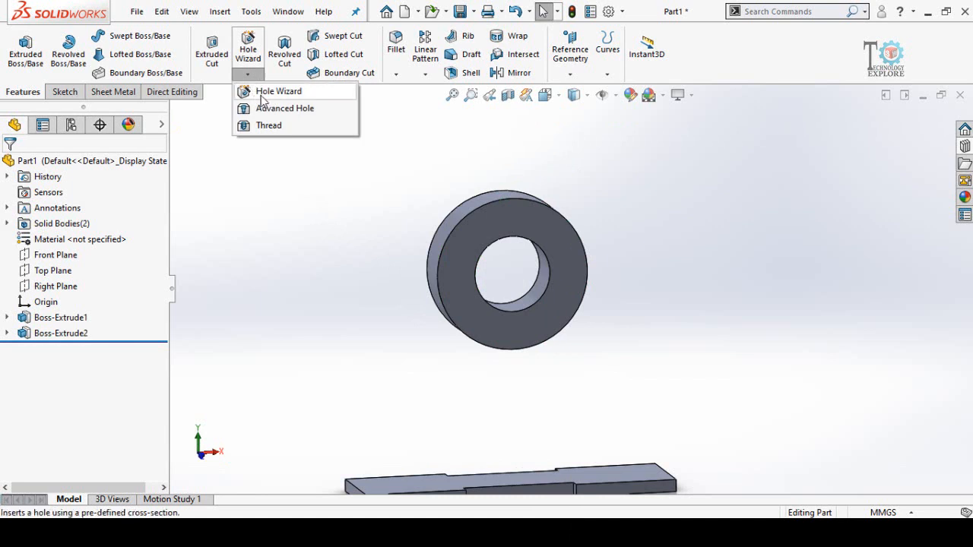
pyautogui.click(262, 92)
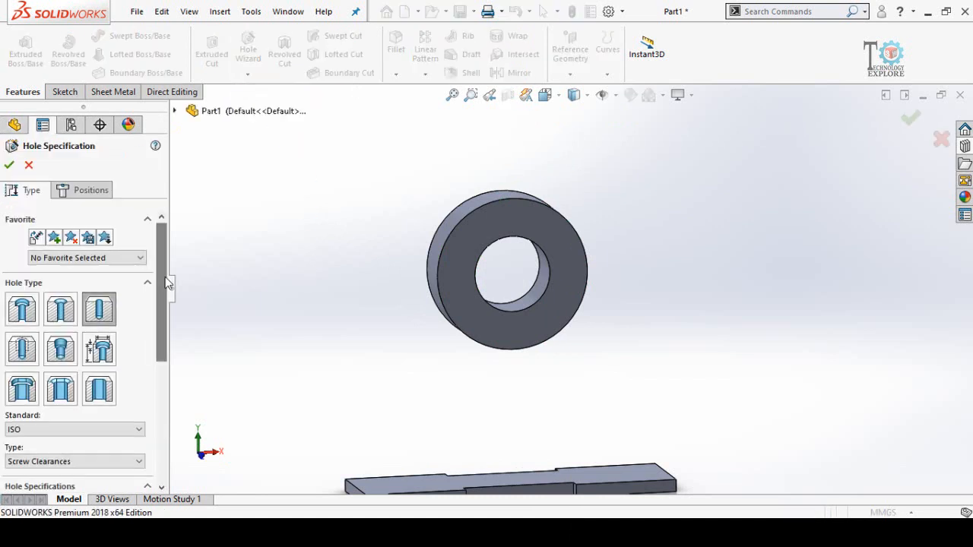
pyautogui.scroll(-2, 168, 287)
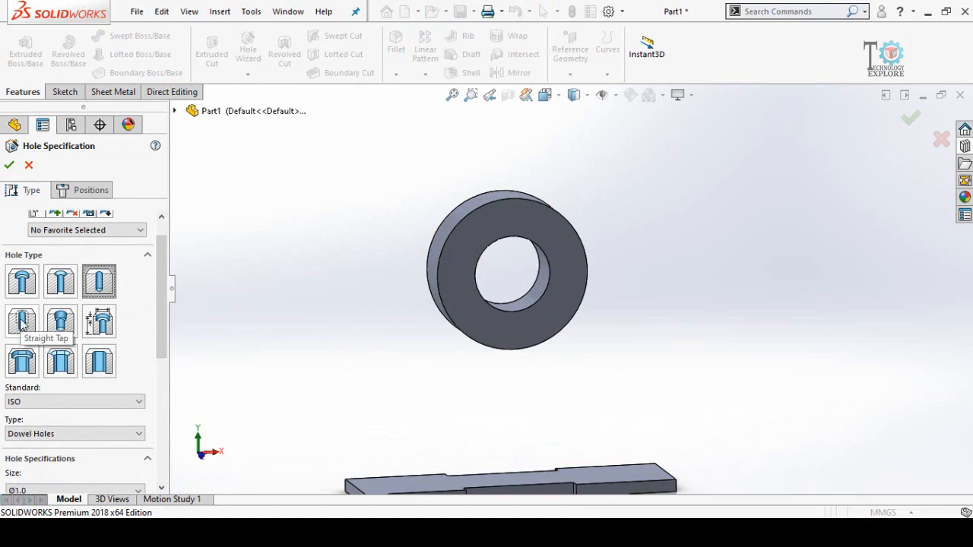
pyautogui.click(21, 323)
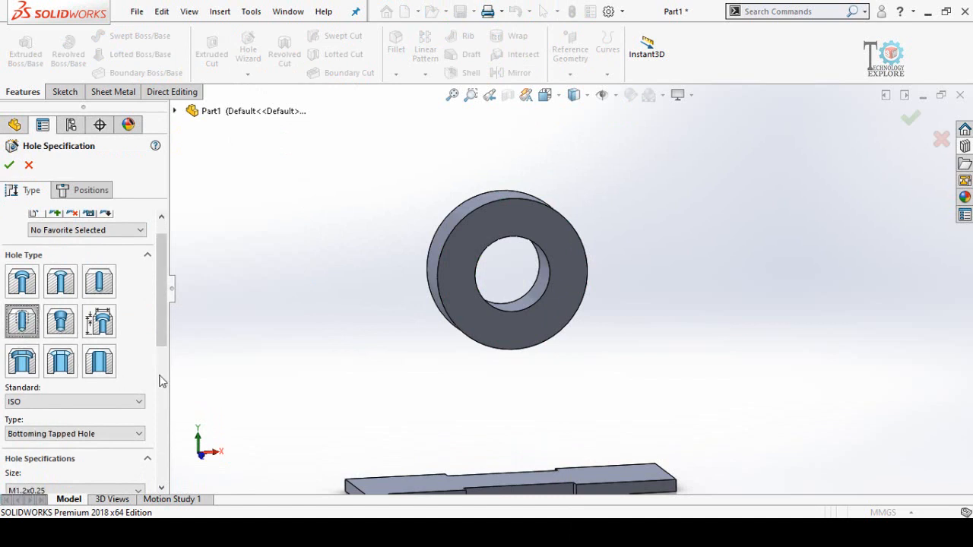
pyautogui.scroll(-2, 160, 300)
pyautogui.scroll(-5, 159, 311)
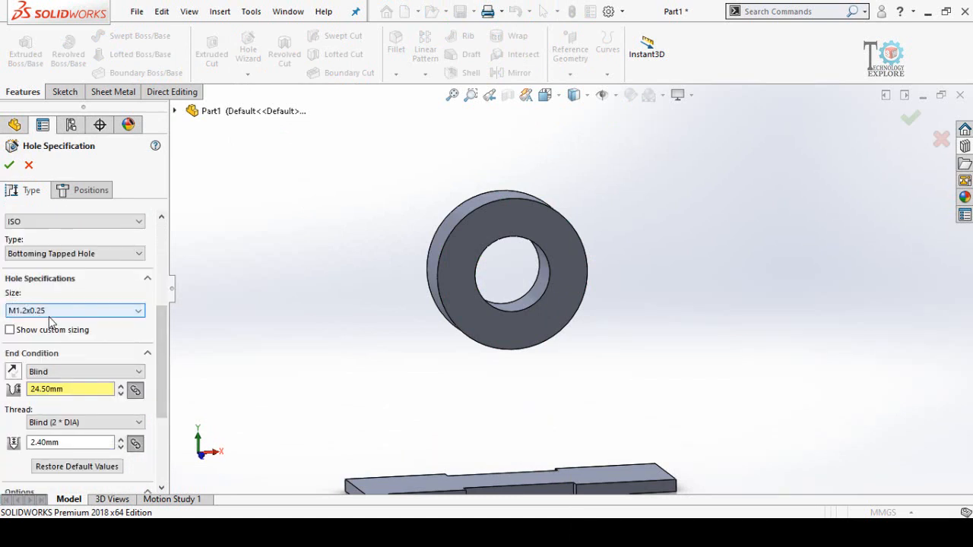
pyautogui.click(37, 312)
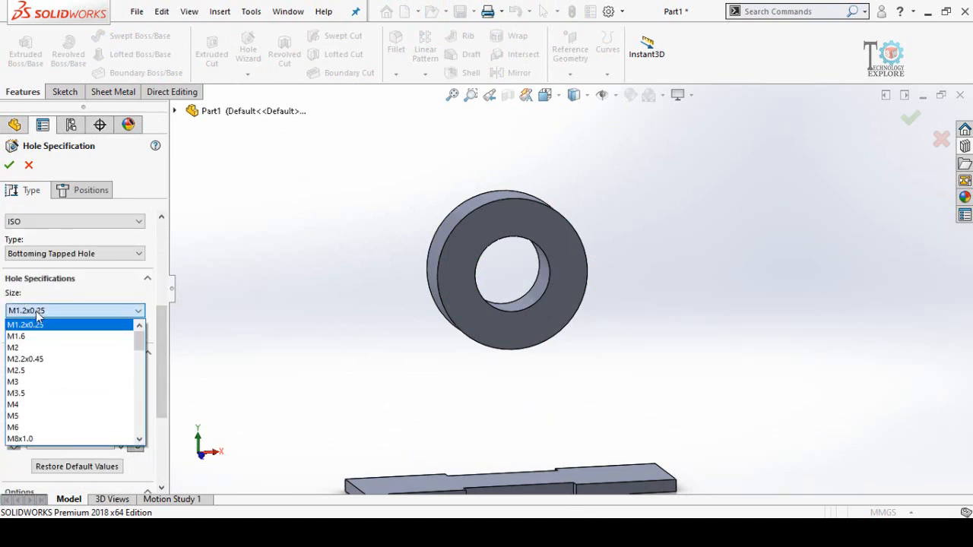
pyautogui.click(15, 430)
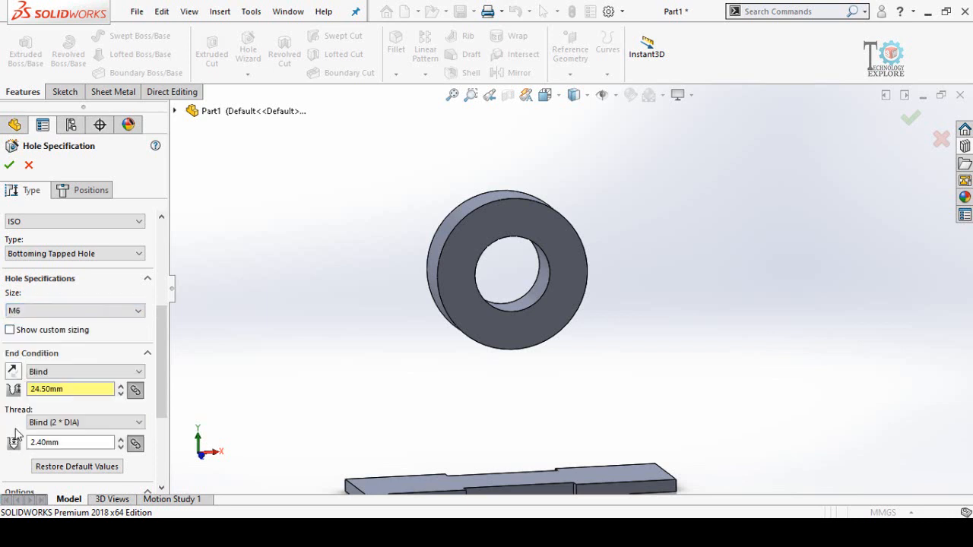
# - Set the M6 tapped hole's blind hole depth to 12 mm
pyautogui.moveTo(158, 361); pyautogui.dragTo(159, 389)
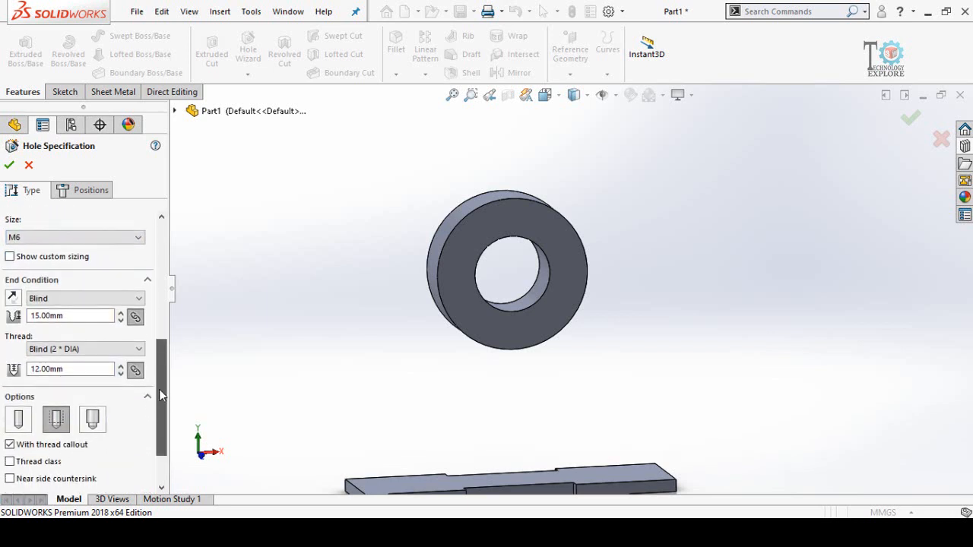
pyautogui.doubleClick(60, 314)
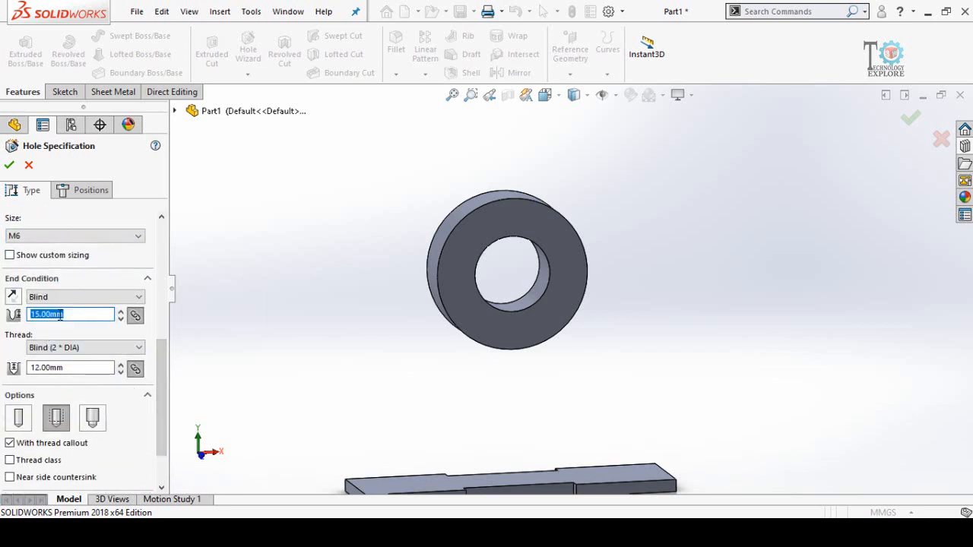
pyautogui.write('12')
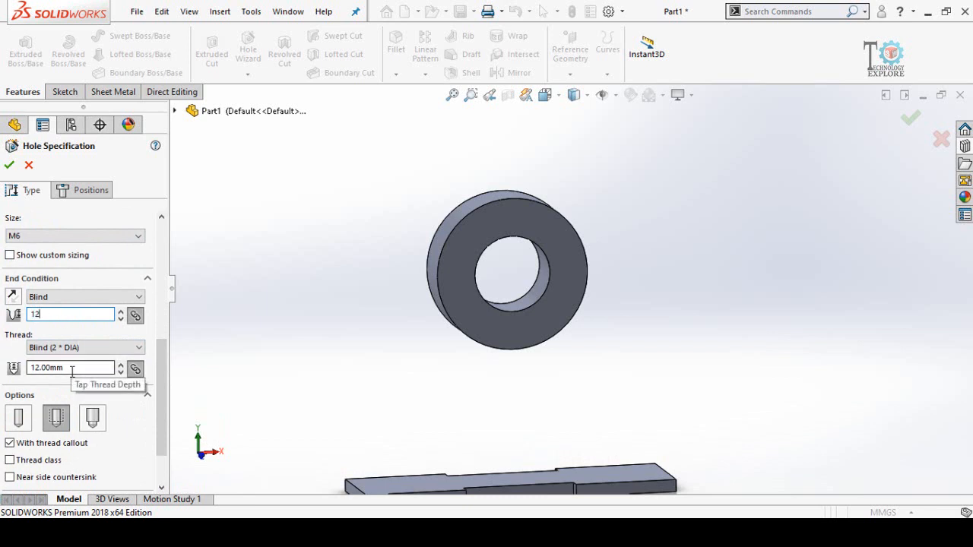
pyautogui.press('Return')
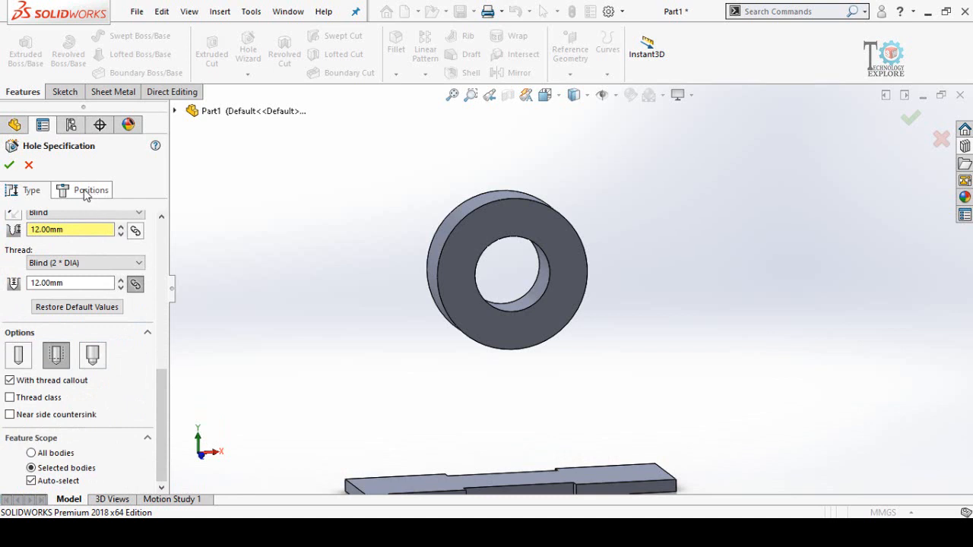
# - Choose the bearing ring's front face for the hole position and view it face-on
pyautogui.click(86, 193)
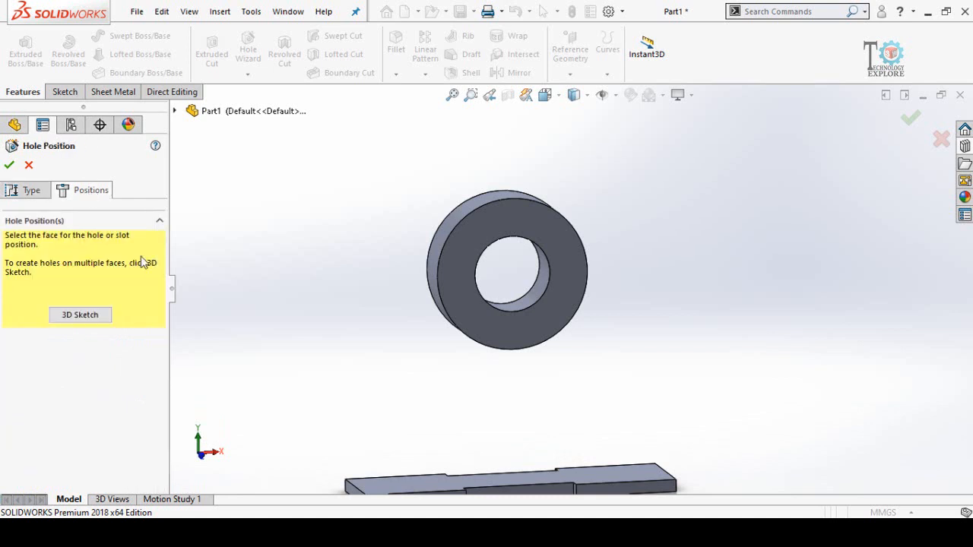
pyautogui.click(450, 293)
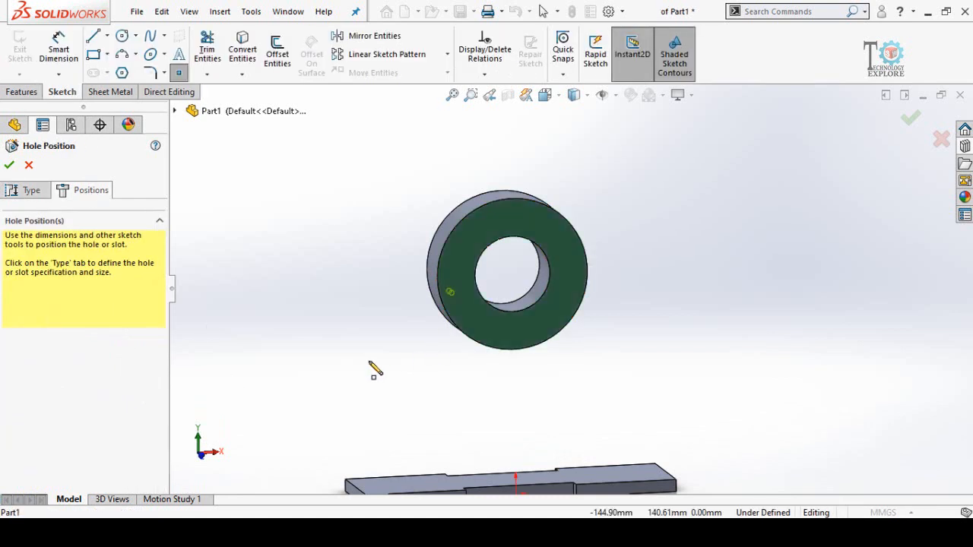
pyautogui.hotkey('ctrl', '8')
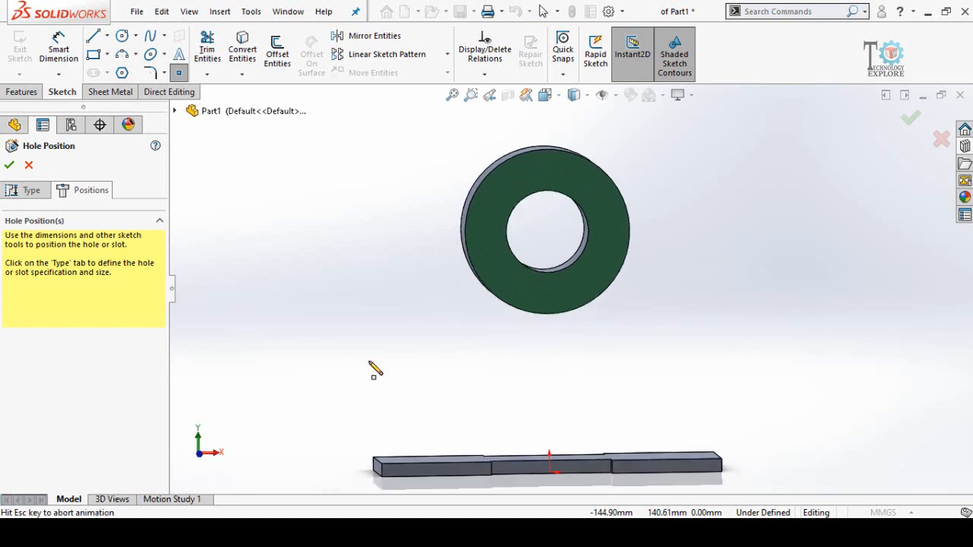
pyautogui.scroll(1, 670, 305)
pyautogui.scroll(-2, 586, 200)
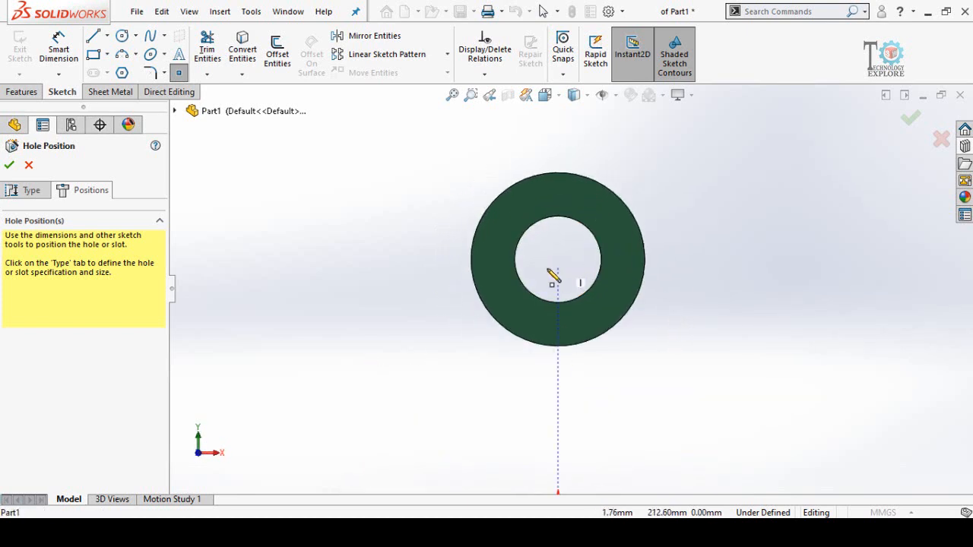
# - Sketch a construction circle about 117 mm in diameter on the ring face, concentric with the bore
pyautogui.click(121, 36)
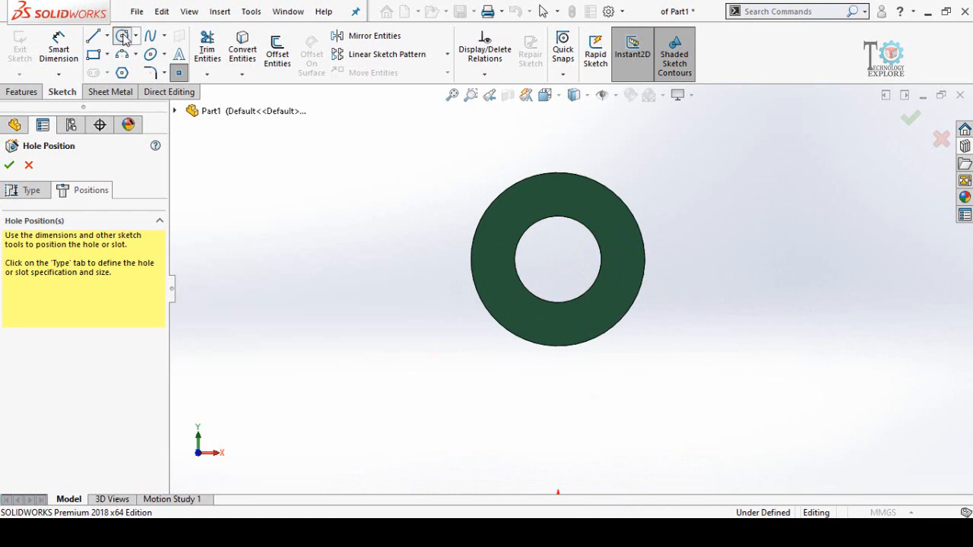
pyautogui.click(558, 260)
pyautogui.click(587, 207)
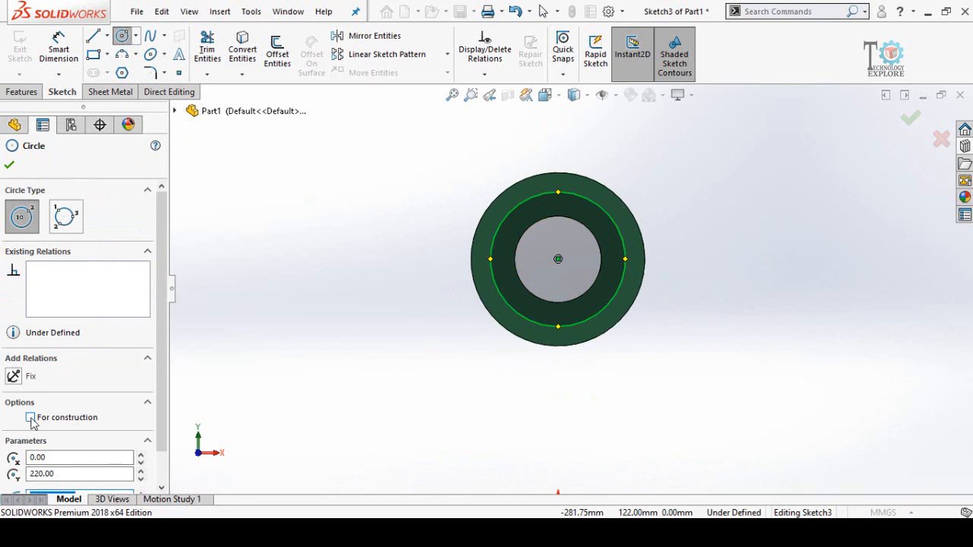
pyautogui.click(30, 417)
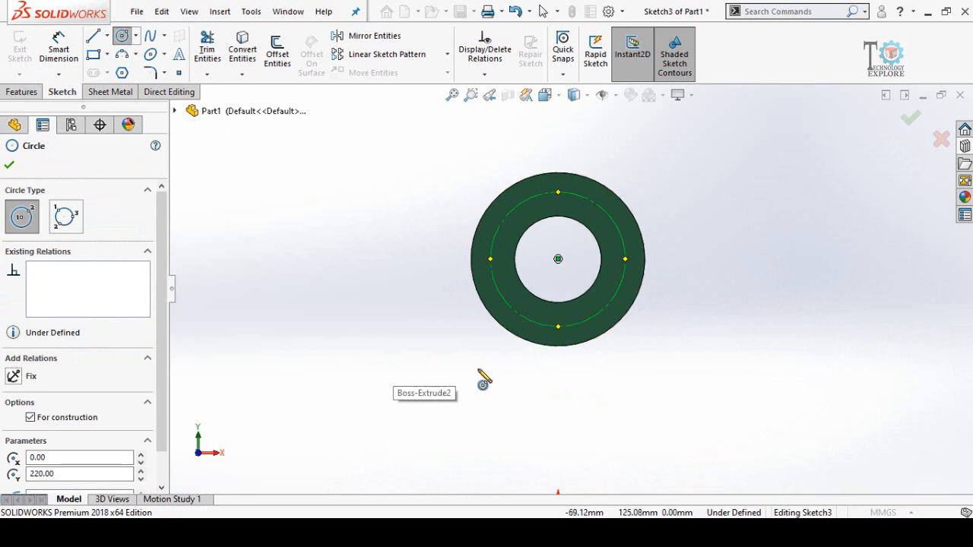
pyautogui.press('Escape')
# - Dimension the construction circle's diameter to 105 mm
pyautogui.press('d')
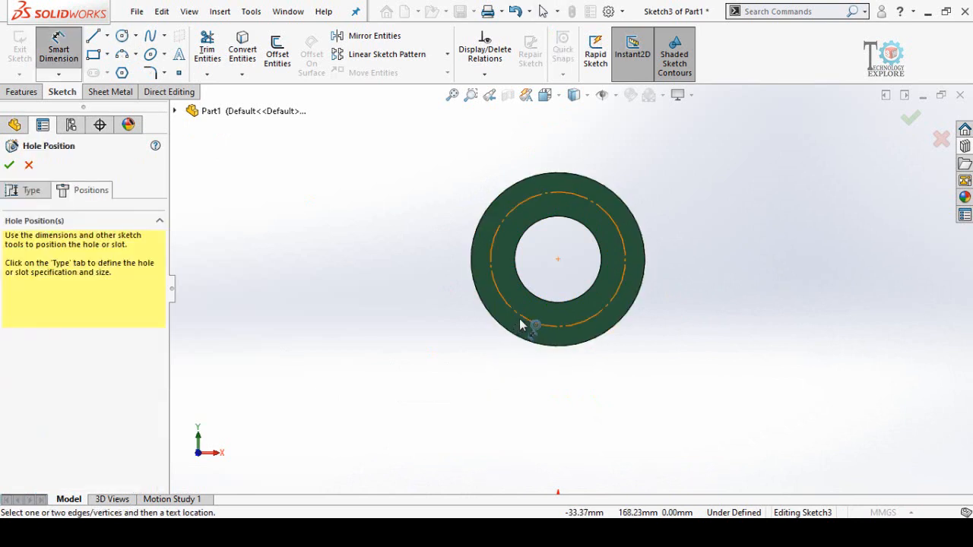
pyautogui.click(521, 325)
pyautogui.click(440, 403)
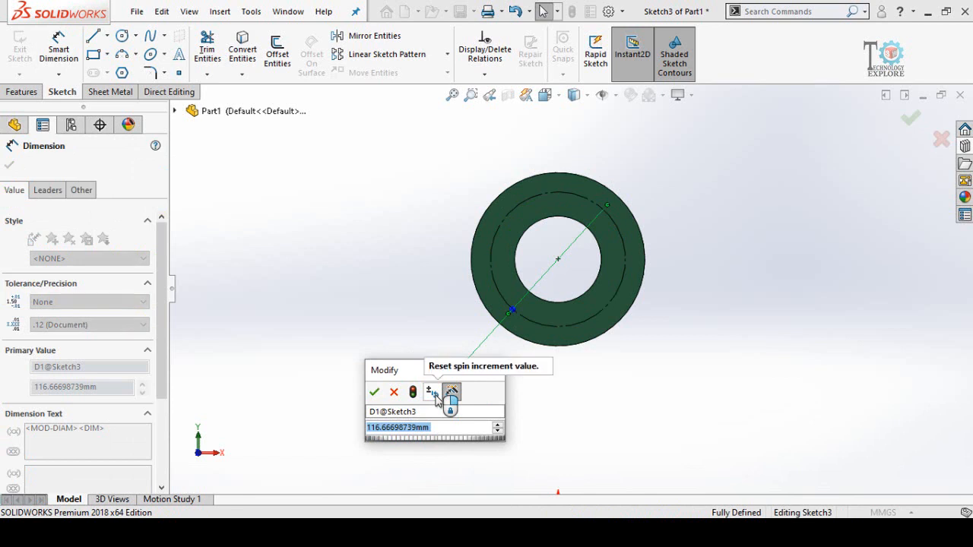
pyautogui.write('105')
pyautogui.press('Return')
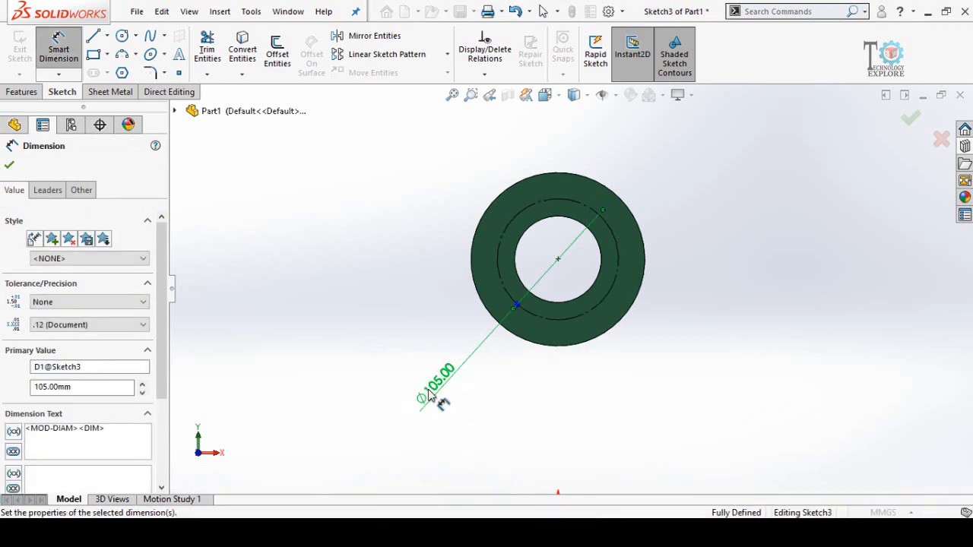
pyautogui.press('Escape')
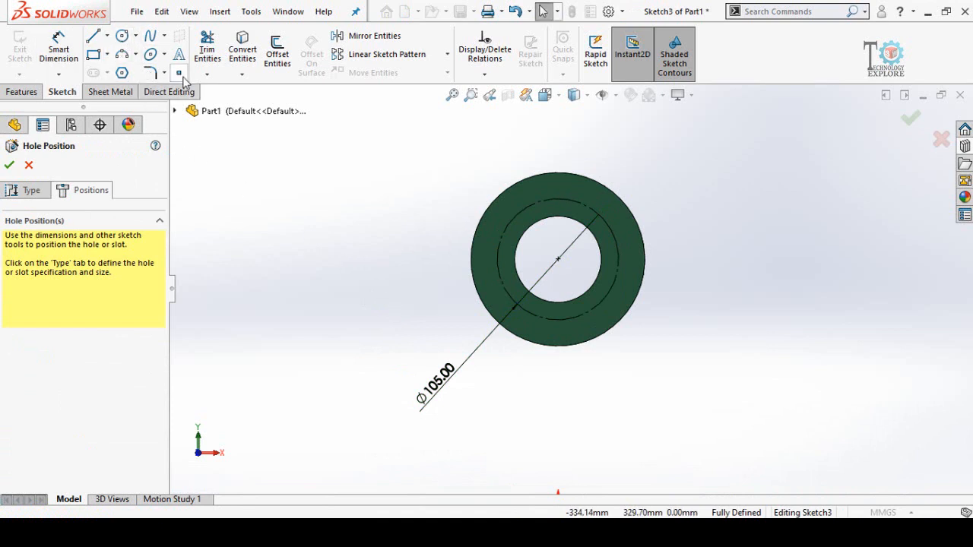
# - Sketch a centerline from the ring's centre to the upper-left of the construction circle, about 47° from vertical
pyautogui.click(106, 36)
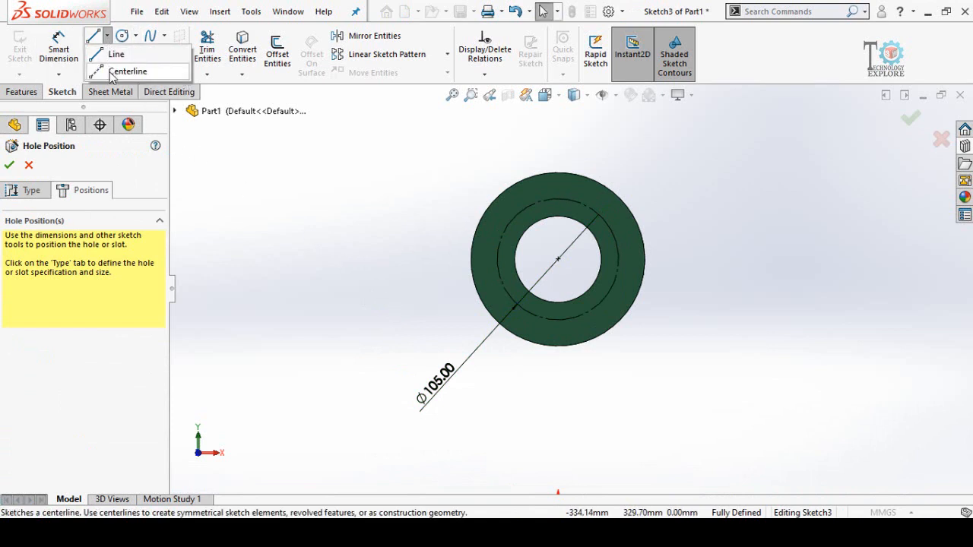
pyautogui.click(112, 72)
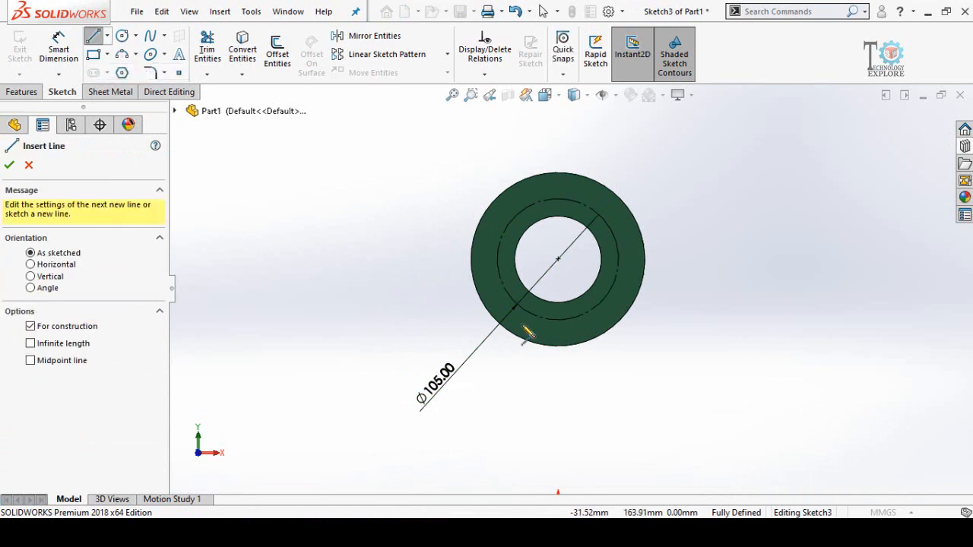
pyautogui.click(558, 258)
pyautogui.click(514, 219)
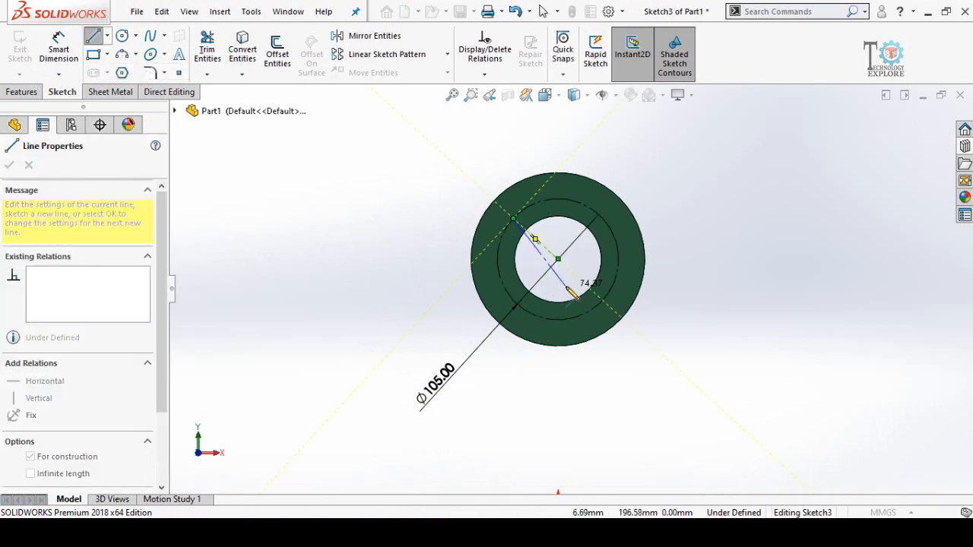
pyautogui.press('Escape')
pyautogui.press('Return')
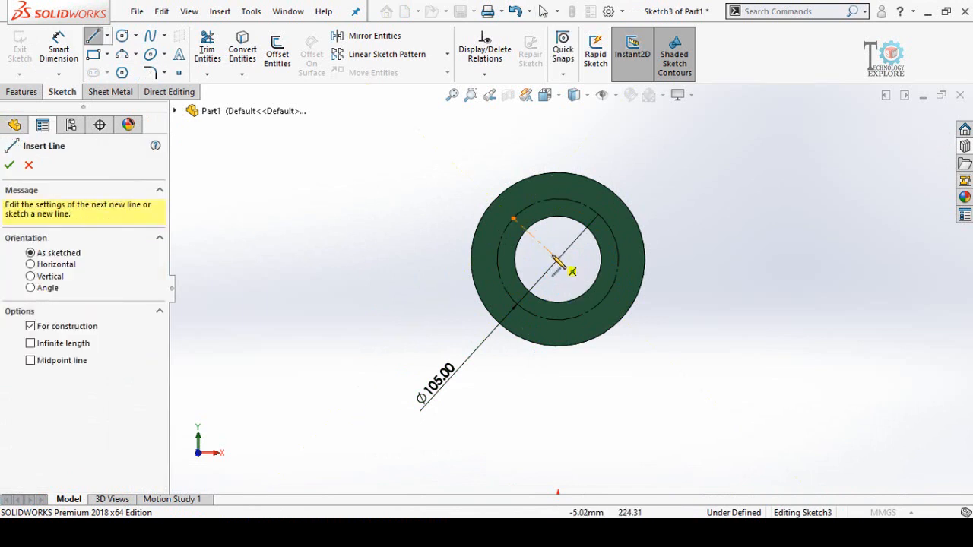
# - Sketch a vertical line from the ring's centre up to the top quadrant point of the construction circle
pyautogui.click(557, 258)
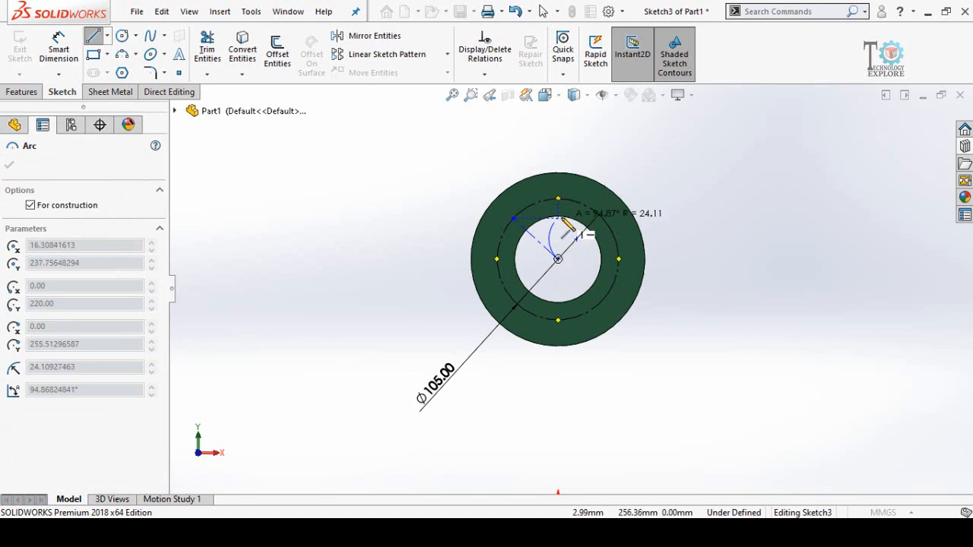
pyautogui.press('Escape')
pyautogui.press('l')
pyautogui.click(557, 258)
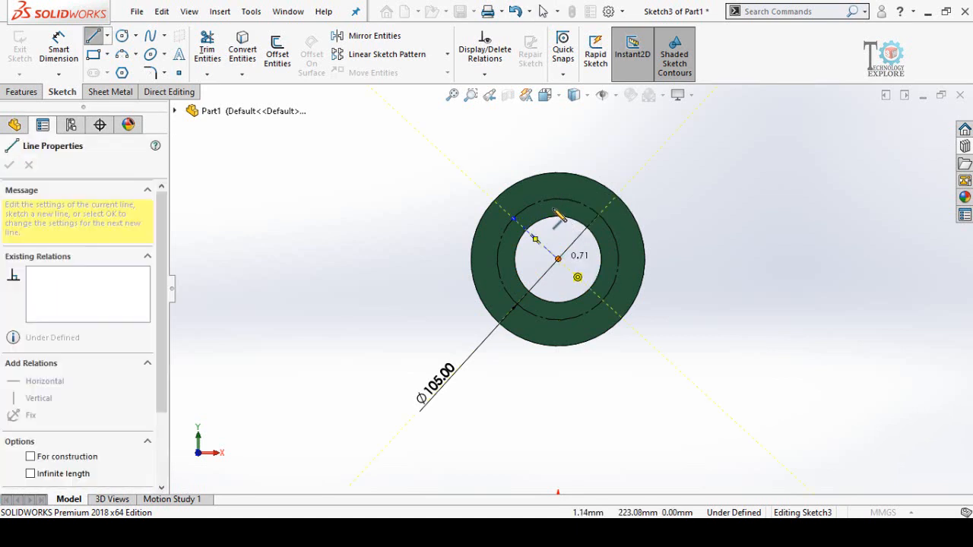
pyautogui.click(558, 199)
pyautogui.press('Escape')
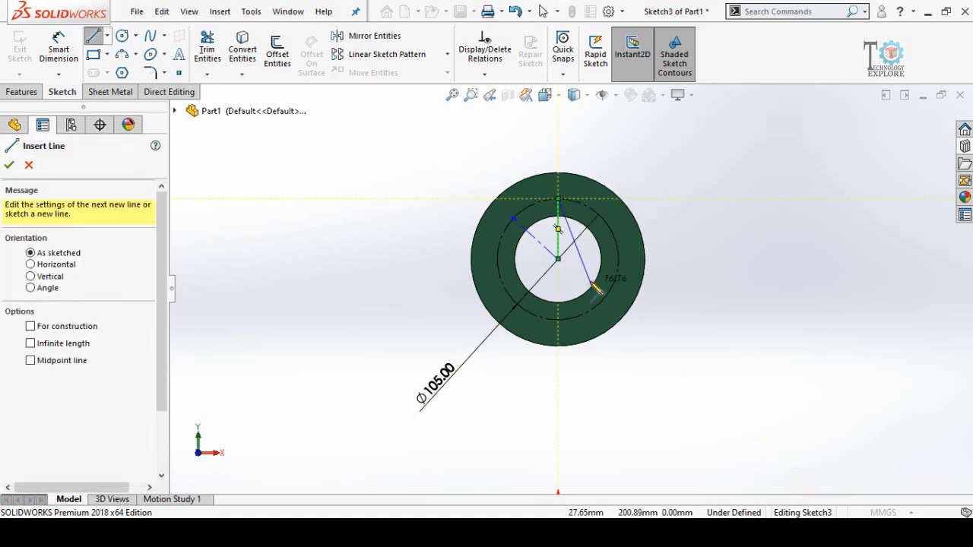
pyautogui.press('Escape')
# - Dimension the angle between the centerline and the vertical line to 45° and convert the vertical line to construction geometry
pyautogui.scroll(-2, 571, 253)
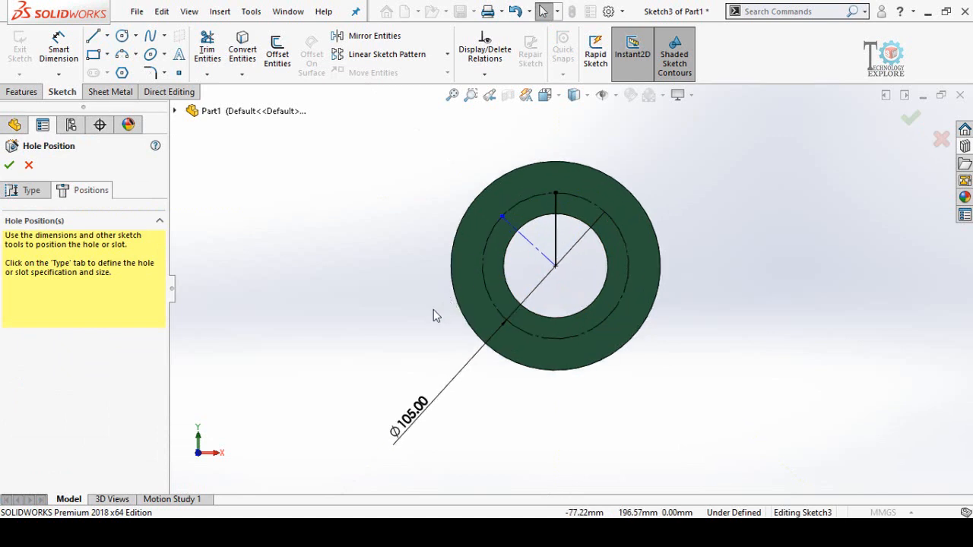
pyautogui.moveTo(404, 336); pyautogui.dragTo(441, 297, button='right')
pyautogui.click(543, 254)
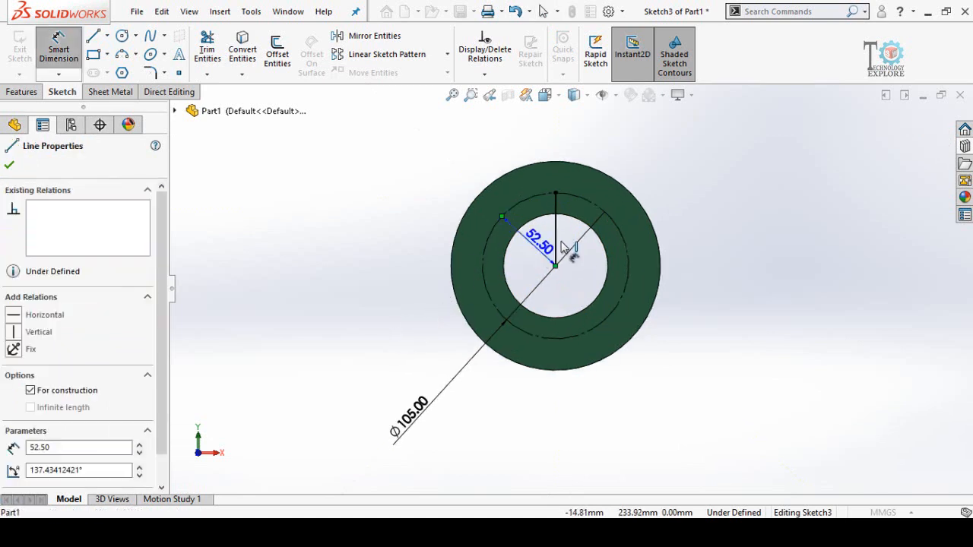
pyautogui.click(556, 241)
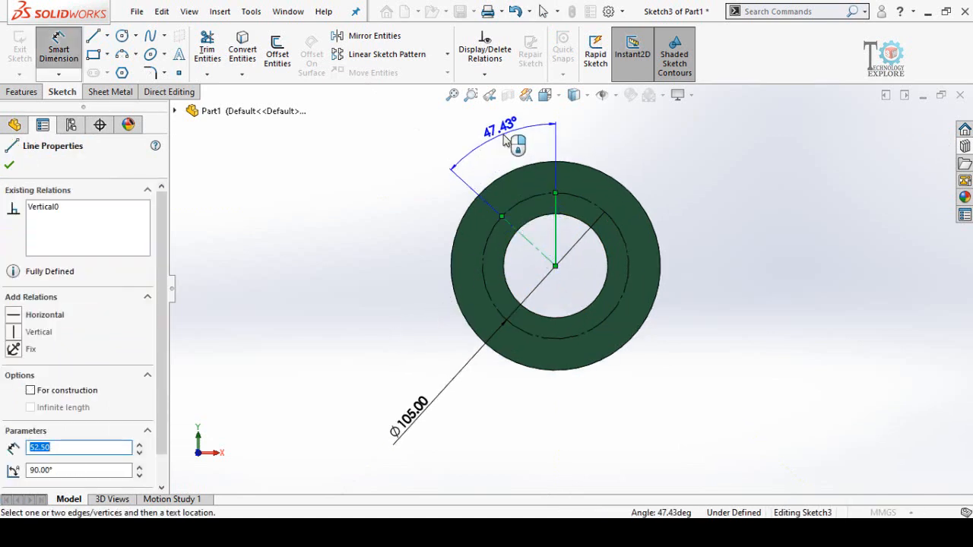
pyautogui.click(503, 141)
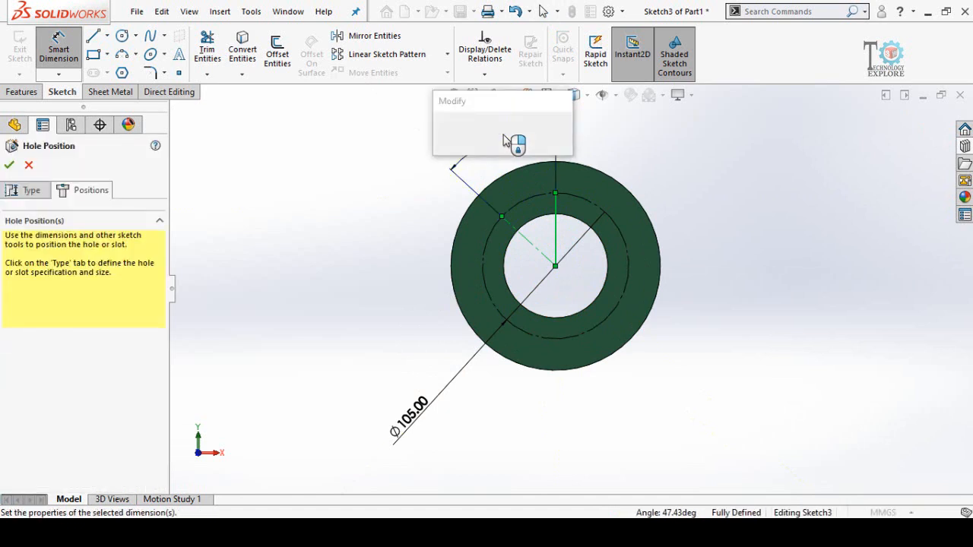
pyautogui.write('45')
pyautogui.press('Return')
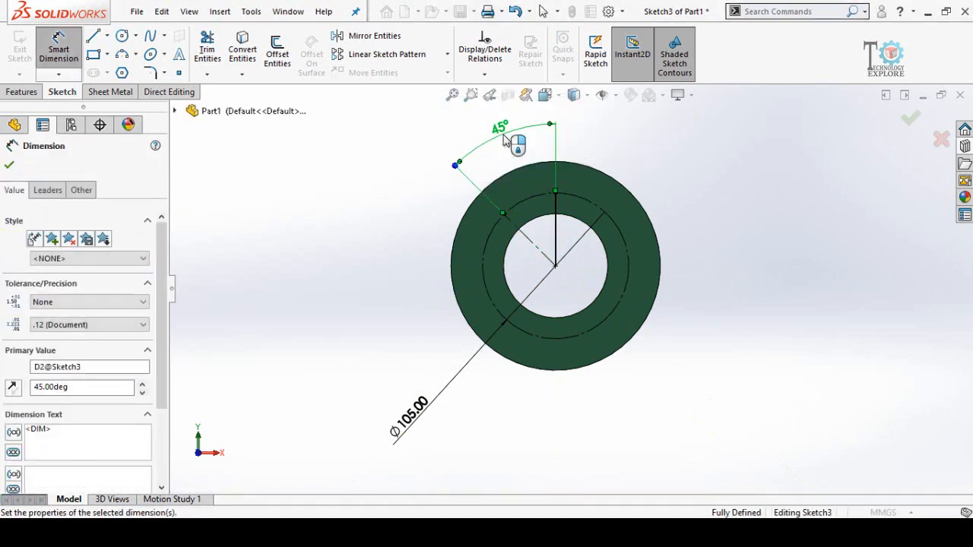
pyautogui.click(579, 298)
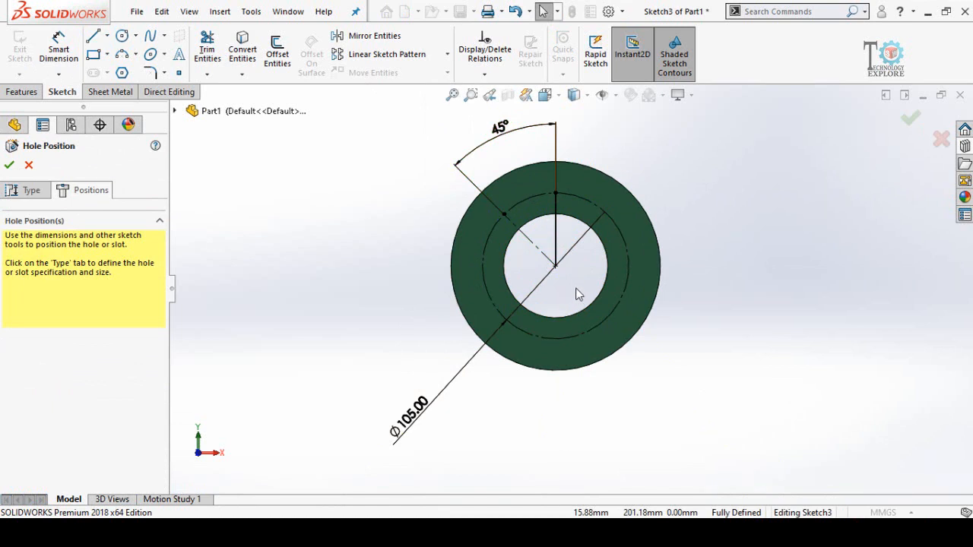
pyautogui.click(555, 242)
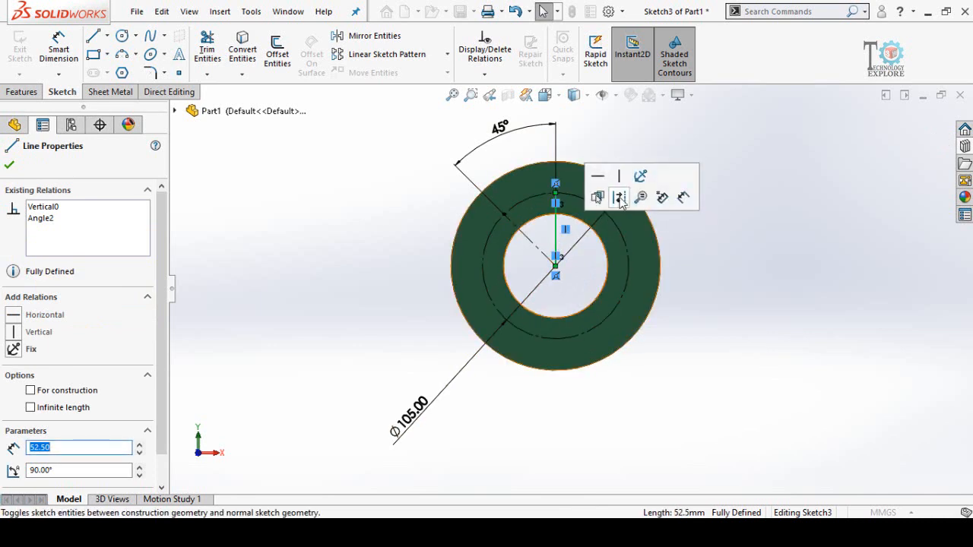
pyautogui.click(722, 291)
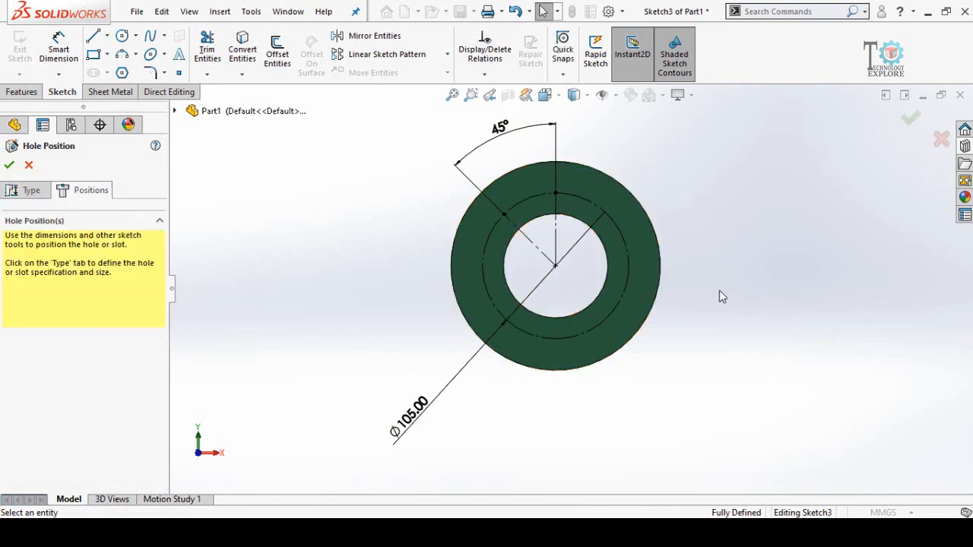
# - Place the hole point at the angled centerline's outer end on the construction circle and finish the tapped hole
pyautogui.click(180, 73)
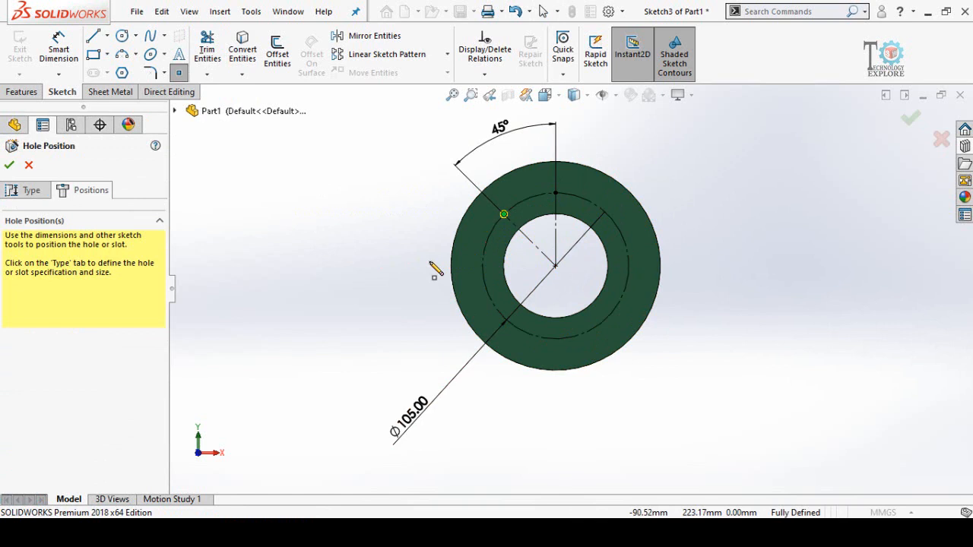
pyautogui.press('Escape')
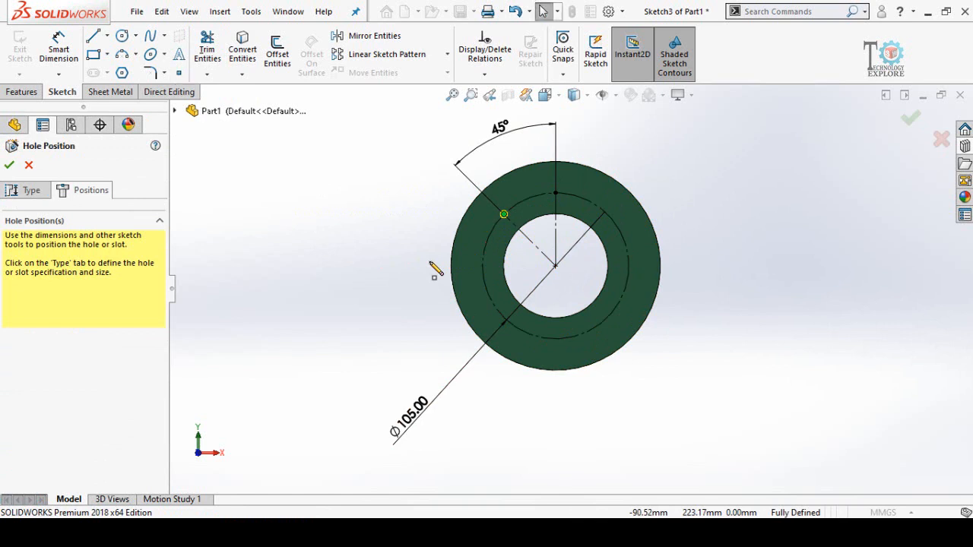
pyautogui.click(911, 120)
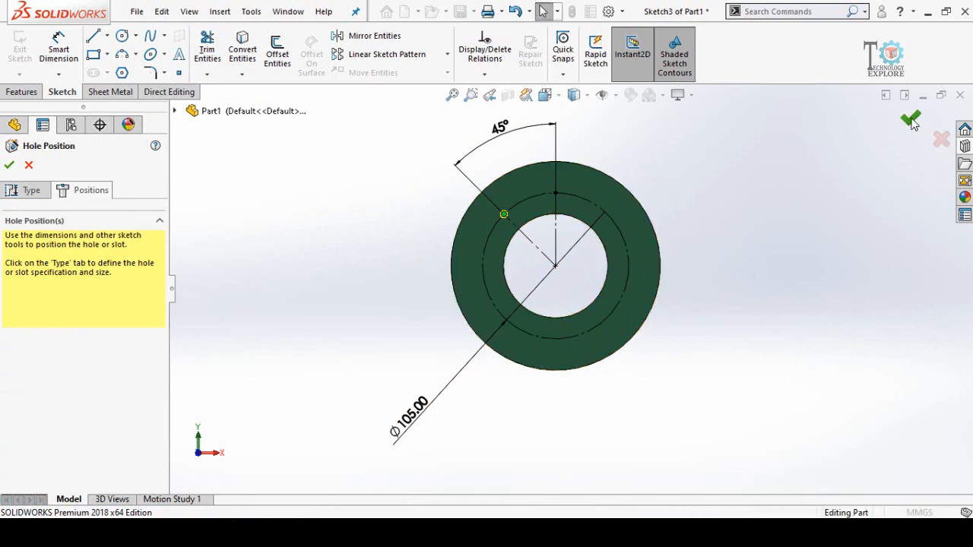
# - Circular-pattern the M6 tapped hole around the ring's outer circular edge with 4 equally spaced instances over 360°
pyautogui.moveTo(651, 269); pyautogui.dragTo(607, 229, button='middle')
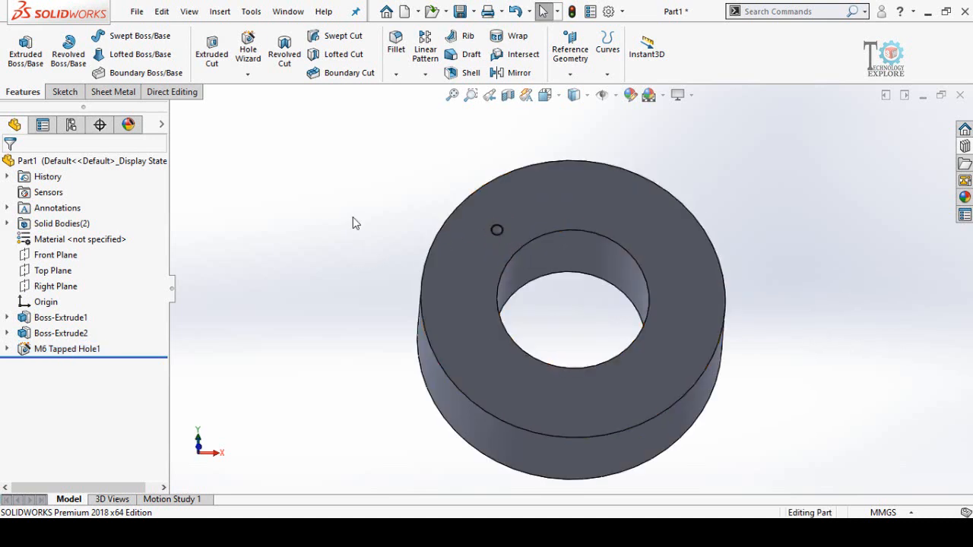
pyautogui.click(425, 75)
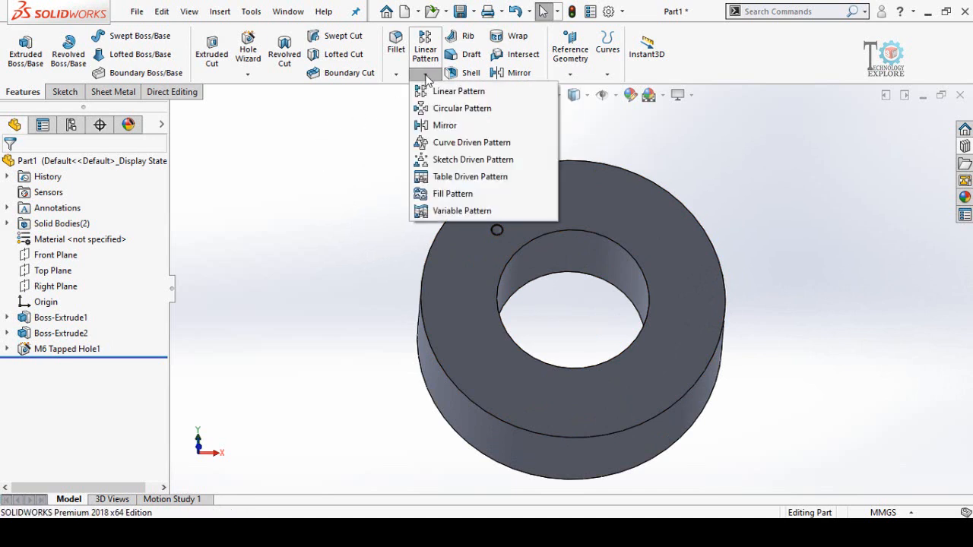
pyautogui.click(441, 108)
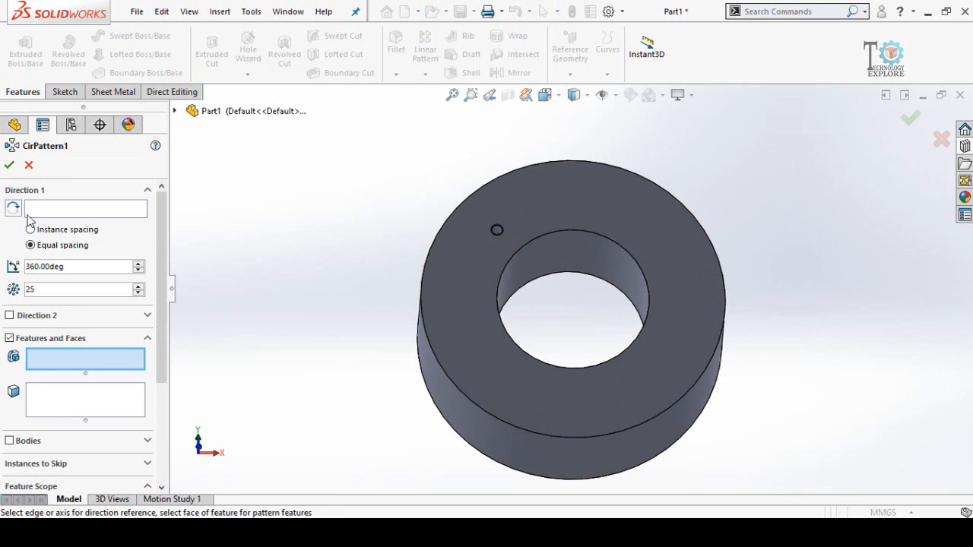
pyautogui.click(46, 212)
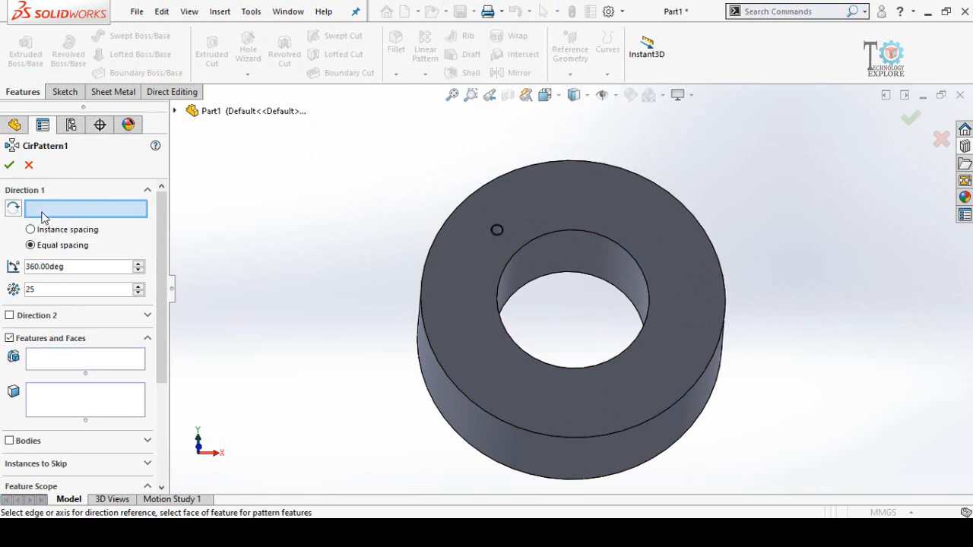
pyautogui.click(427, 265)
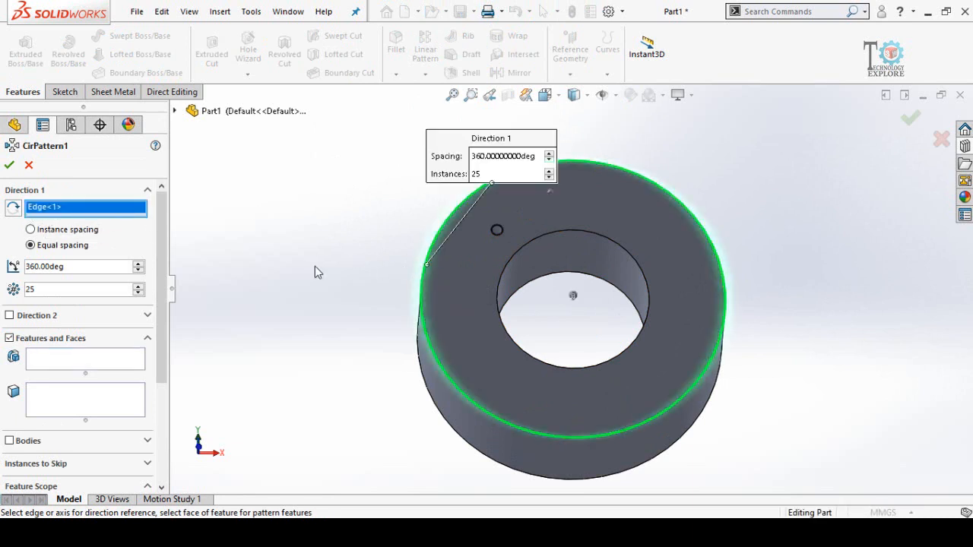
pyautogui.click(55, 361)
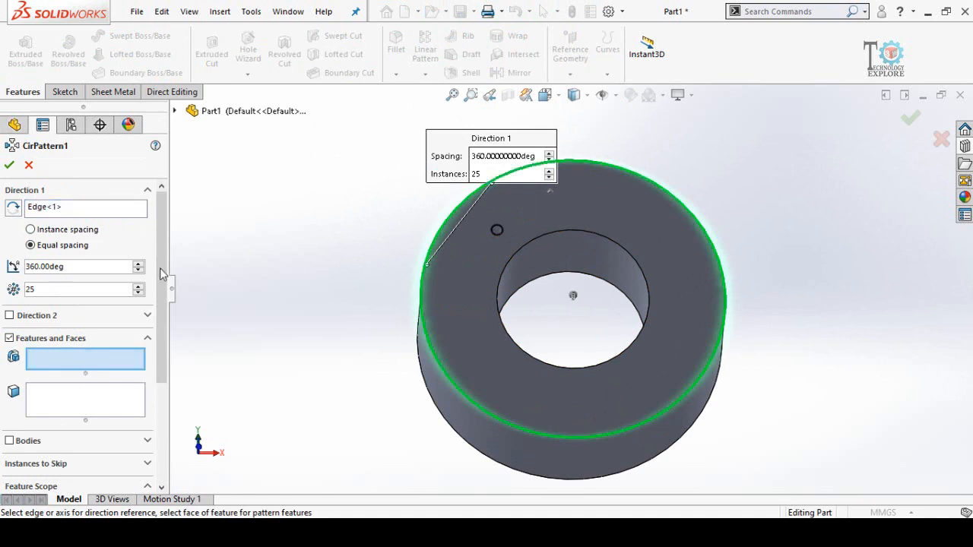
pyautogui.click(174, 111)
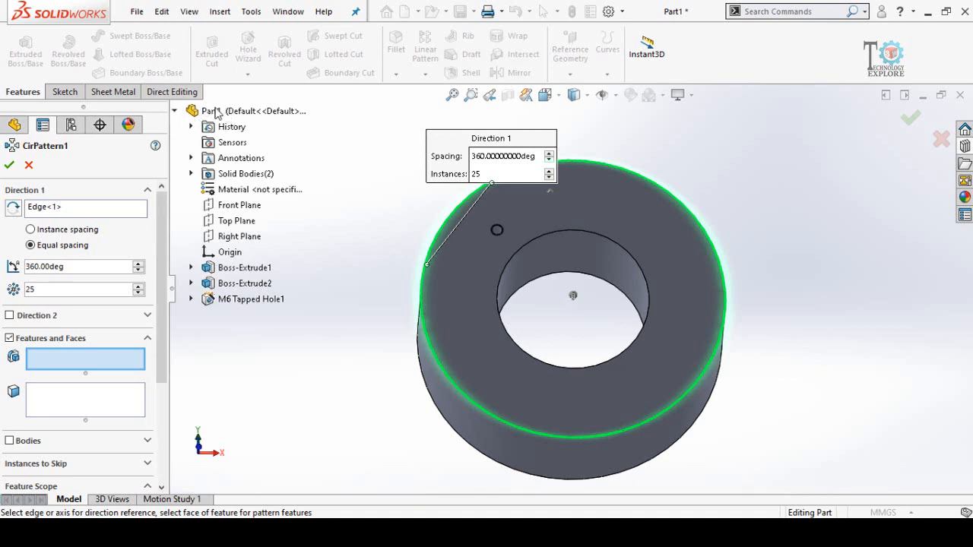
pyautogui.click(245, 302)
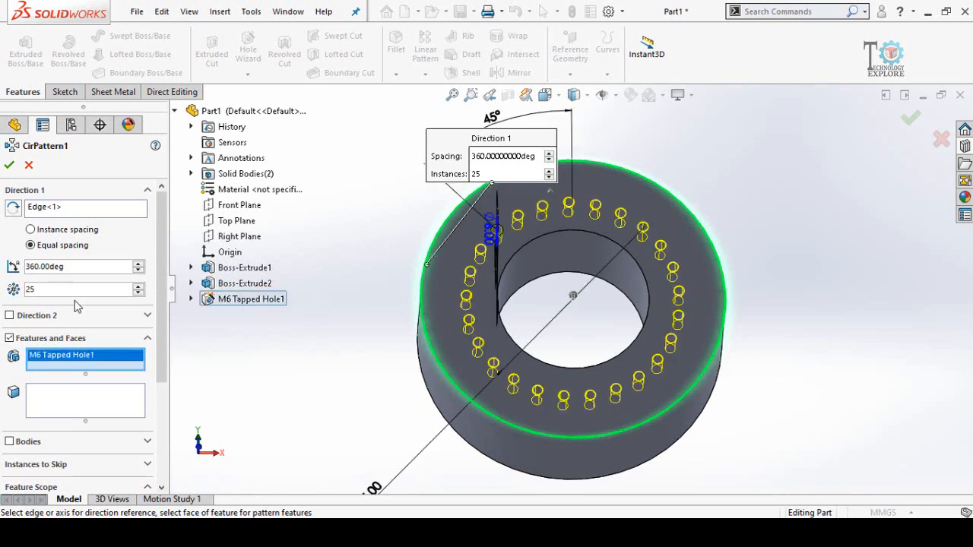
pyautogui.moveTo(62, 289); pyautogui.dragTo(3, 294)
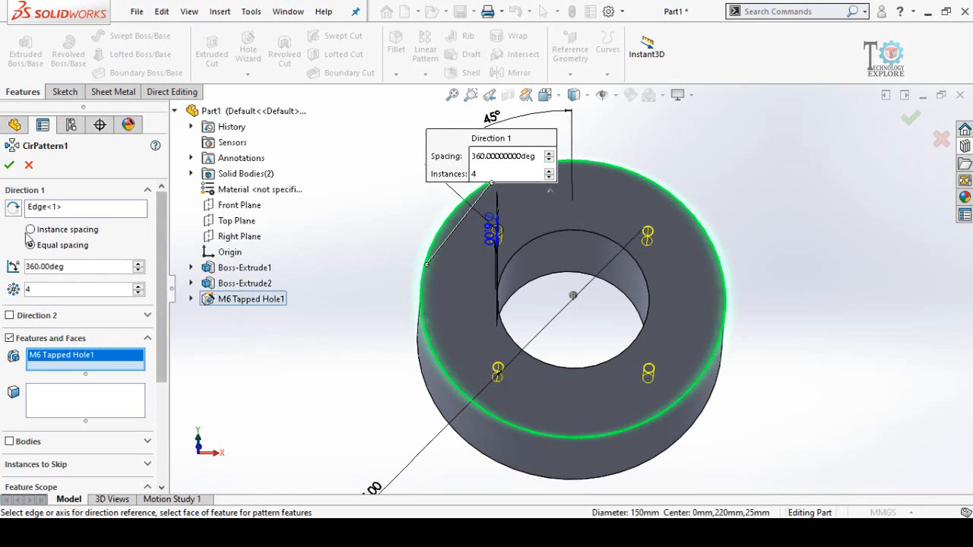
pyautogui.click(9, 165)
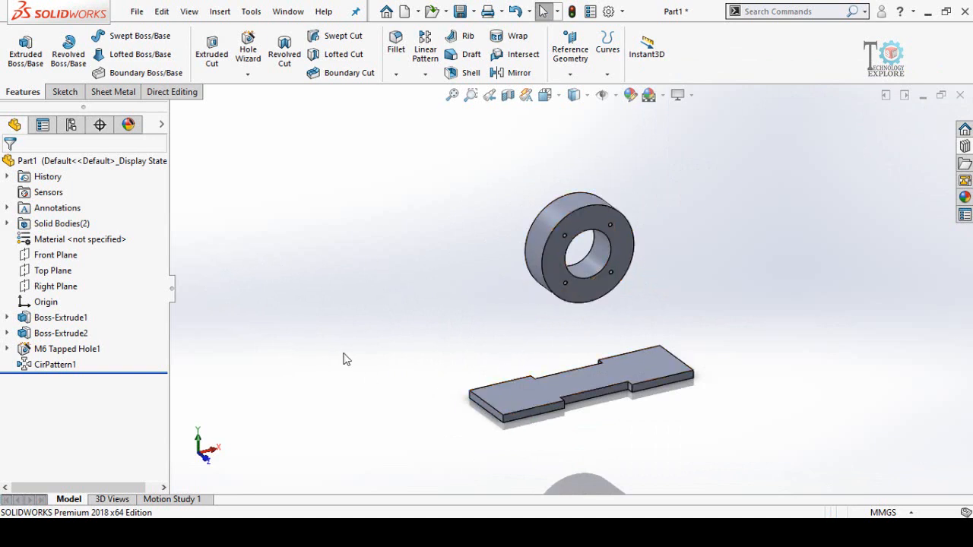
# - On the Front Plane, sketch a slanted centerline from the base plate's top edge, about 12 mm from its left end, to the ring's left quadrant point
pyautogui.click(47, 258)
pyautogui.click(62, 230)
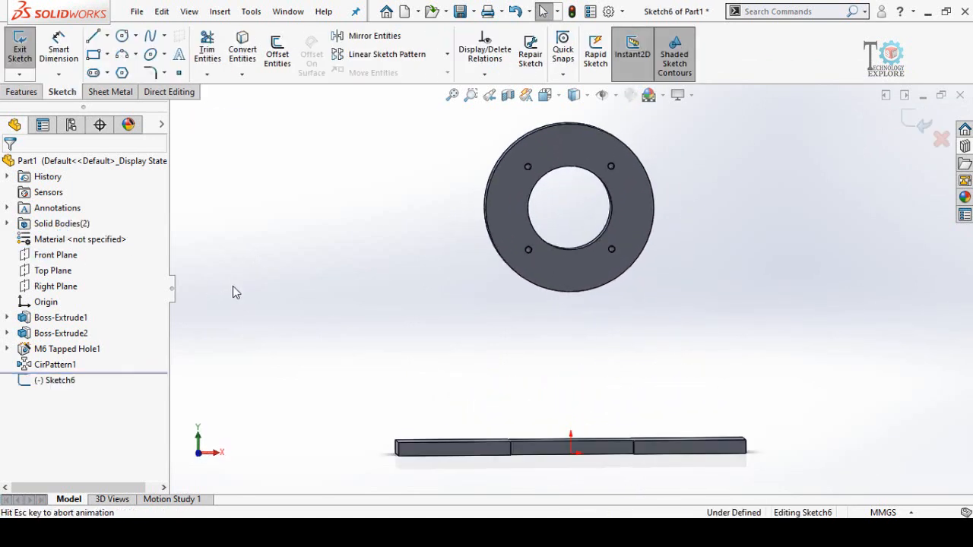
pyautogui.click(107, 36)
pyautogui.click(121, 70)
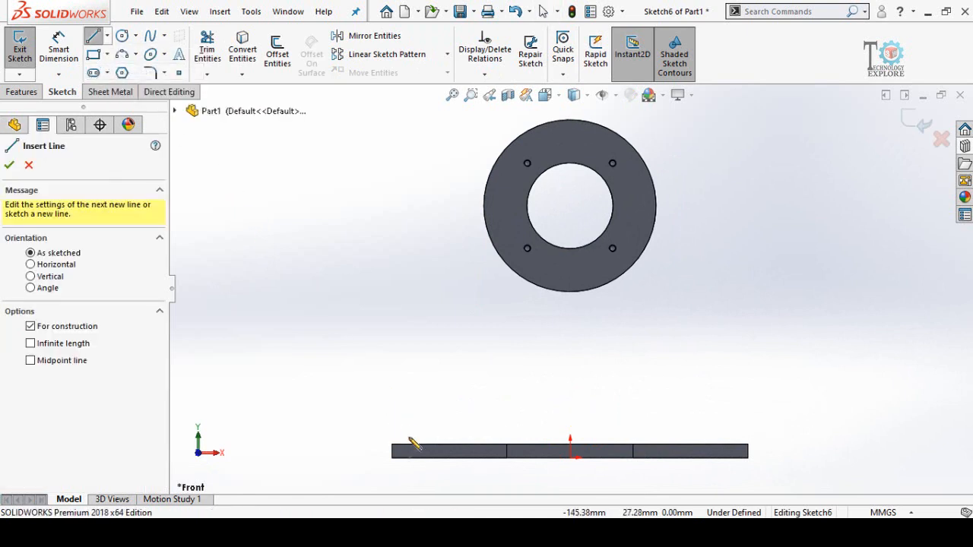
pyautogui.click(406, 445)
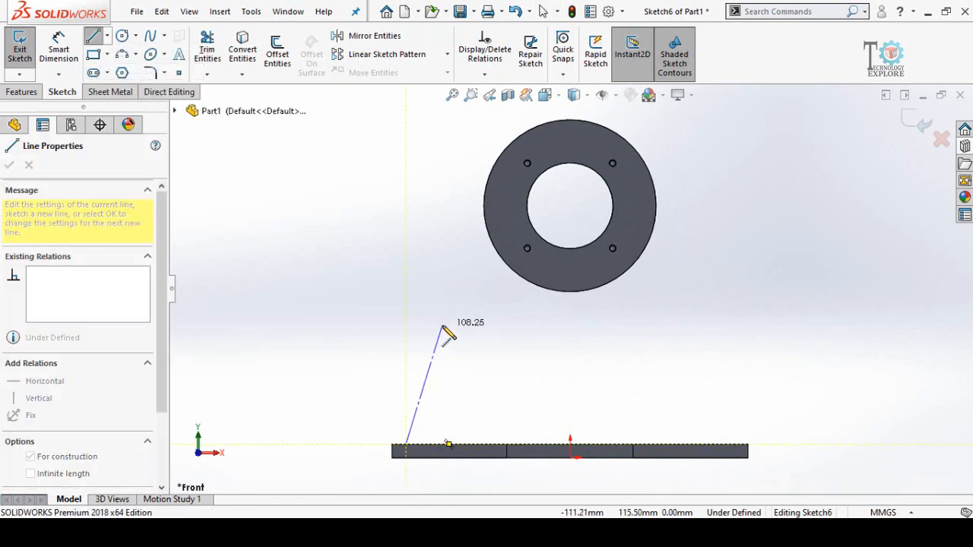
pyautogui.doubleClick(483, 205)
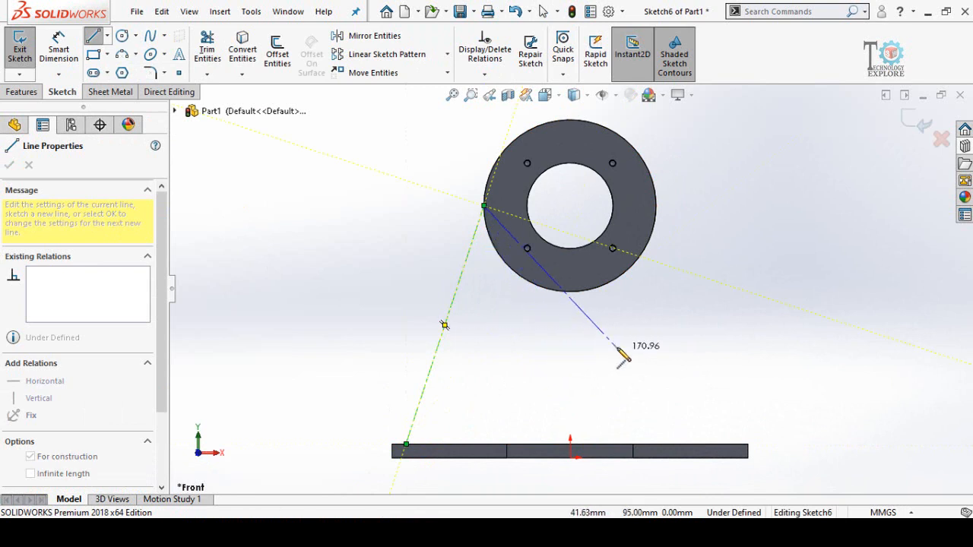
pyautogui.press('Escape')
# - Dimension the slanted centerline's lower endpoint 35 mm from the base plate's left end
pyautogui.press('z')
pyautogui.moveTo(377, 428); pyautogui.dragTo(370, 239, button='right')
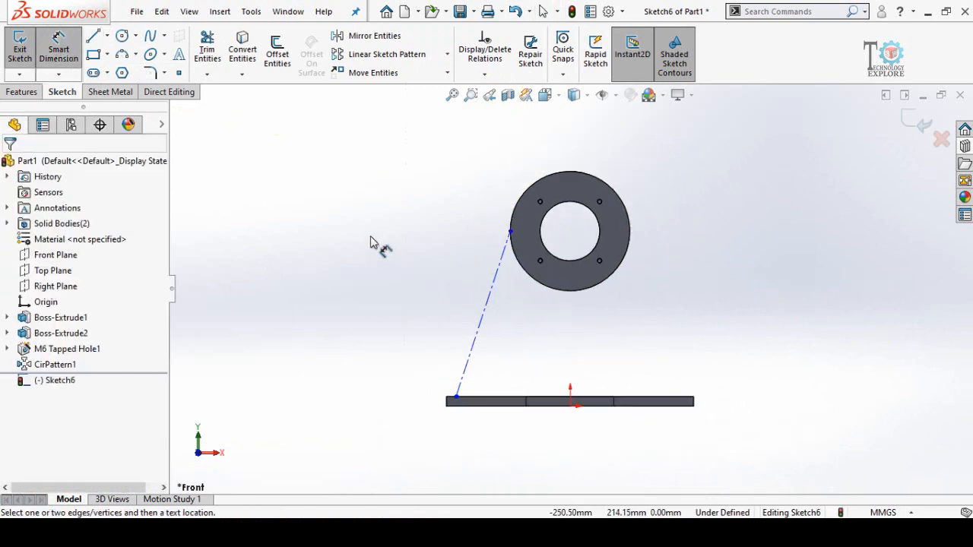
pyautogui.scroll(-2, 500, 376)
pyautogui.click(428, 410)
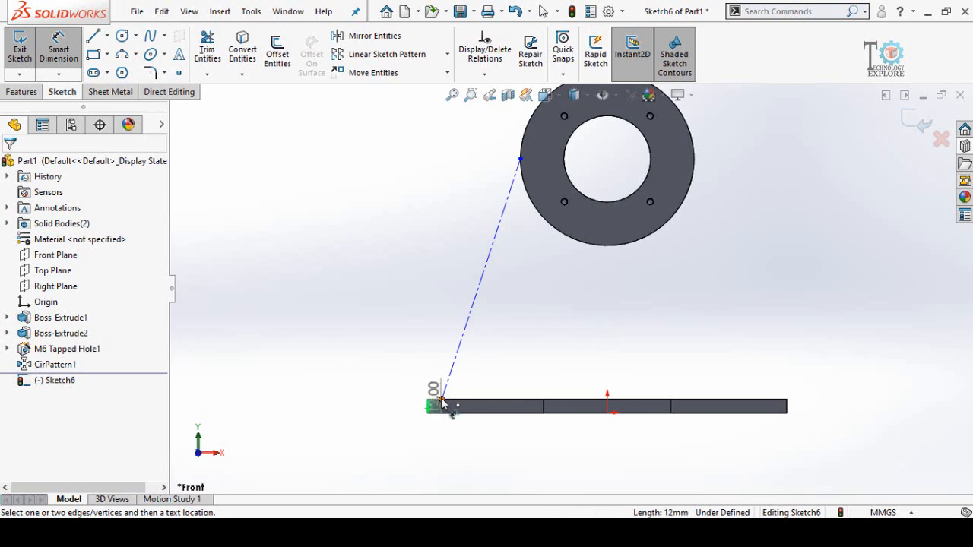
pyautogui.click(442, 399)
pyautogui.click(365, 382)
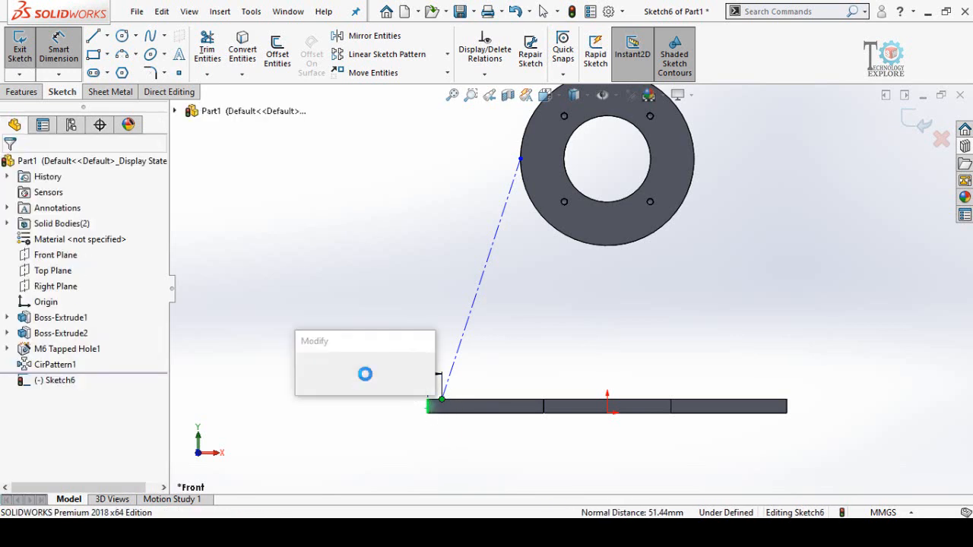
pyautogui.write('35')
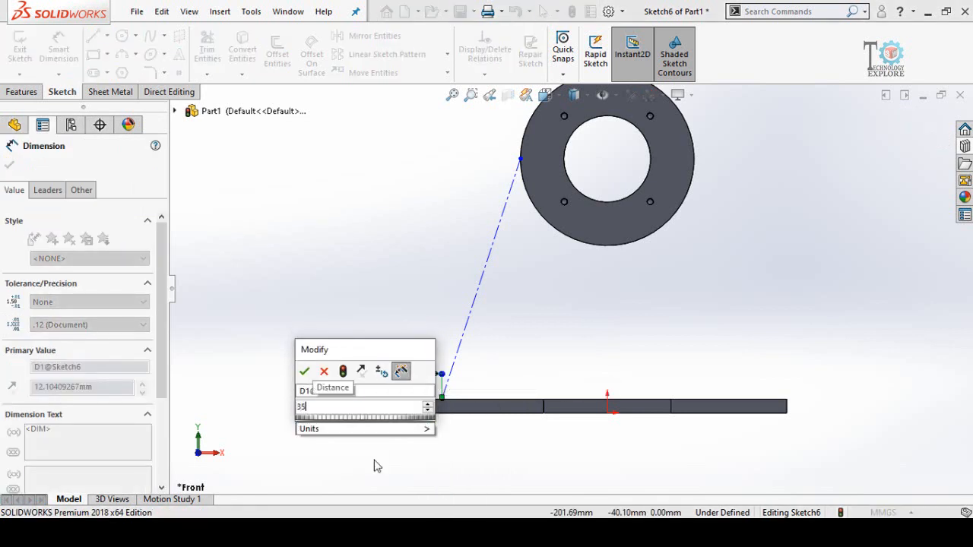
pyautogui.press('Return')
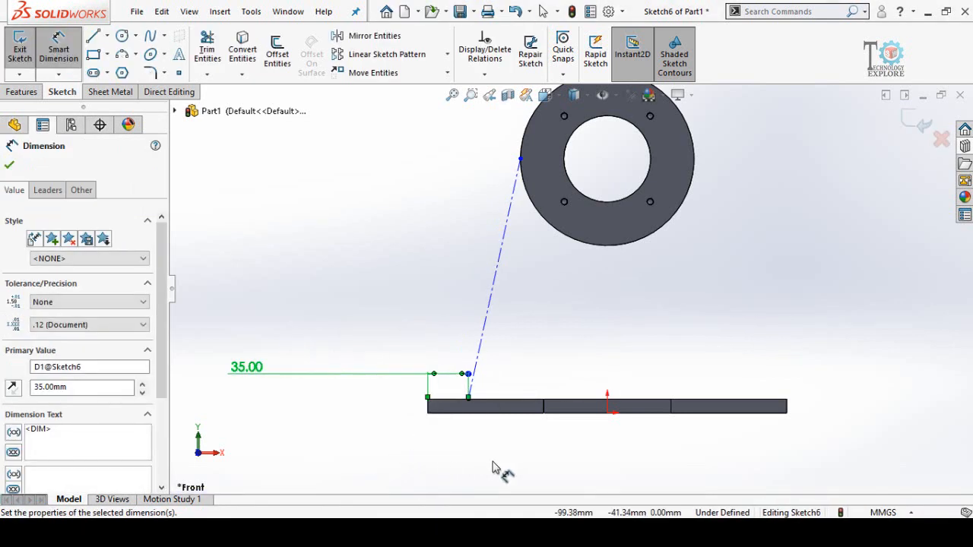
pyautogui.press('Escape')
pyautogui.press('f')
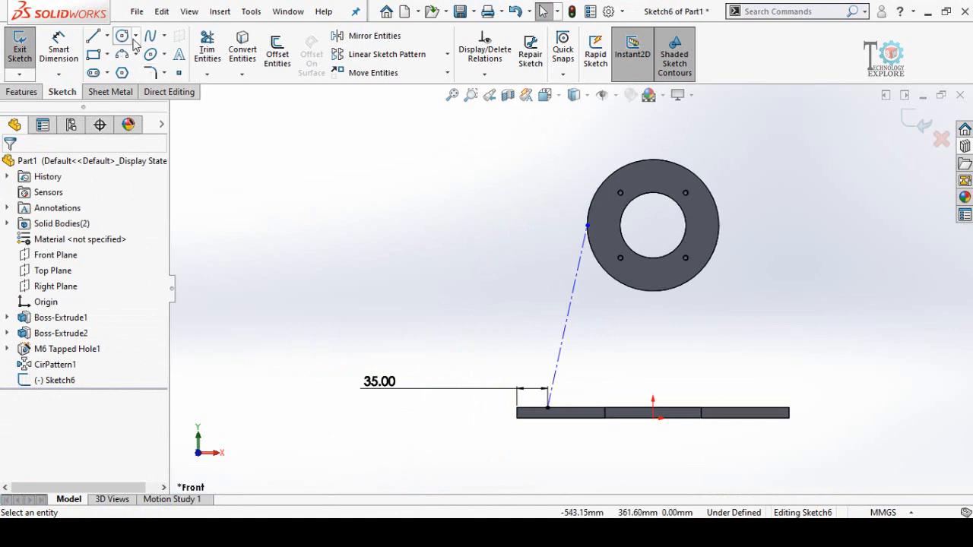
# - Sketch a centerline about 23 mm long from the slanted centerline's midpoint, perpendicular to it and pointing inward
pyautogui.click(106, 37)
pyautogui.click(133, 70)
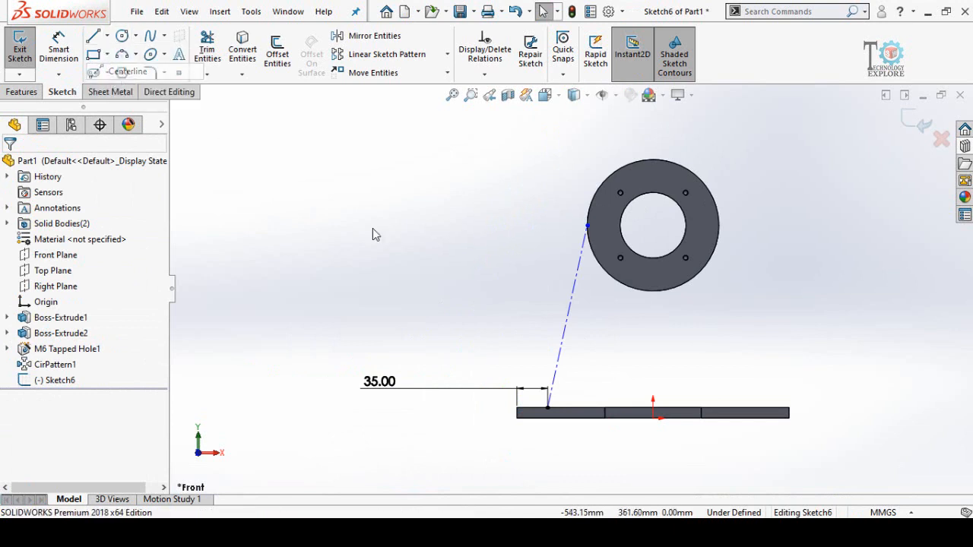
pyautogui.click(567, 316)
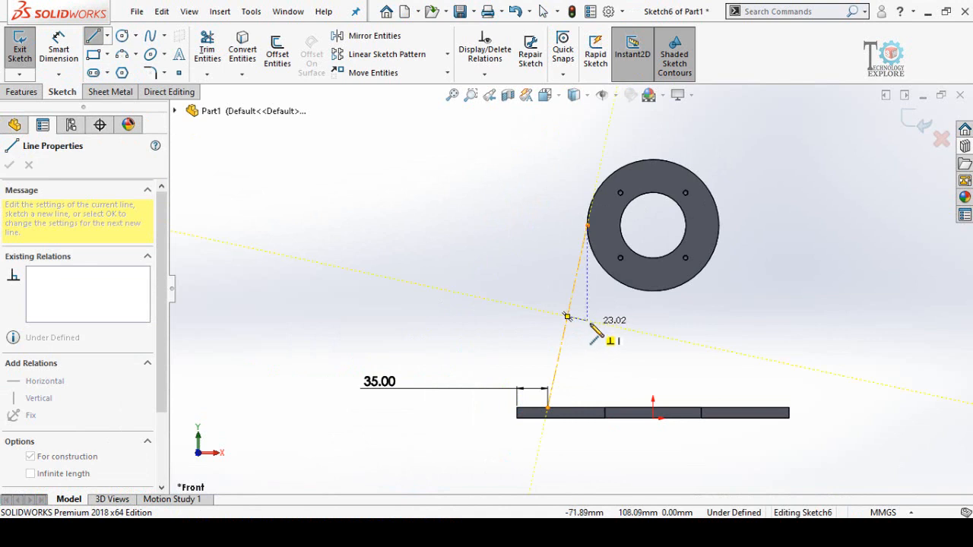
pyautogui.click(586, 320)
pyautogui.press('Escape')
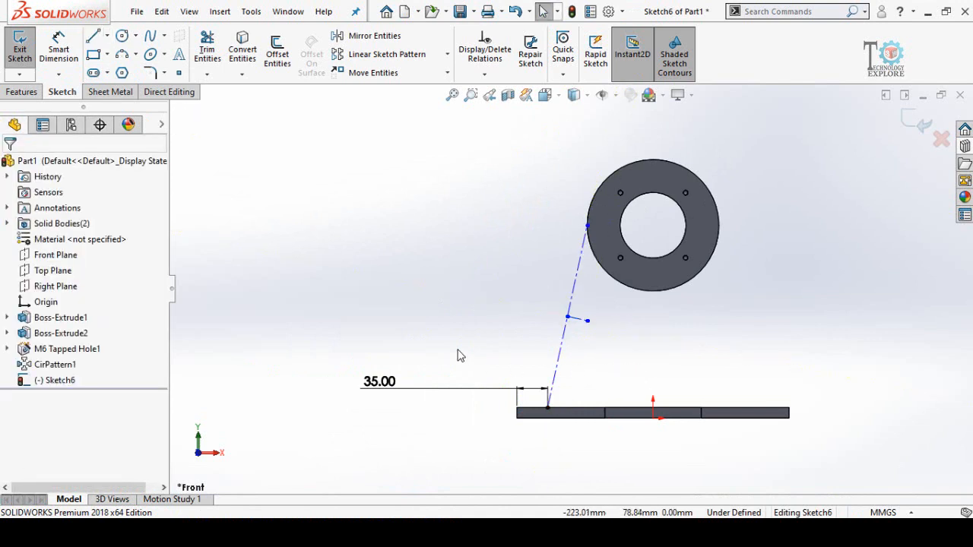
# - Dimension the short perpendicular centerline's length to 8 mm and exit the sketch
pyautogui.moveTo(457, 350); pyautogui.dragTo(458, 325, button='right')
pyautogui.scroll(-3, 643, 341)
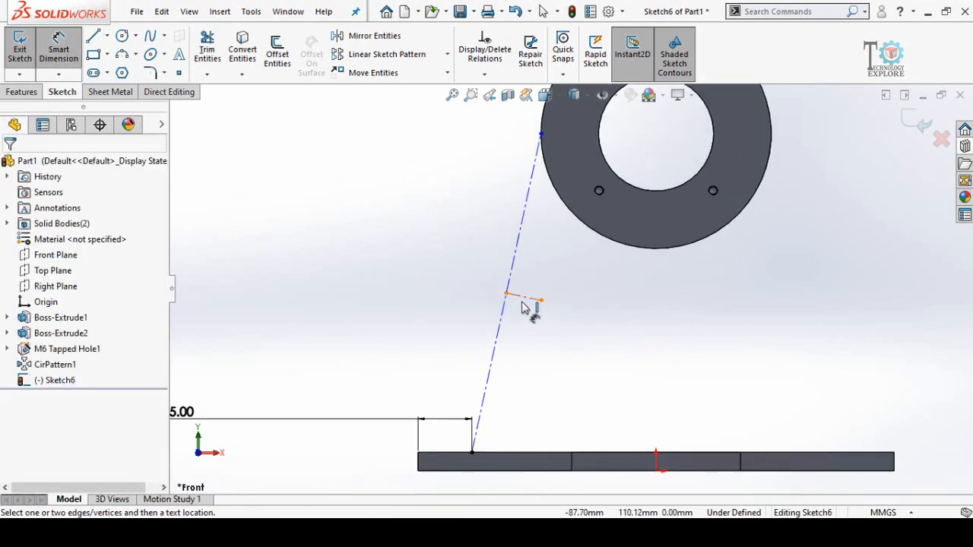
pyautogui.click(522, 305)
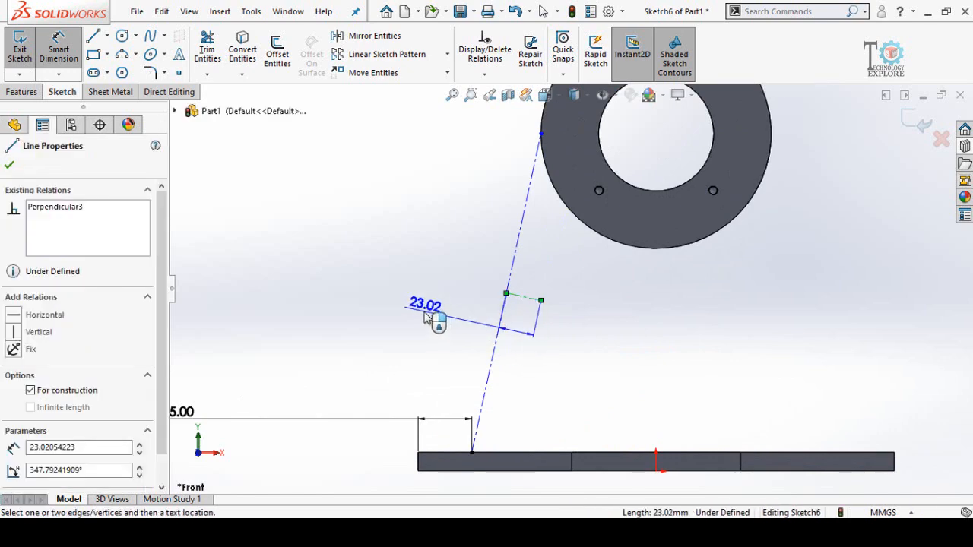
pyautogui.click(427, 318)
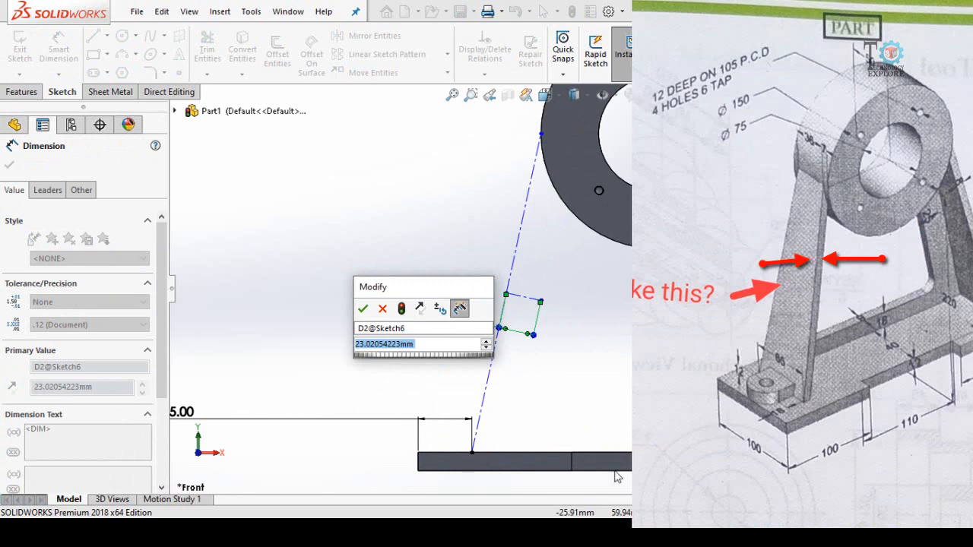
pyautogui.write('8')
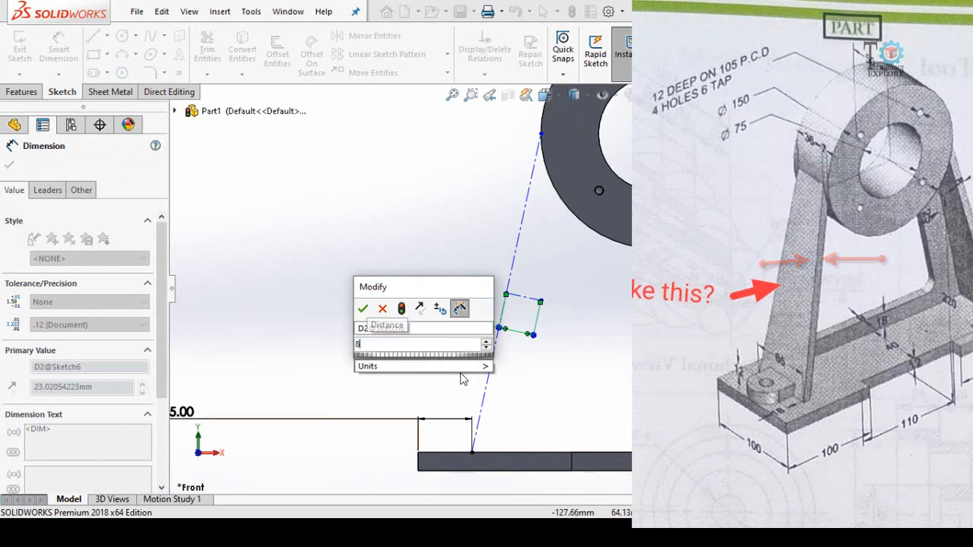
pyautogui.press('Return')
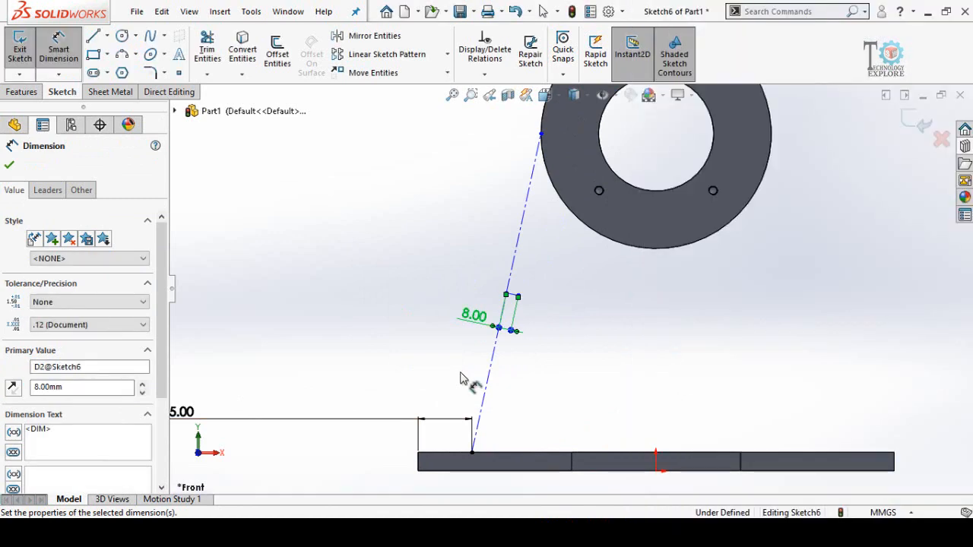
pyautogui.click(400, 325)
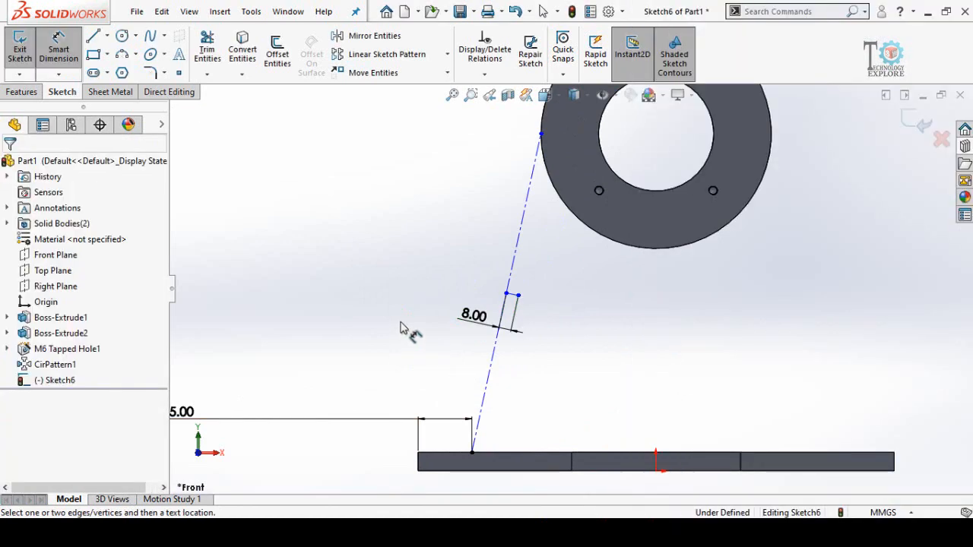
pyautogui.scroll(1, 549, 290)
pyautogui.scroll(3, 549, 298)
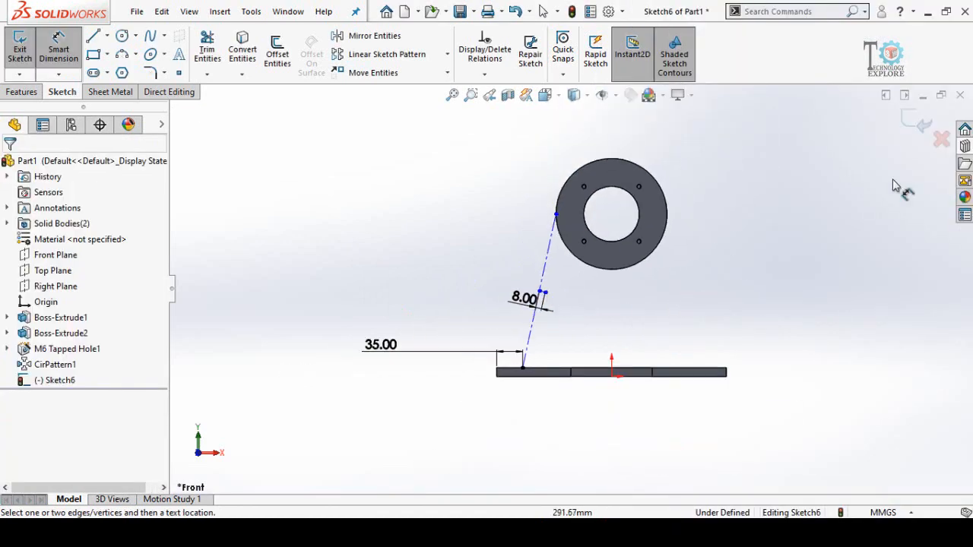
pyautogui.click(909, 129)
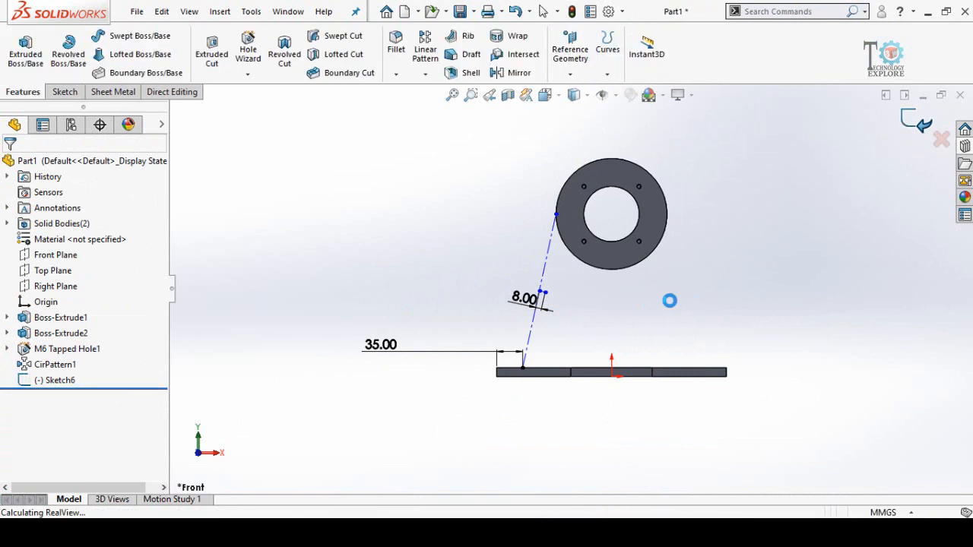
# - Create a reference plane perpendicular to the 8 mm centerline and coincident with its free endpoint
pyautogui.scroll(-4, 570, 313)
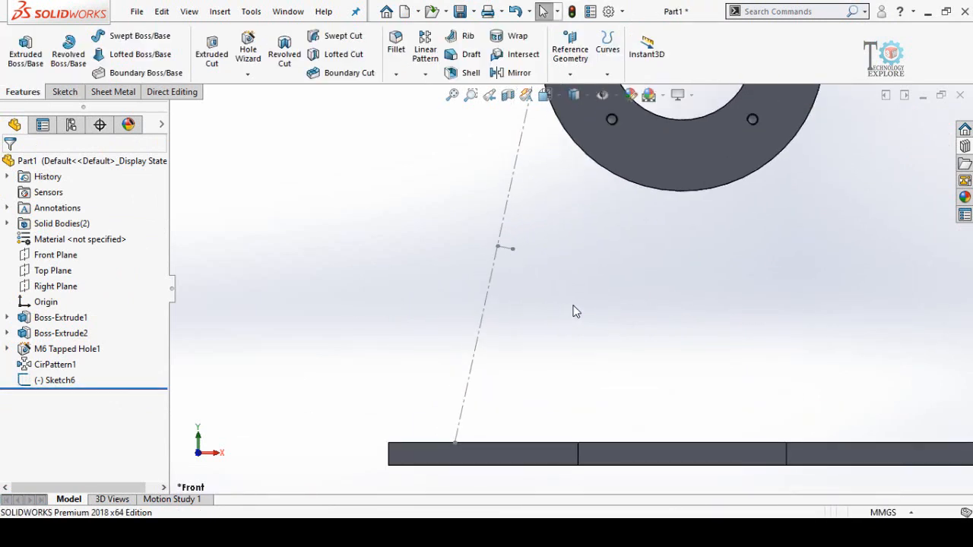
pyautogui.click(575, 60)
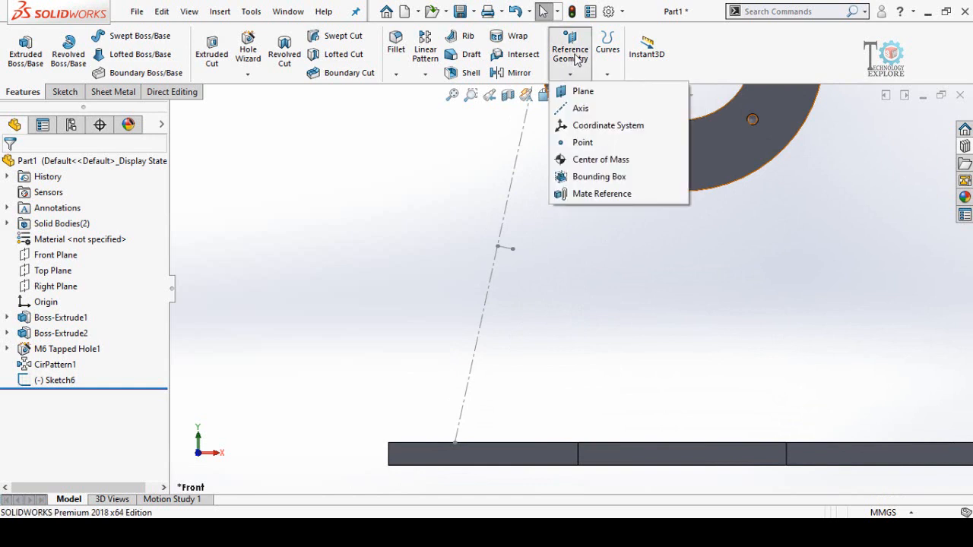
pyautogui.click(582, 92)
pyautogui.scroll(-3, 558, 251)
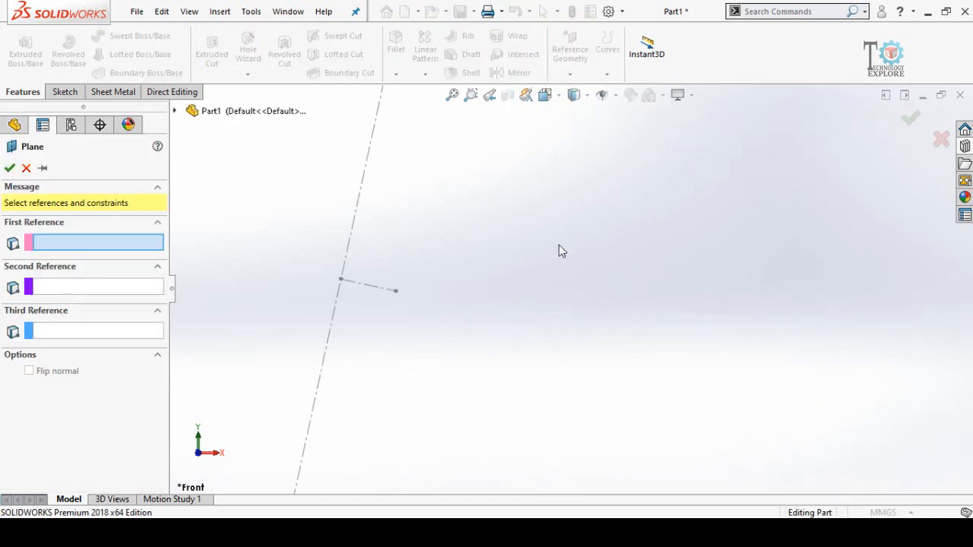
pyautogui.click(358, 290)
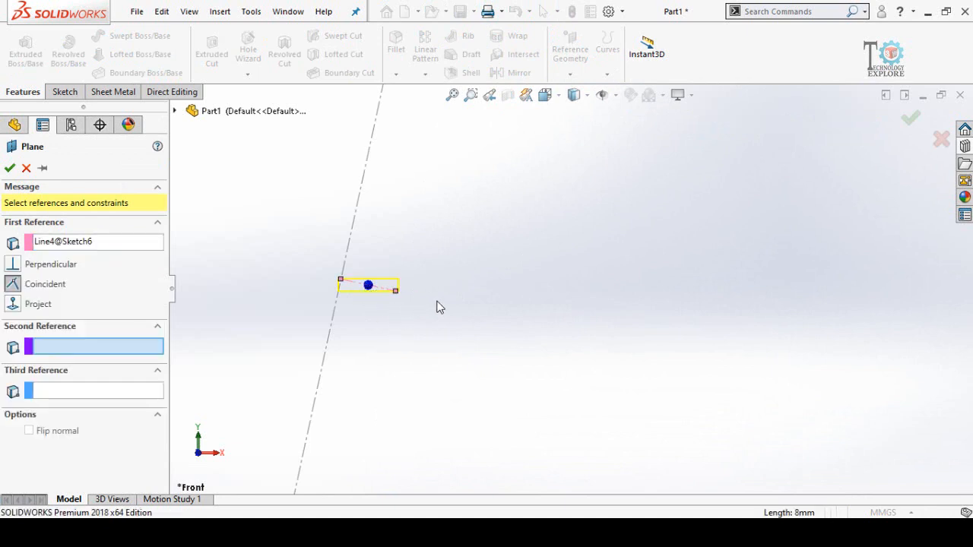
pyautogui.scroll(-3, 414, 307)
pyautogui.moveTo(393, 298); pyautogui.dragTo(437, 271, button='middle')
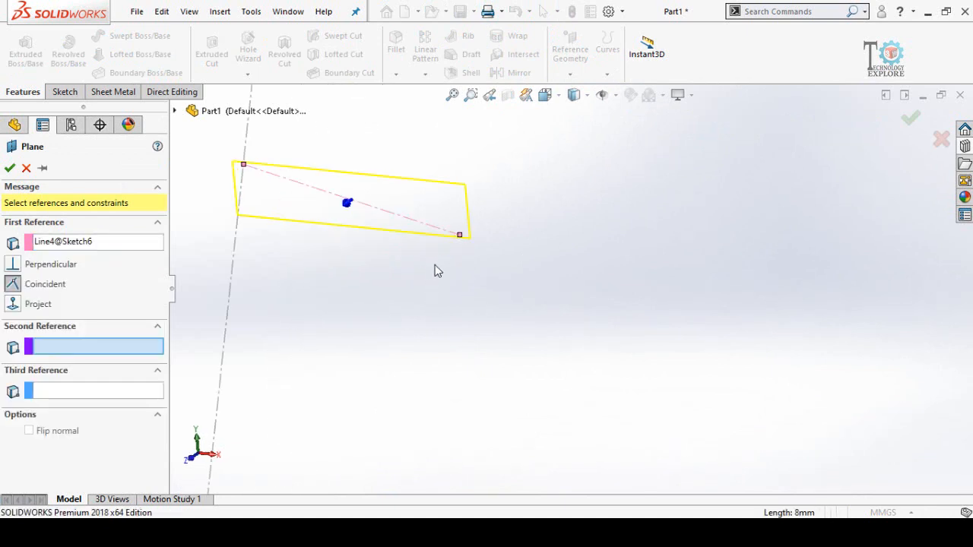
pyautogui.click(459, 237)
pyautogui.scroll(4, 502, 334)
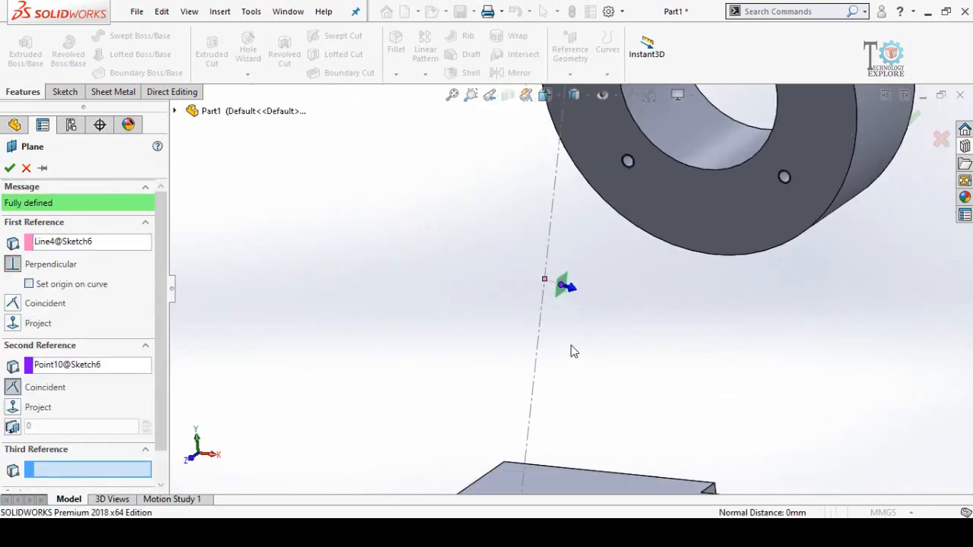
pyautogui.moveTo(561, 380); pyautogui.dragTo(642, 405, button='middle')
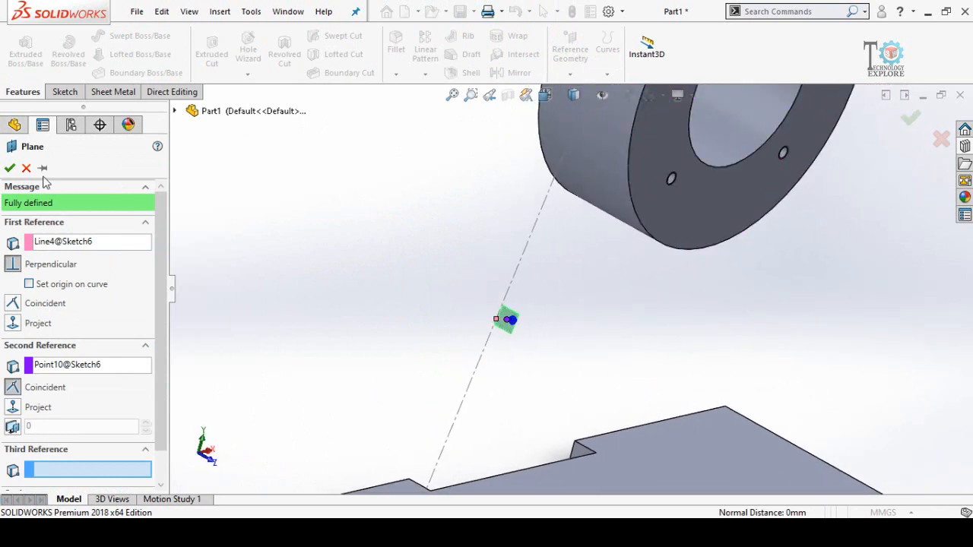
pyautogui.click(9, 168)
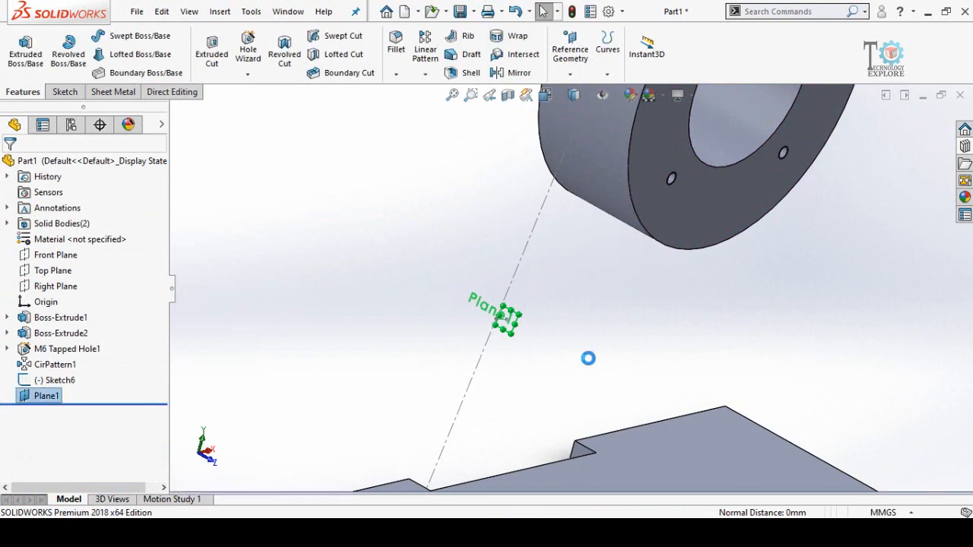
# - On the new reference plane, sketch a closed tapered leg profile about 37 mm wide at the base, 19 mm at the ring and 183 mm tall
pyautogui.scroll(-3, 501, 341)
pyautogui.click(480, 335)
pyautogui.click(407, 296)
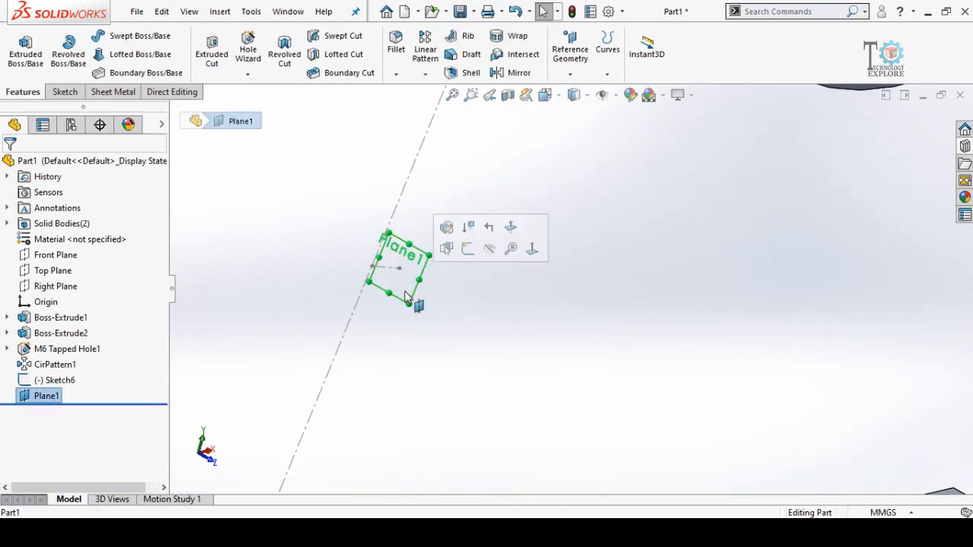
pyautogui.click(465, 248)
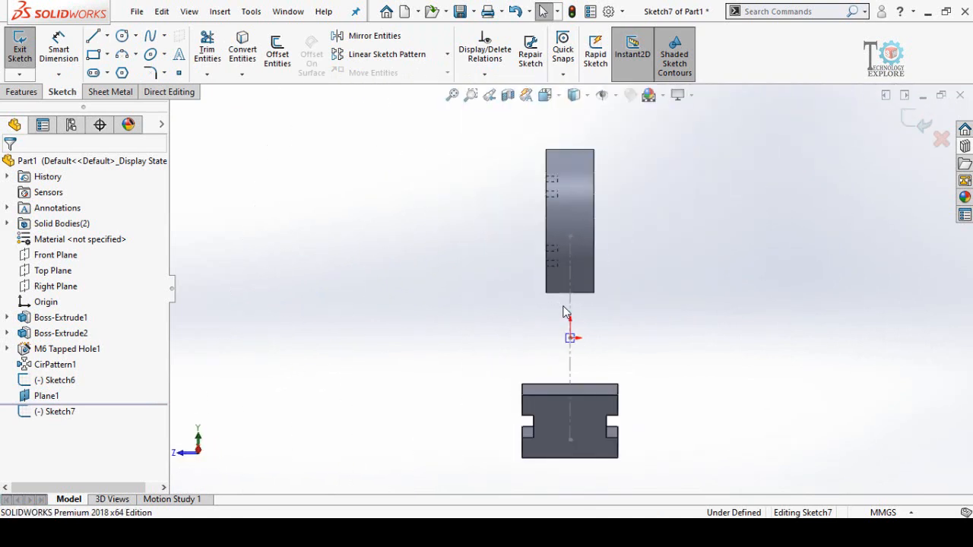
pyautogui.hotkey('ctrl', '8')
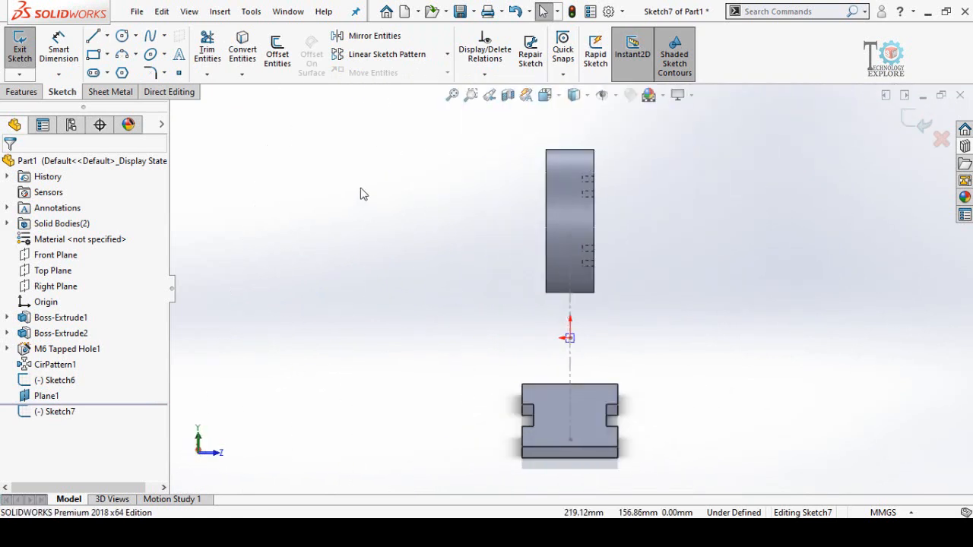
pyautogui.click(92, 38)
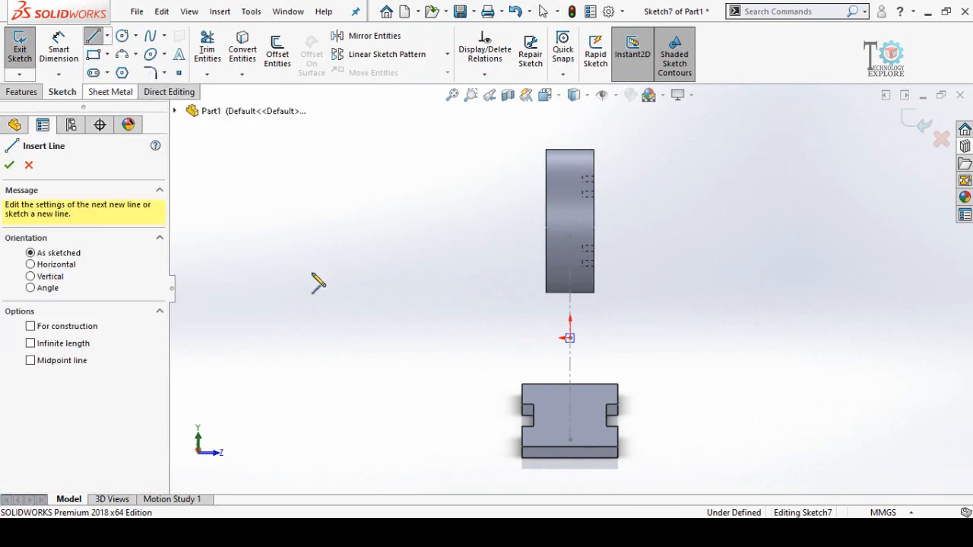
pyautogui.click(552, 432)
pyautogui.click(588, 432)
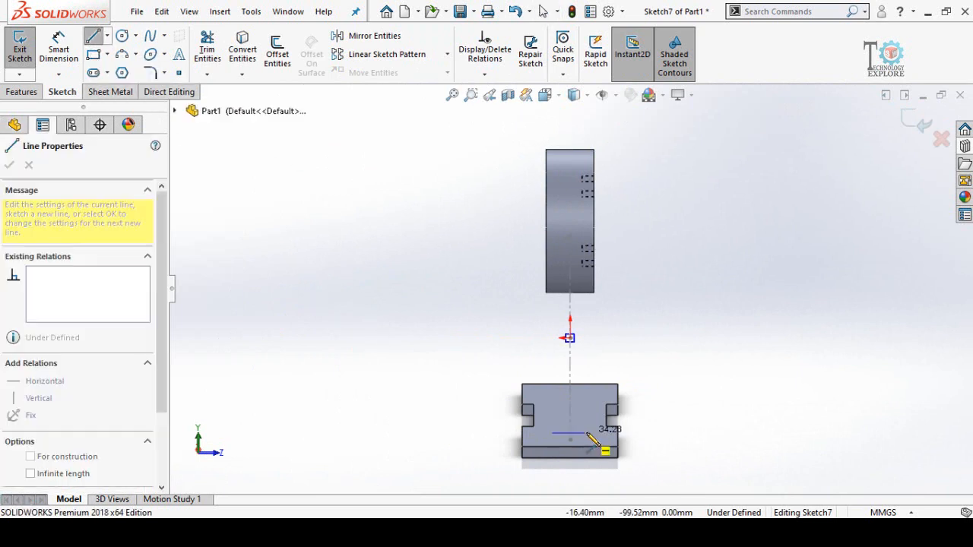
pyautogui.scroll(-3, 579, 260)
pyautogui.click(574, 258)
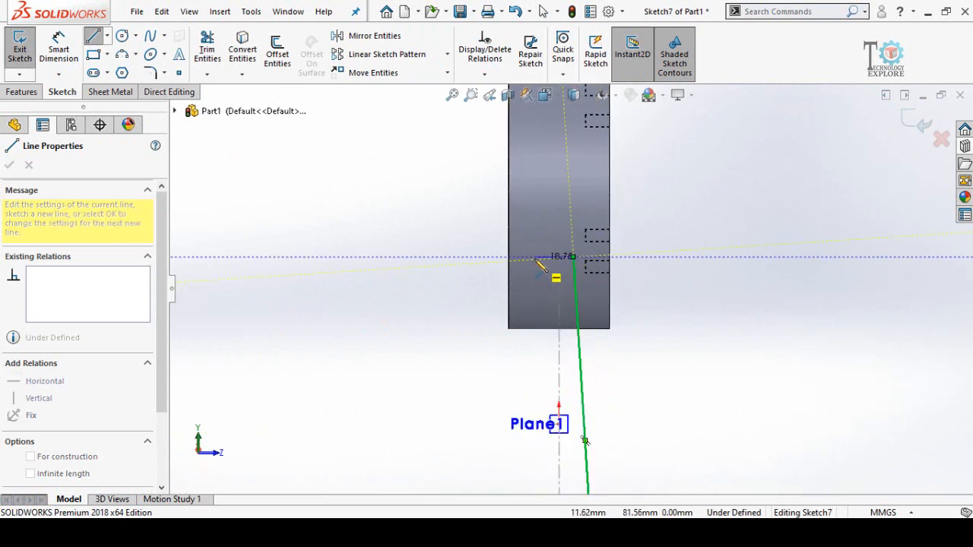
pyautogui.click(533, 259)
pyautogui.scroll(3, 533, 259)
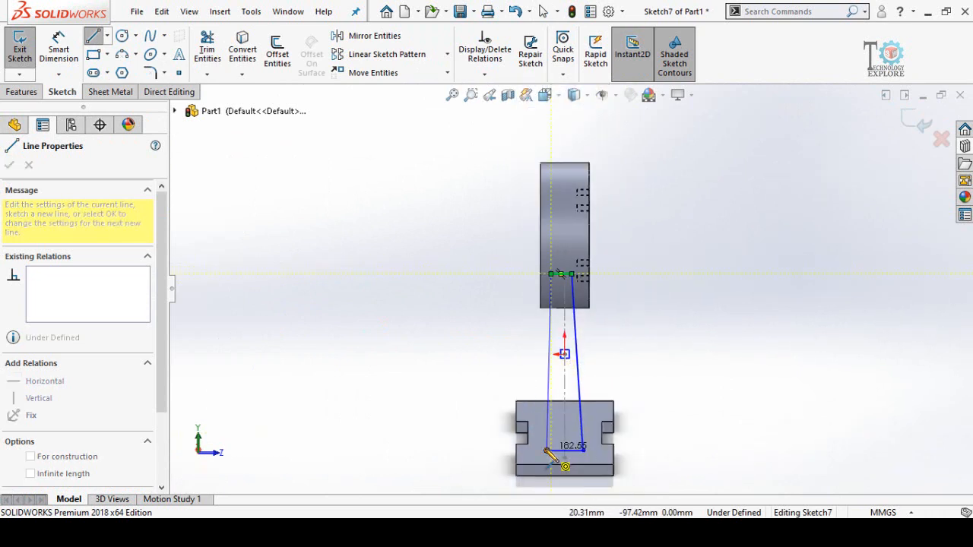
pyautogui.click(548, 450)
pyautogui.scroll(-3, 633, 351)
pyautogui.press('Escape')
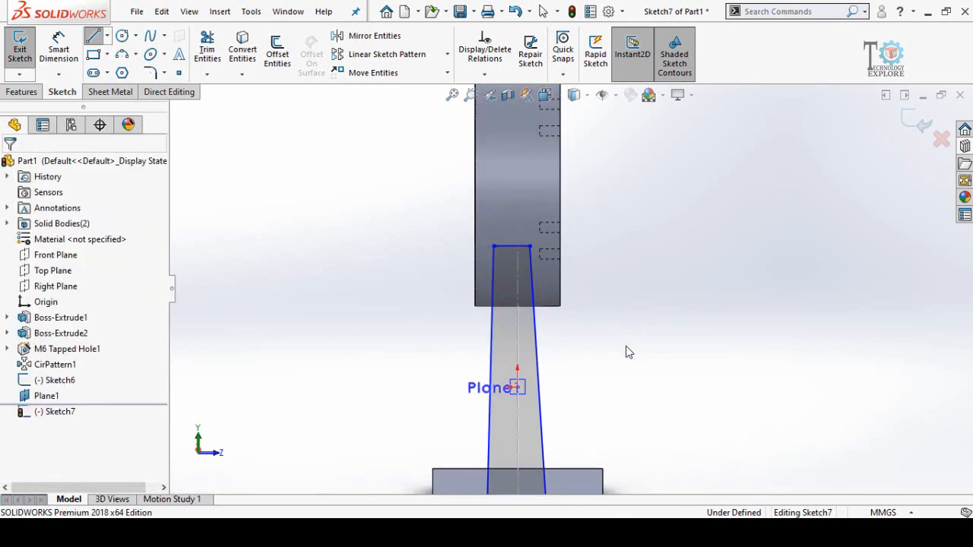
# - Align the midpoints of the leg profile's lower and upper edges vertically with the sketch origin
pyautogui.scroll(2, 588, 402)
pyautogui.scroll(-2, 543, 473)
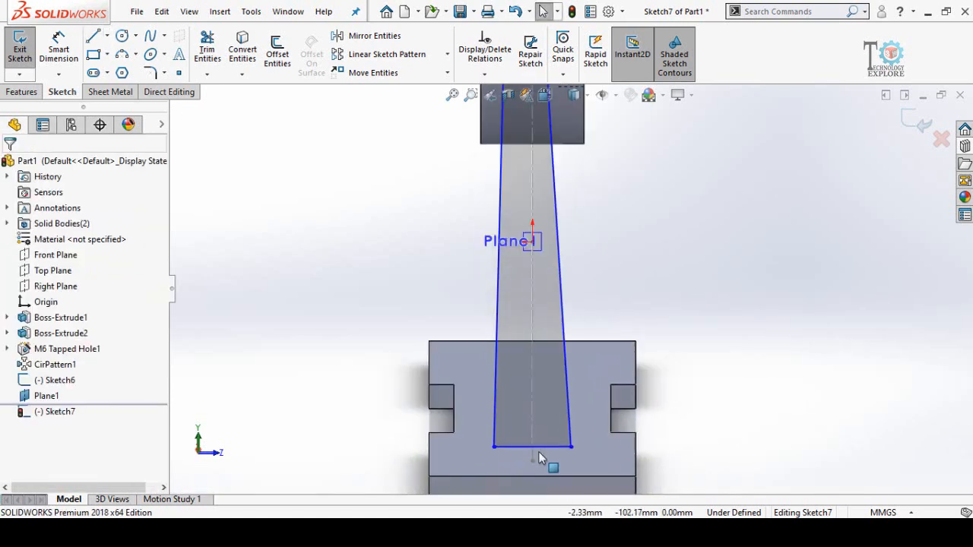
pyautogui.click(533, 446)
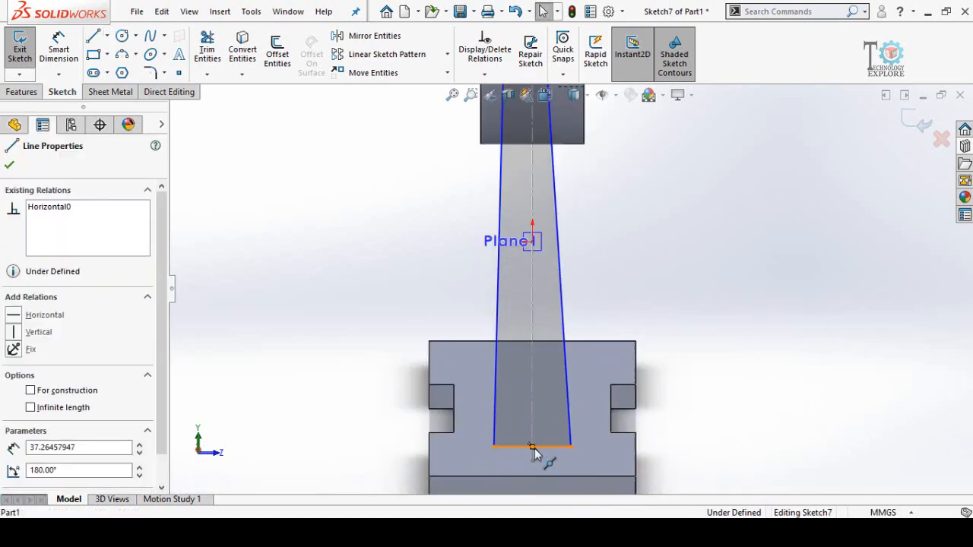
pyautogui.moveTo(534, 448); pyautogui.dragTo(533, 447)
pyautogui.scroll(-4, 562, 254)
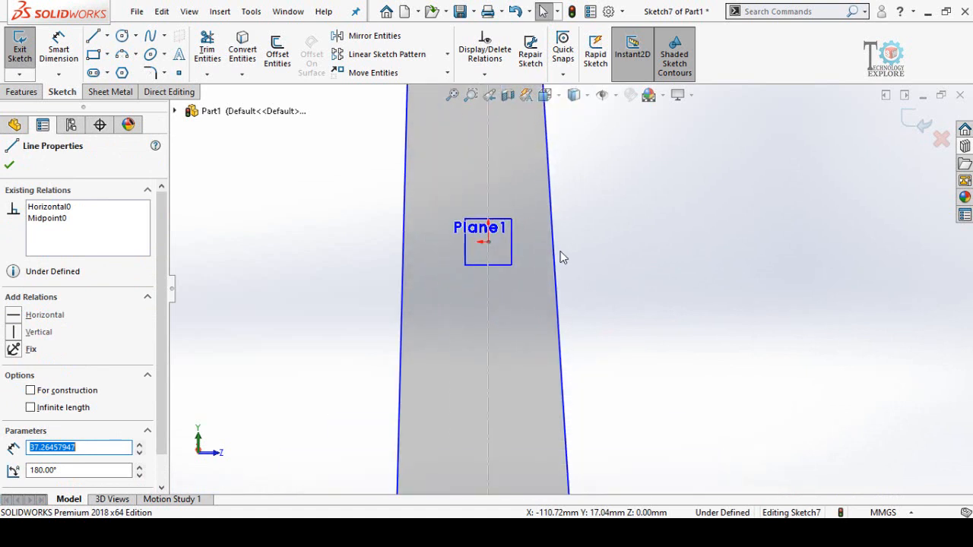
pyautogui.keyDown('ctrl'); pyautogui.click(487, 241); pyautogui.keyUp('ctrl')
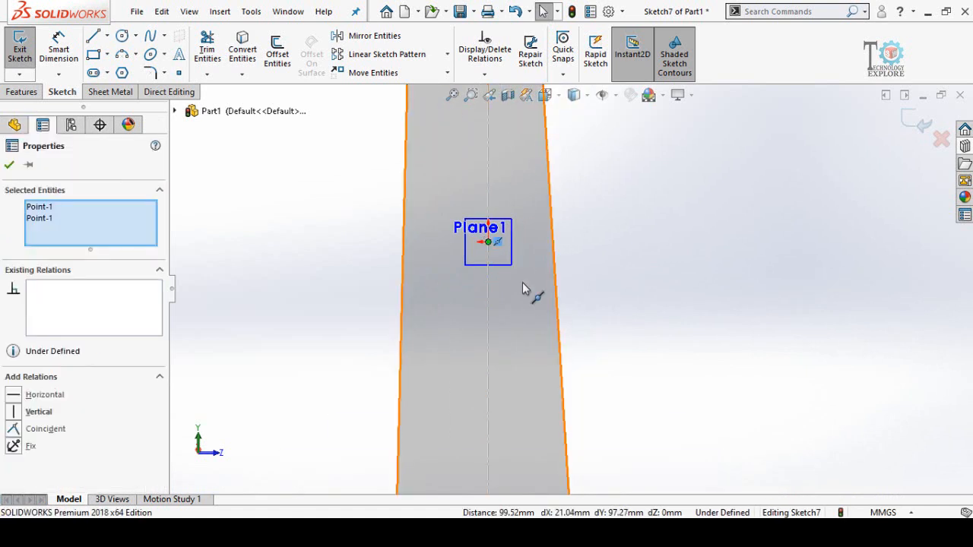
pyautogui.scroll(5, 533, 292)
pyautogui.scroll(-5, 554, 179)
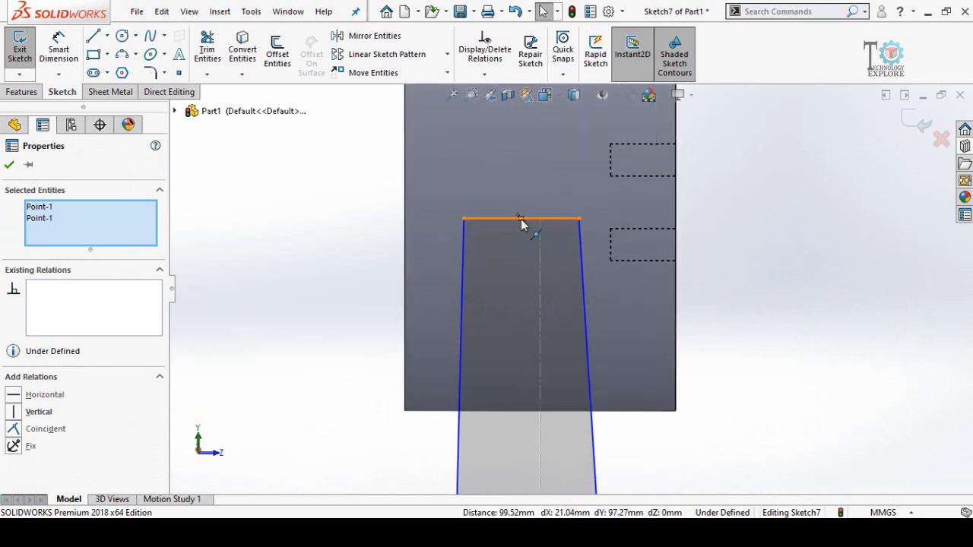
pyautogui.keyDown('ctrl'); pyautogui.click(521, 220); pyautogui.keyUp('ctrl')
pyautogui.click(584, 156)
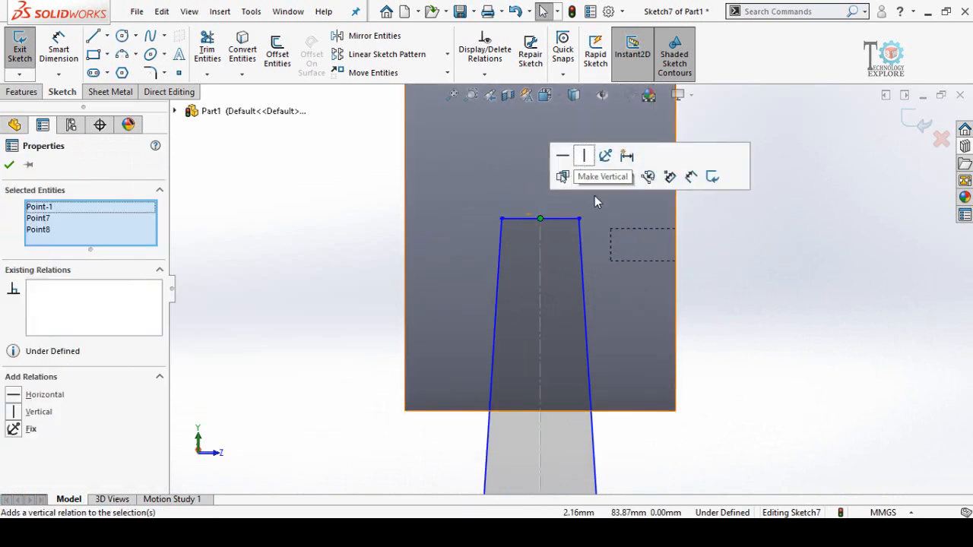
pyautogui.scroll(5, 626, 327)
pyautogui.press('Escape')
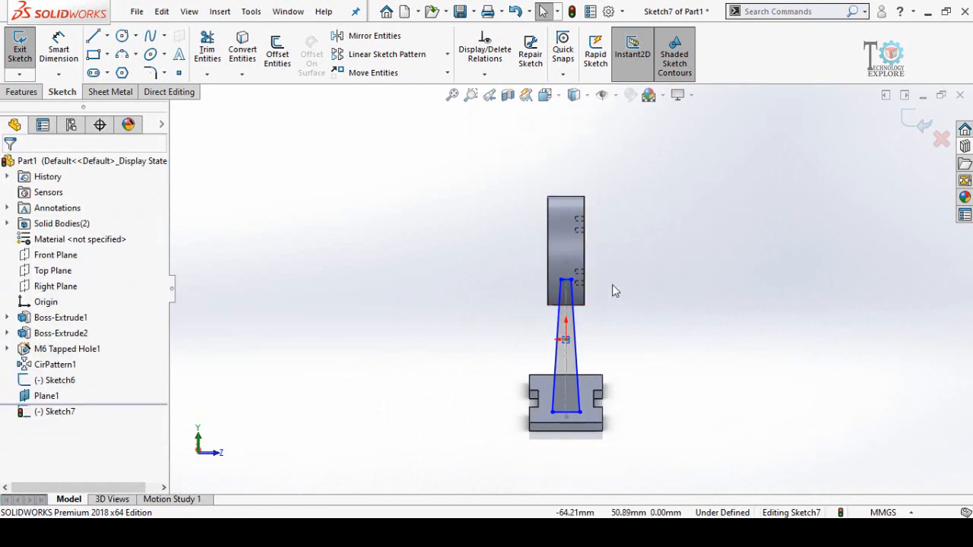
# - Add a centerline from the midpoint of the ring's side edge to the profile's nearest upper corner and make it horizontal
pyautogui.click(106, 35)
pyautogui.click(128, 71)
pyautogui.scroll(-3, 532, 261)
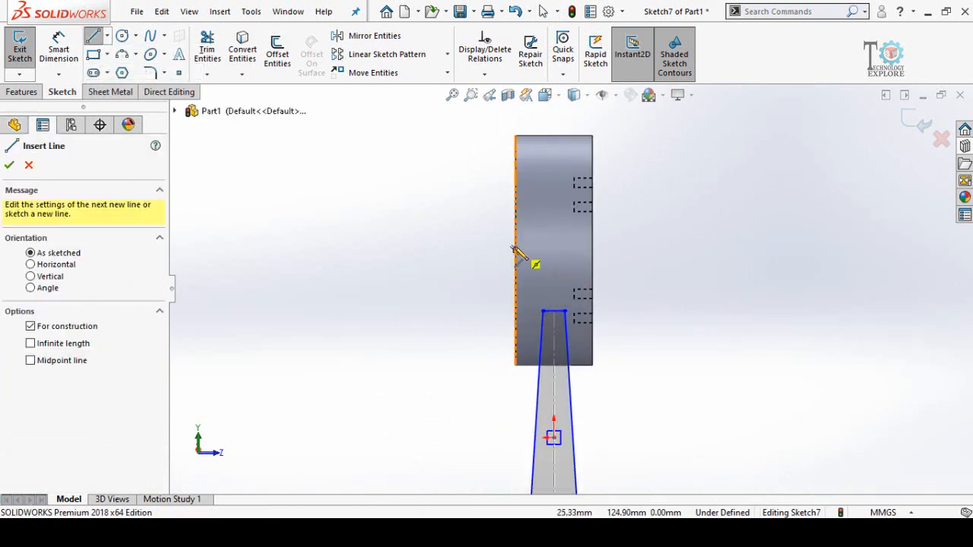
pyautogui.click(516, 252)
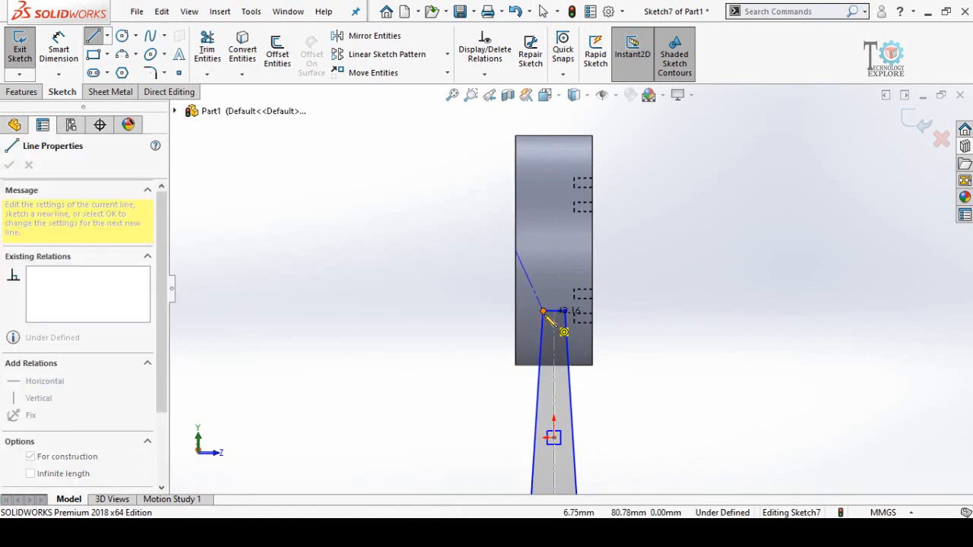
pyautogui.click(542, 312)
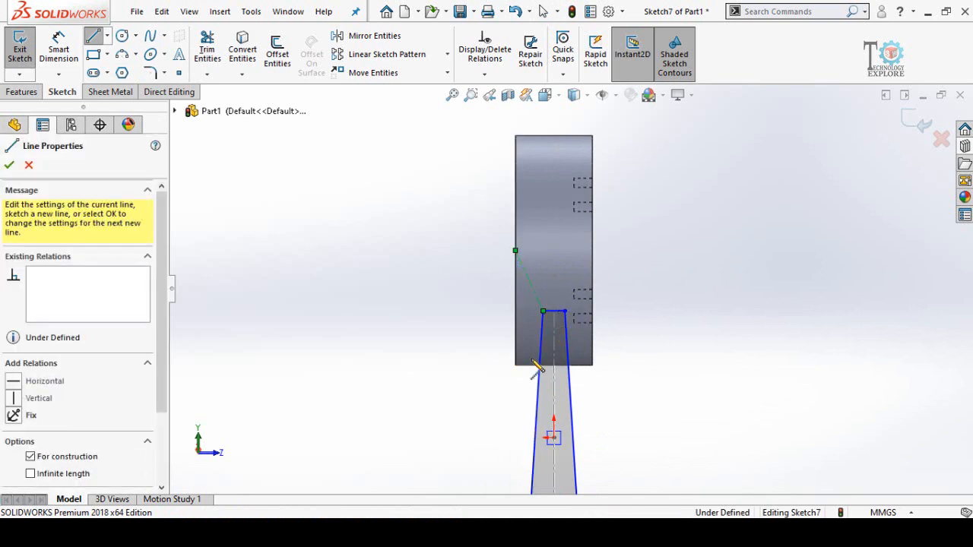
pyautogui.press('Escape')
pyautogui.click(537, 299)
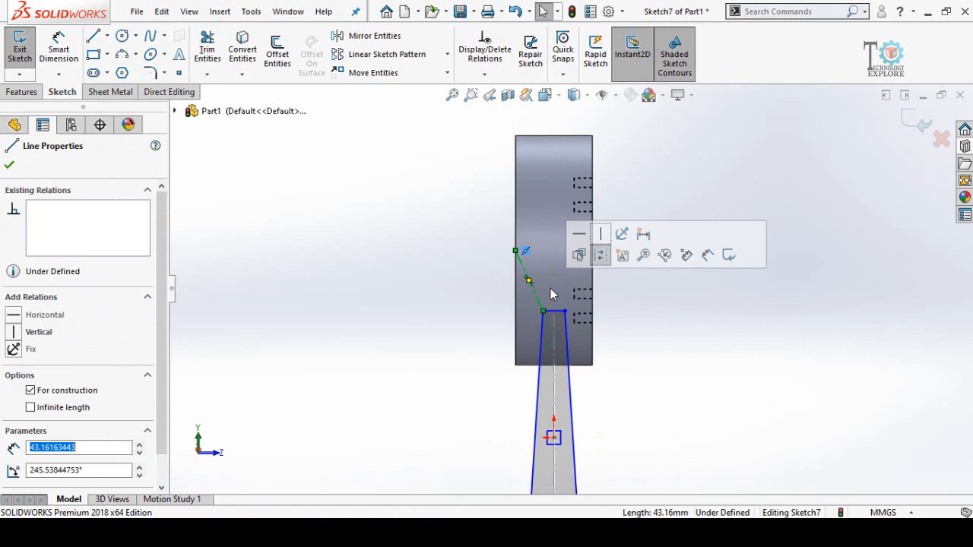
pyautogui.click(585, 240)
pyautogui.click(719, 369)
pyautogui.press('f')
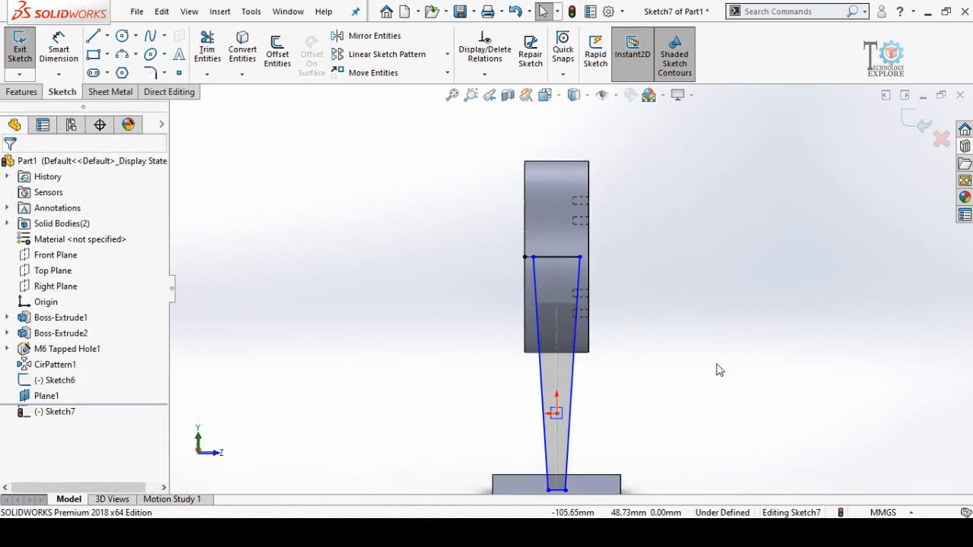
# - Dimension the leg profile's upper edge to 36 mm
pyautogui.scroll(2, 658, 381)
pyautogui.scroll(-4, 610, 371)
pyautogui.scroll(2, 591, 385)
pyautogui.moveTo(593, 380); pyautogui.dragTo(656, 232, button='right')
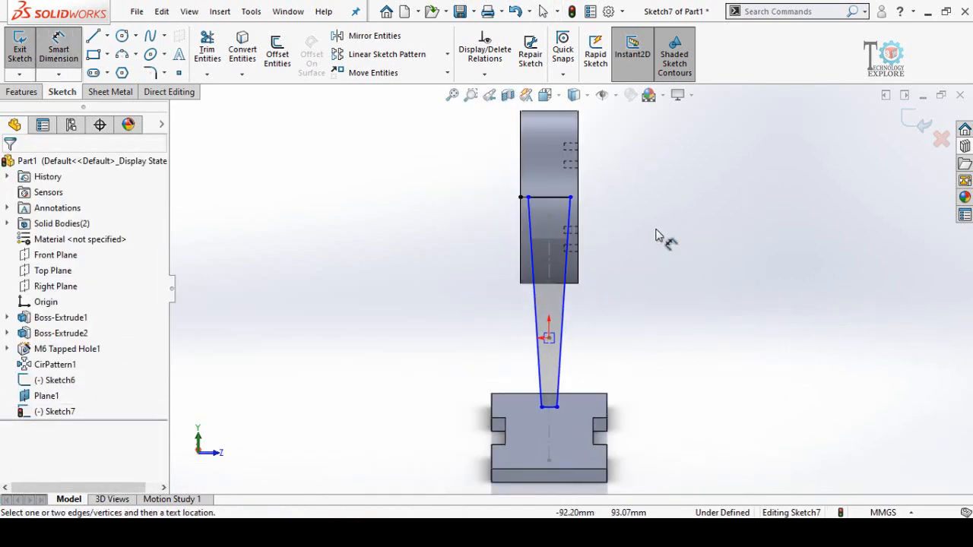
pyautogui.click(555, 198)
pyautogui.click(465, 169)
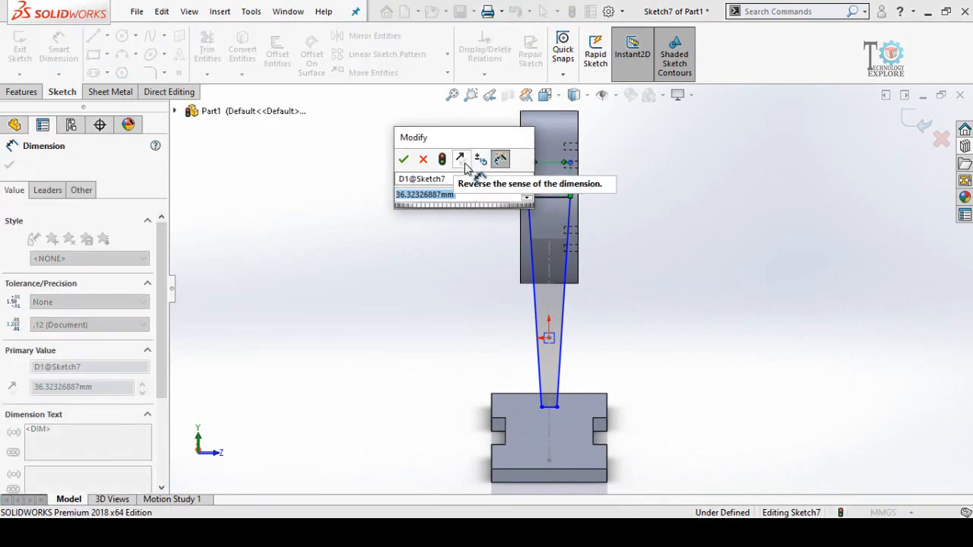
pyautogui.write('36')
pyautogui.press('Return')
pyautogui.press('Escape')
# - Dimension the leg profile's lower edge to 65 mm
pyautogui.scroll(-3, 563, 348)
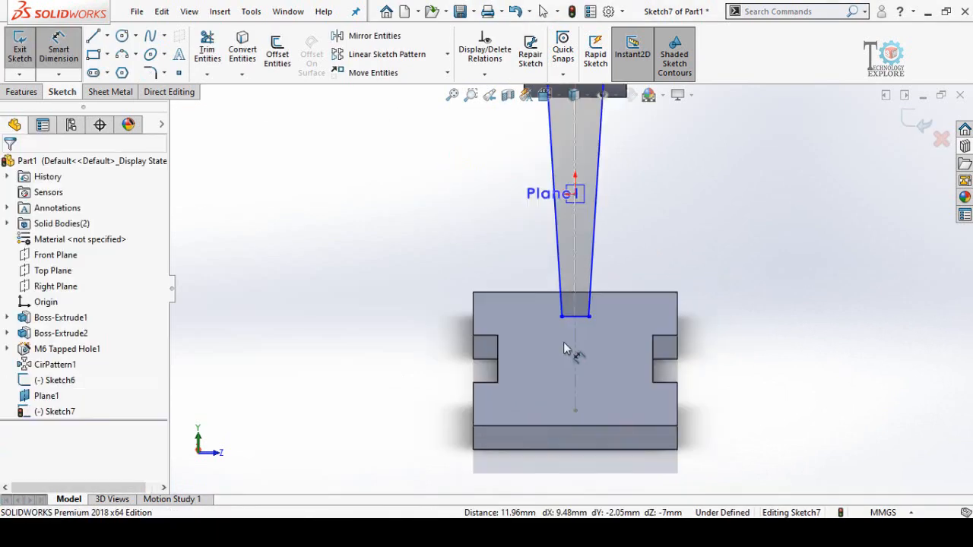
pyautogui.click(551, 329)
pyautogui.click(393, 348)
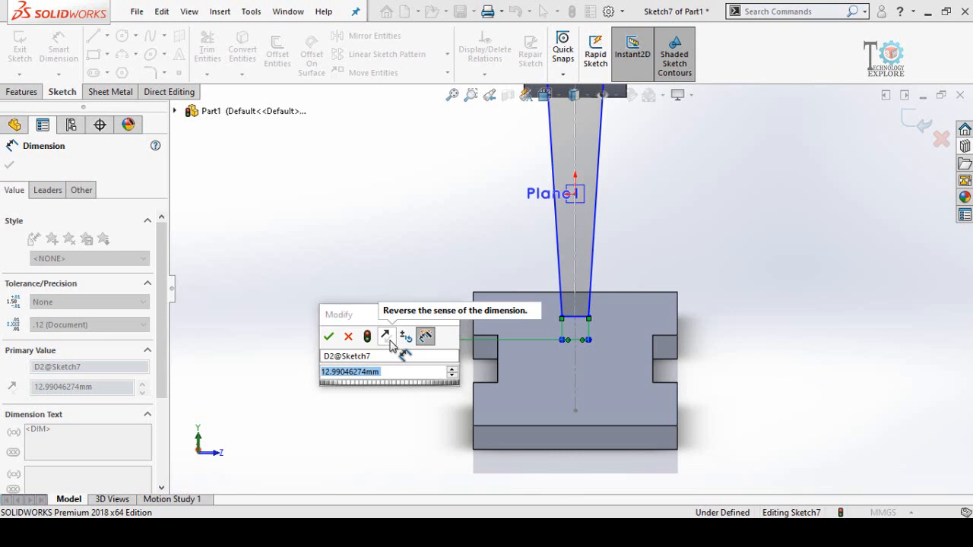
pyautogui.write('65')
pyautogui.press('Return')
pyautogui.scroll(2, 390, 346)
pyautogui.press('Escape')
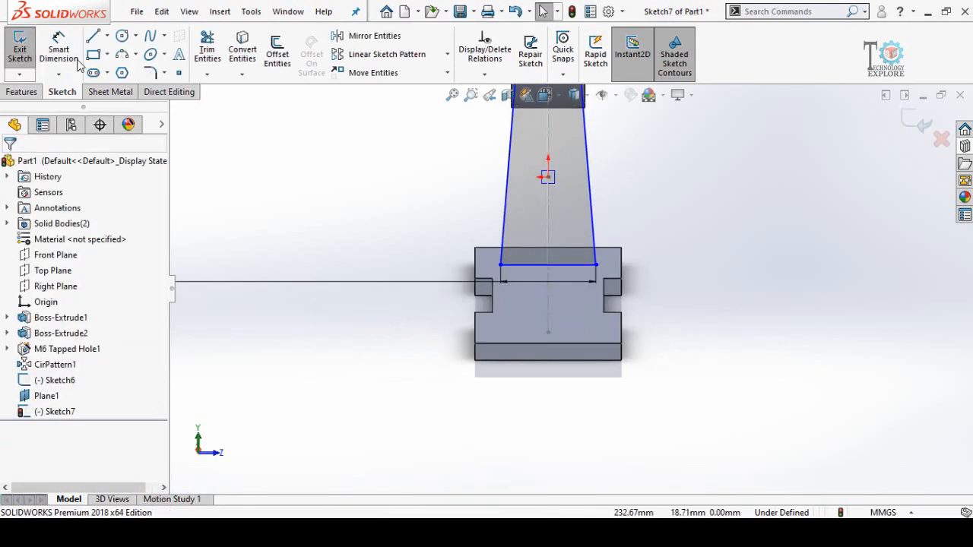
# - Draw a centerline from the leg profile's lower-left corner to the lower end of the slanted guide line
pyautogui.click(107, 36)
pyautogui.click(115, 74)
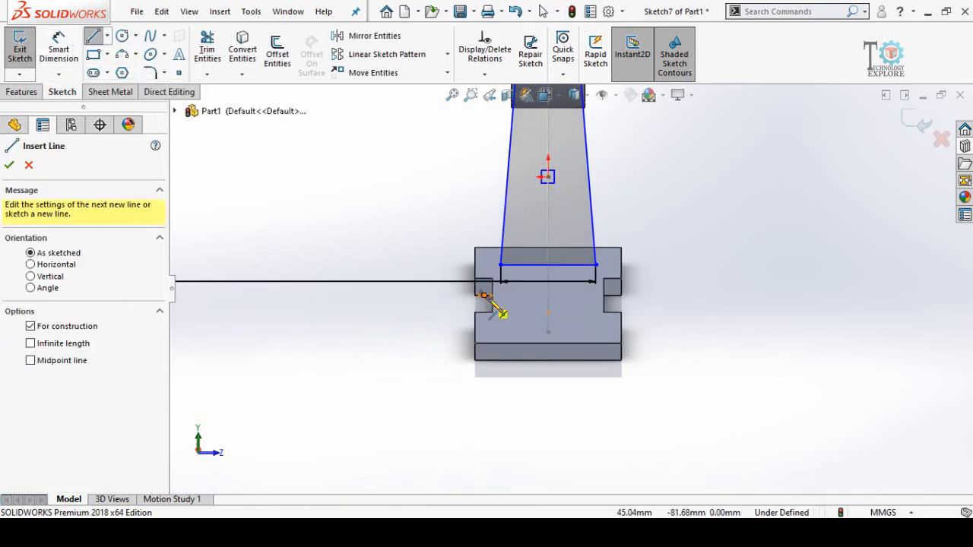
pyautogui.scroll(-3, 577, 312)
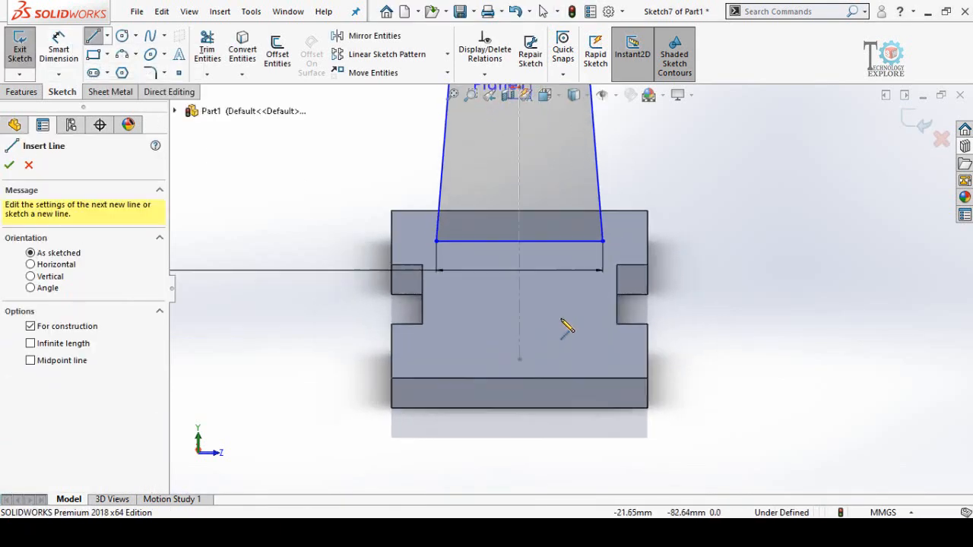
pyautogui.click(436, 242)
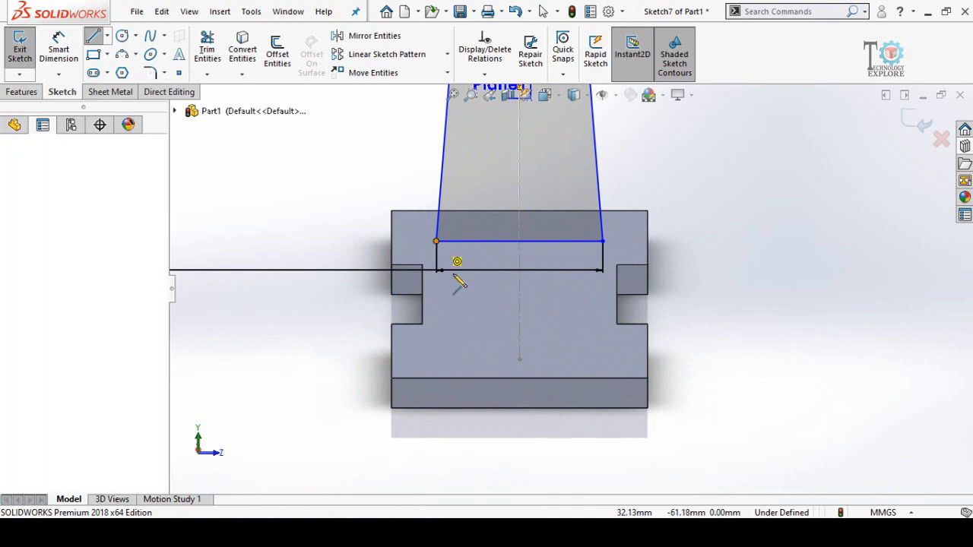
pyautogui.click(520, 359)
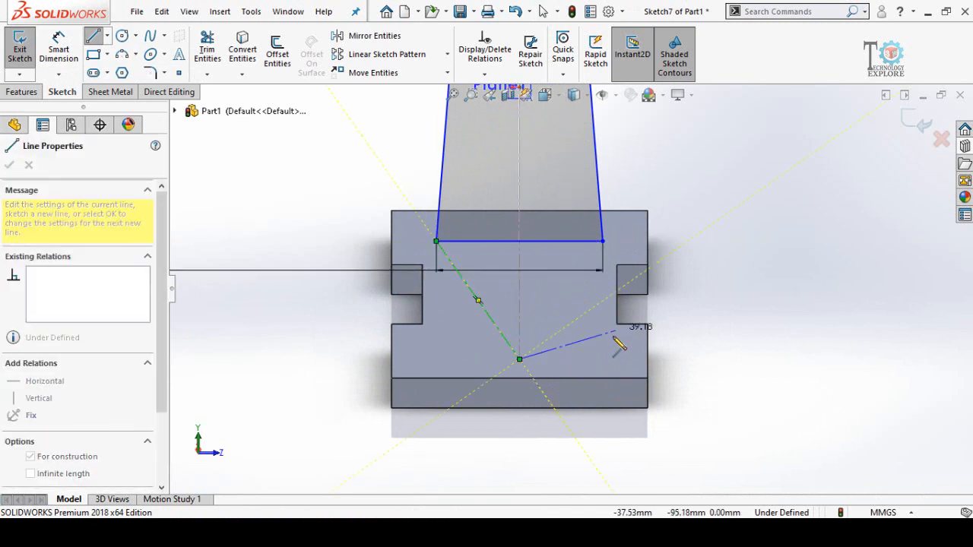
pyautogui.press('Escape')
pyautogui.press('Escape')
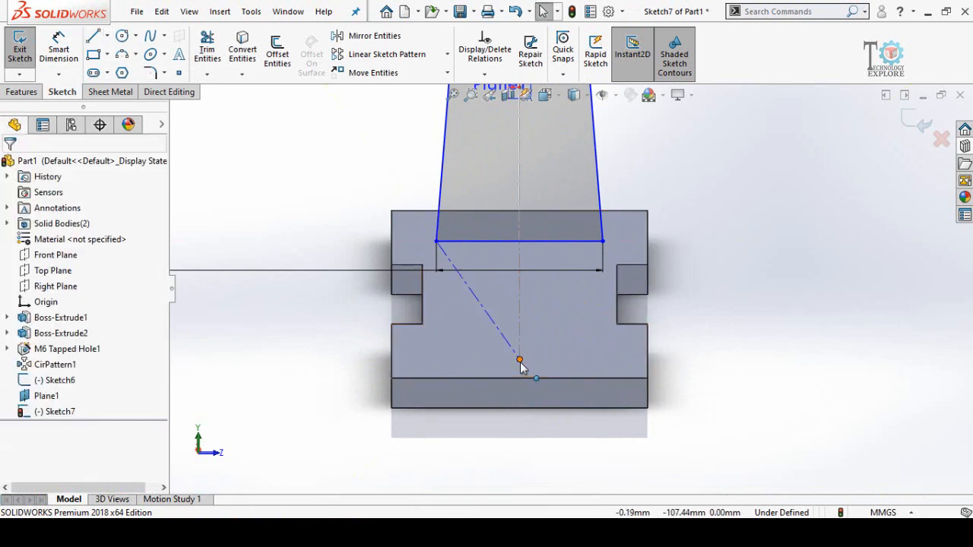
# - Fix the centerline's endpoint at the guide line's lower end and make the centerline horizontal
pyautogui.click(520, 360)
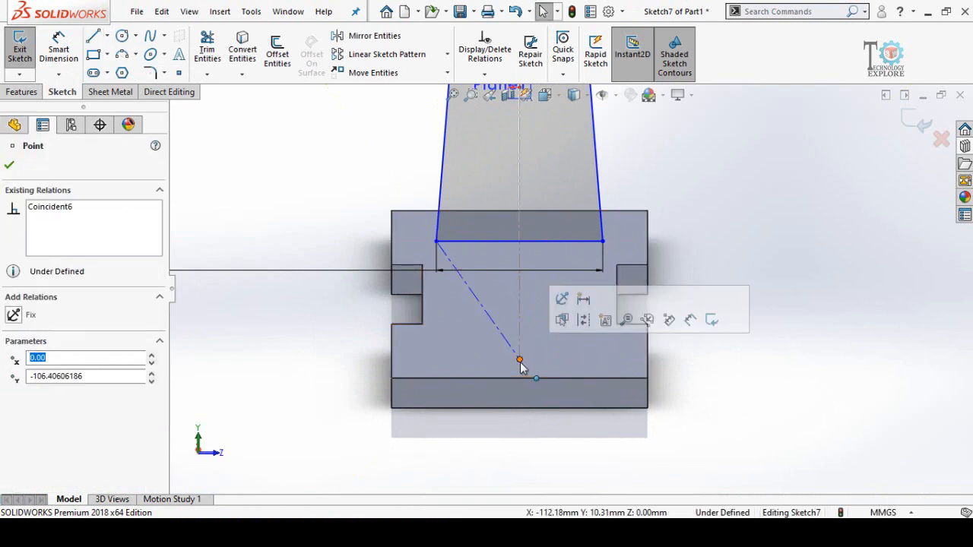
pyautogui.click(562, 300)
pyautogui.press('Escape')
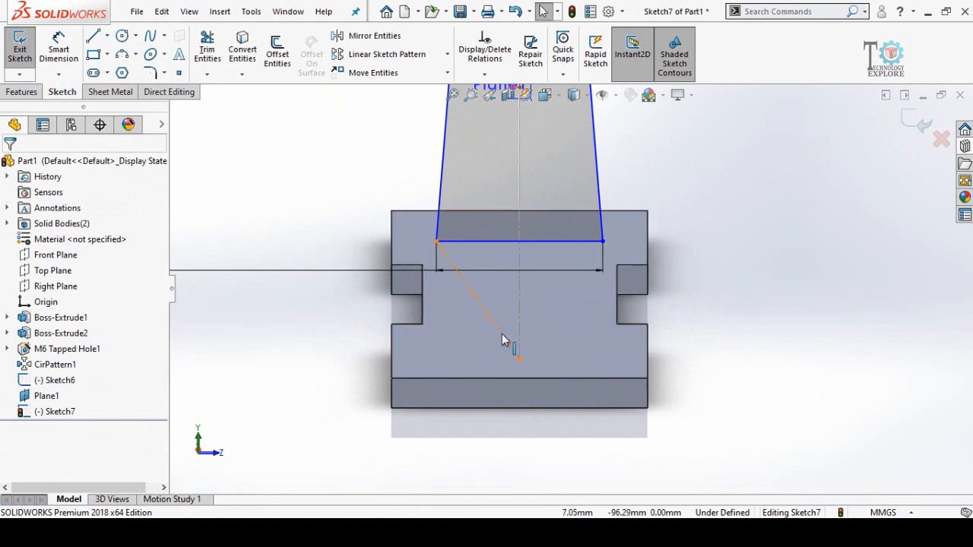
pyautogui.click(501, 334)
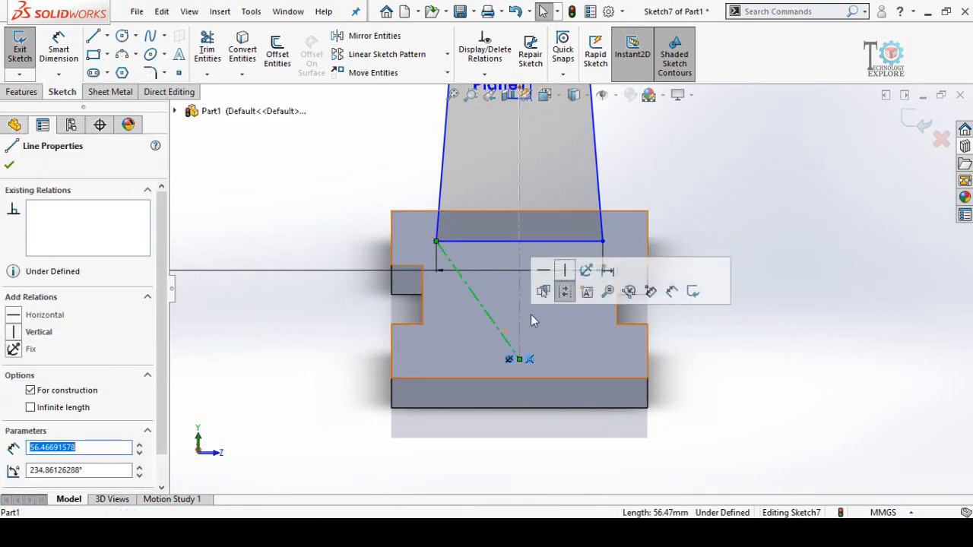
pyautogui.click(546, 276)
pyautogui.press('Escape')
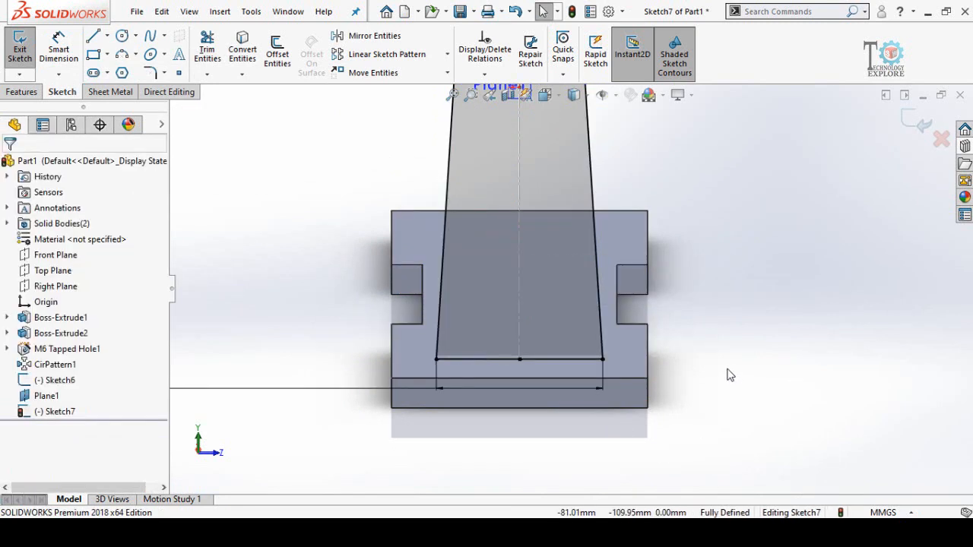
pyautogui.press('f')
pyautogui.scroll(2, 558, 198)
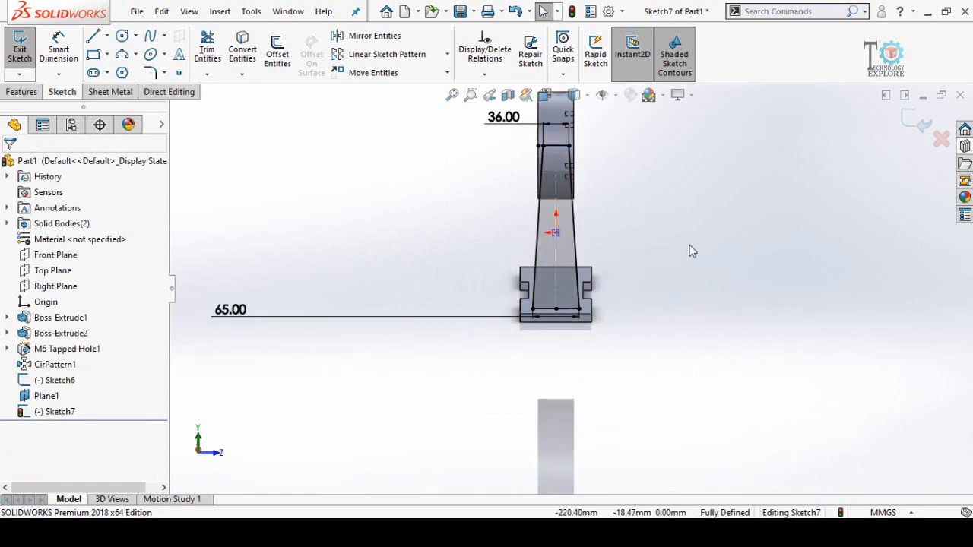
# - Extrude the leg profile 8 mm blind in the reversed direction, merged with the existing bodies
pyautogui.click(21, 92)
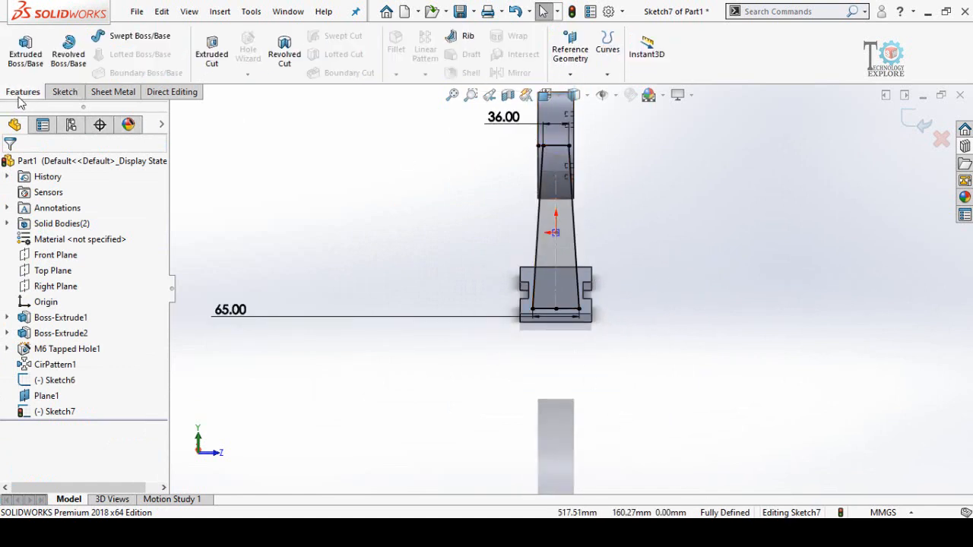
pyautogui.click(25, 55)
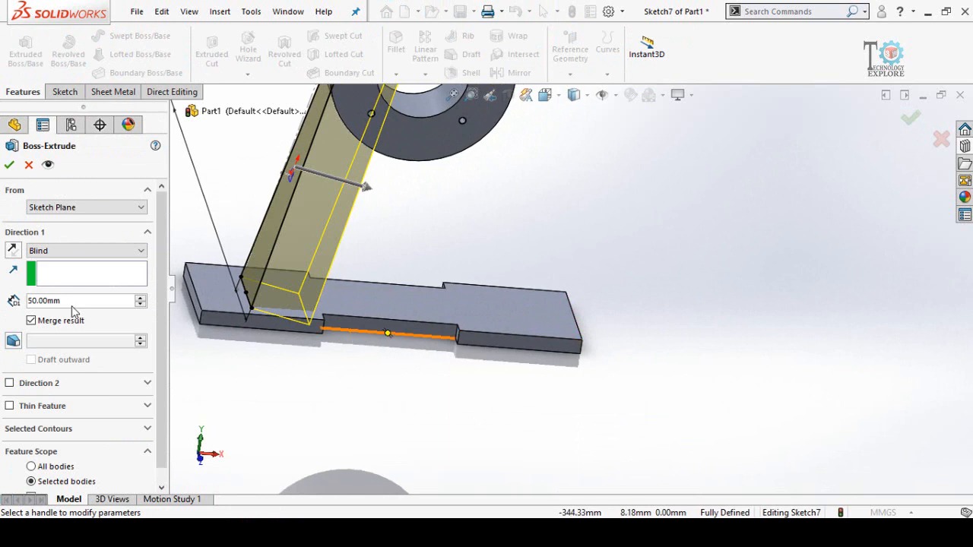
pyautogui.write('8')
pyautogui.press('Return')
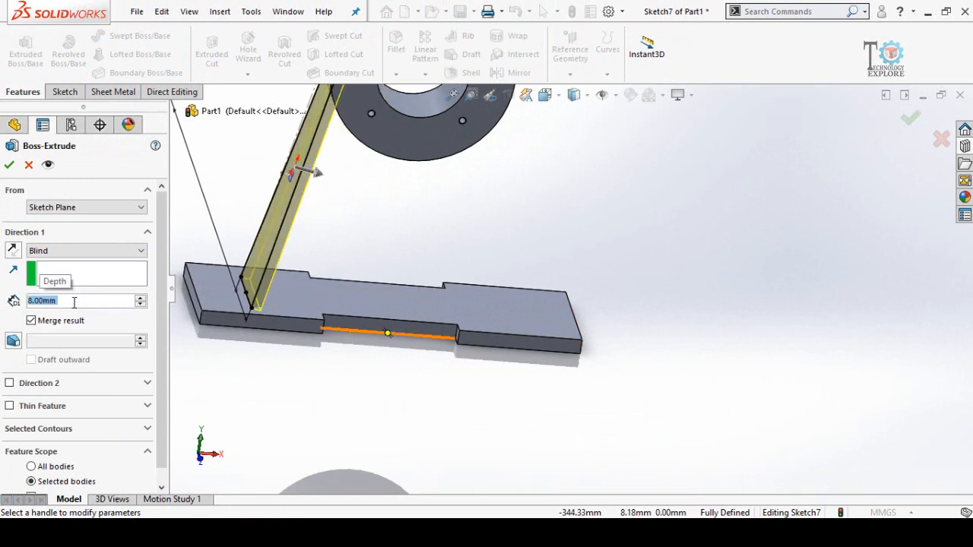
pyautogui.scroll(3, 347, 234)
pyautogui.scroll(-5, 500, 235)
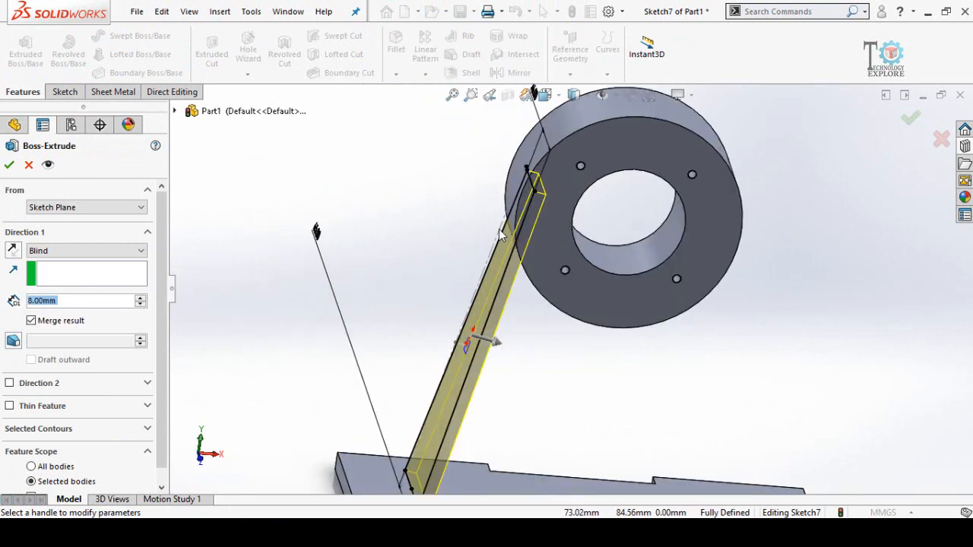
pyautogui.click(12, 252)
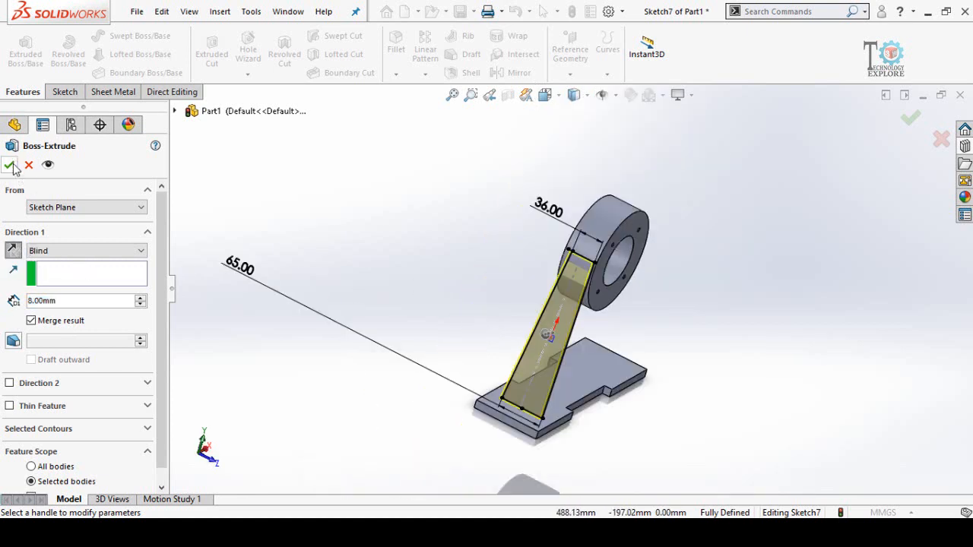
pyautogui.click(10, 165)
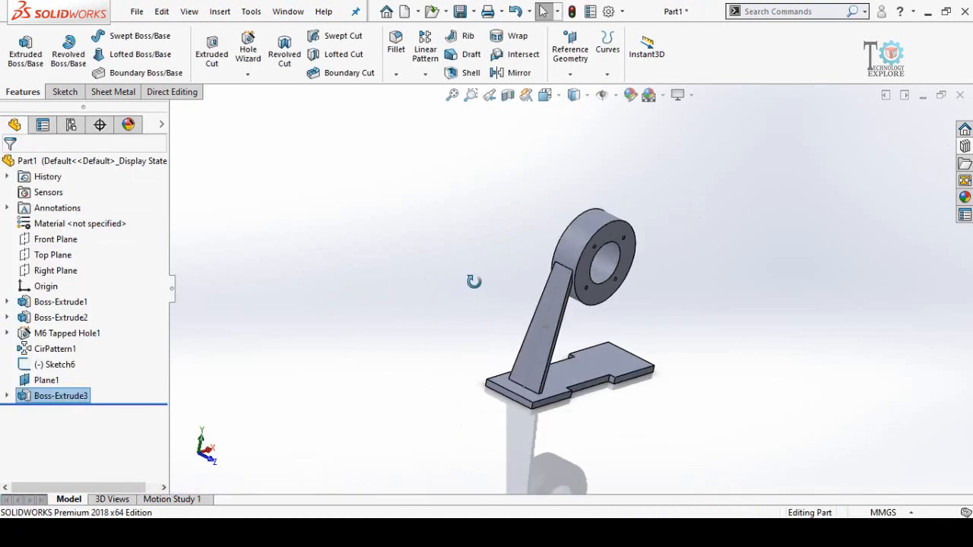
# - Hide the slanted guide-line sketch that runs along the leg's outer face
pyautogui.scroll(-5, 582, 418)
pyautogui.click(445, 293)
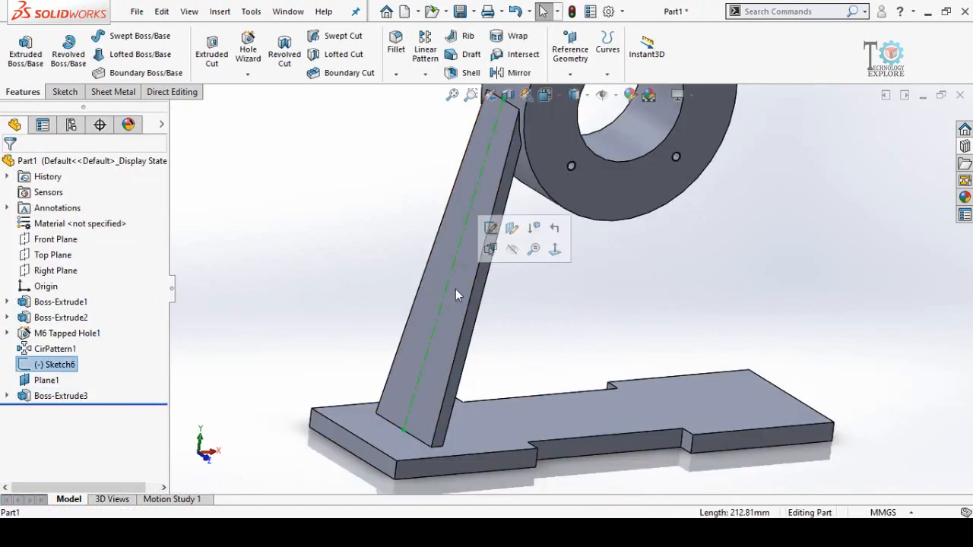
pyautogui.click(512, 248)
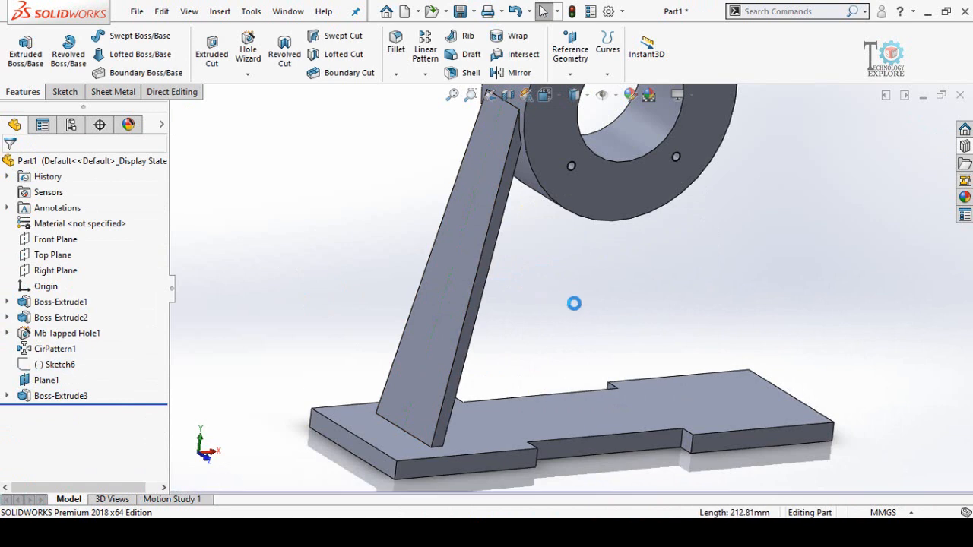
pyautogui.scroll(5, 573, 304)
pyautogui.moveTo(575, 306); pyautogui.dragTo(535, 291, button='middle')
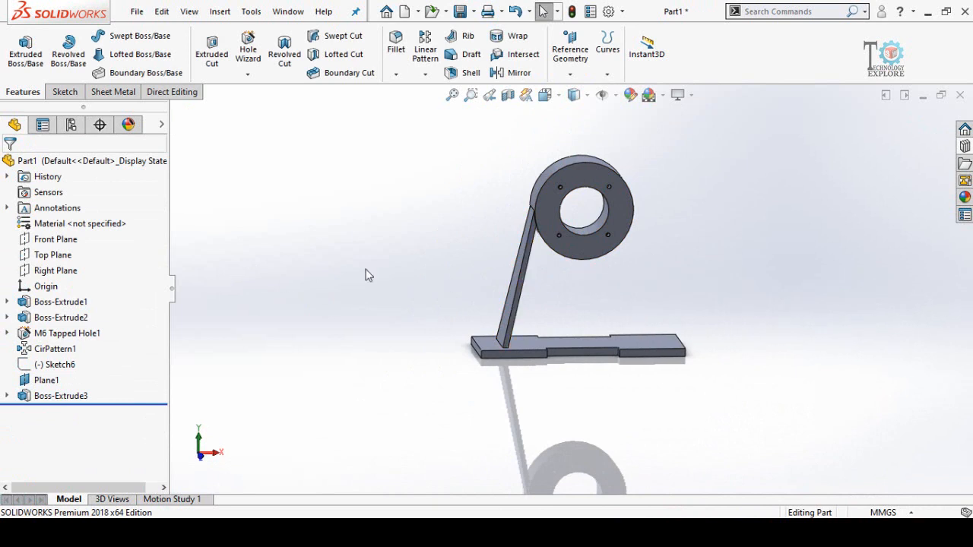
# - Mirror the extruded leg about the Right Plane
pyautogui.click(499, 73)
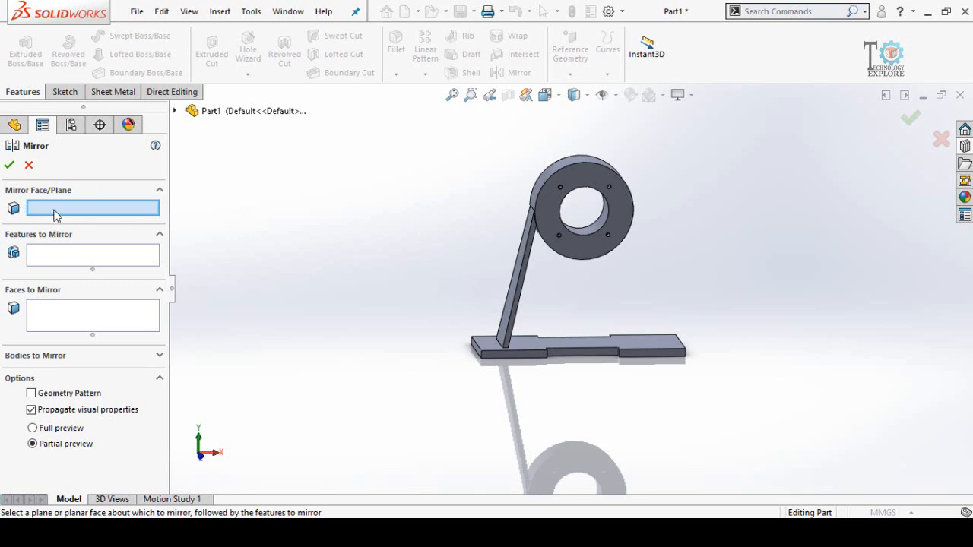
pyautogui.click(175, 112)
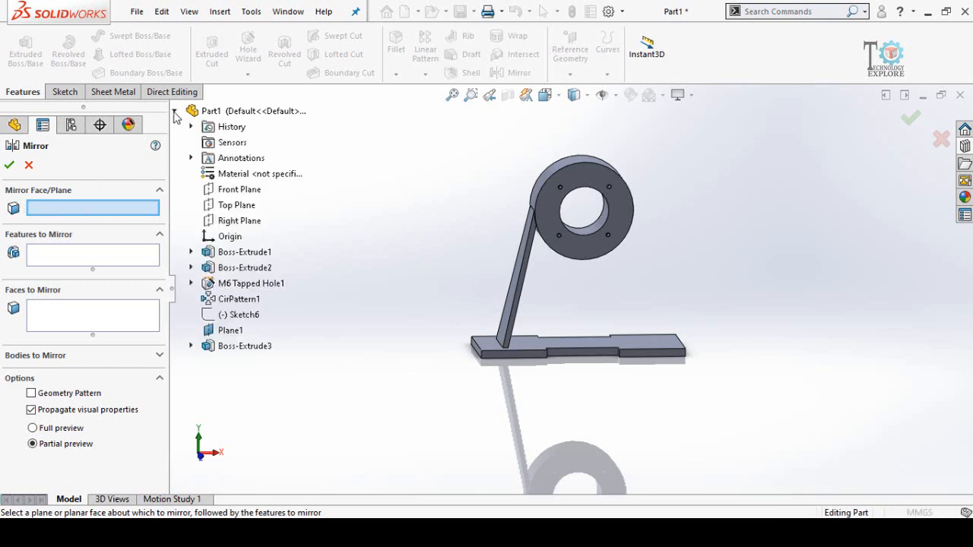
pyautogui.click(222, 222)
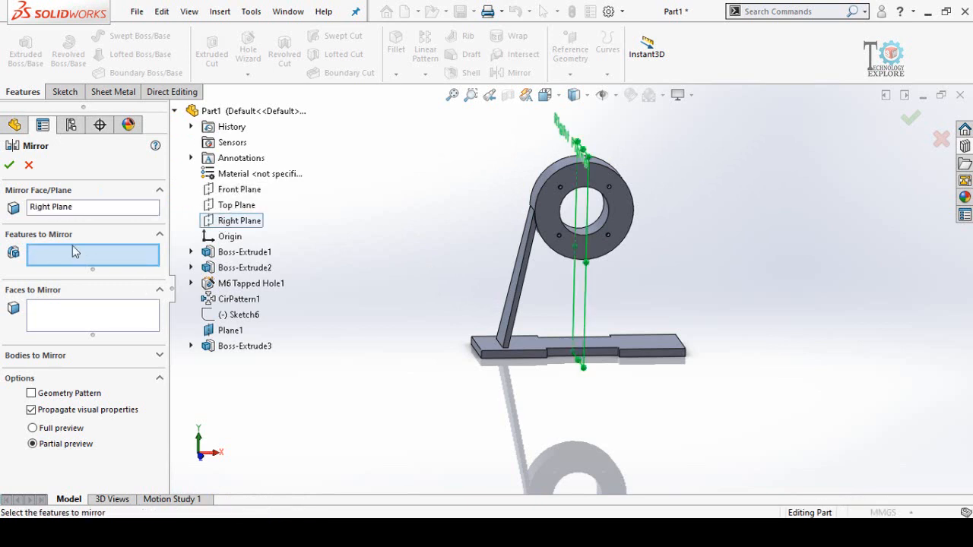
pyautogui.click(512, 299)
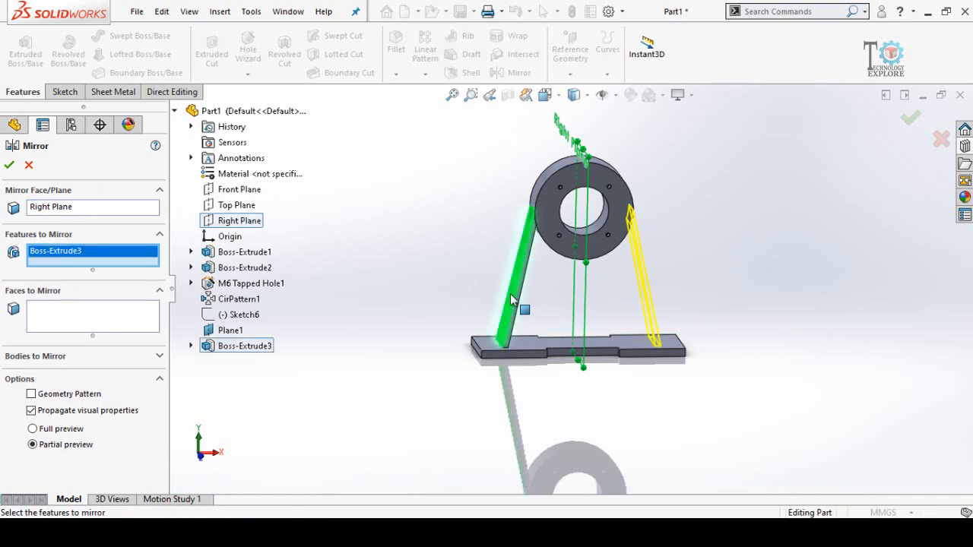
pyautogui.click(9, 166)
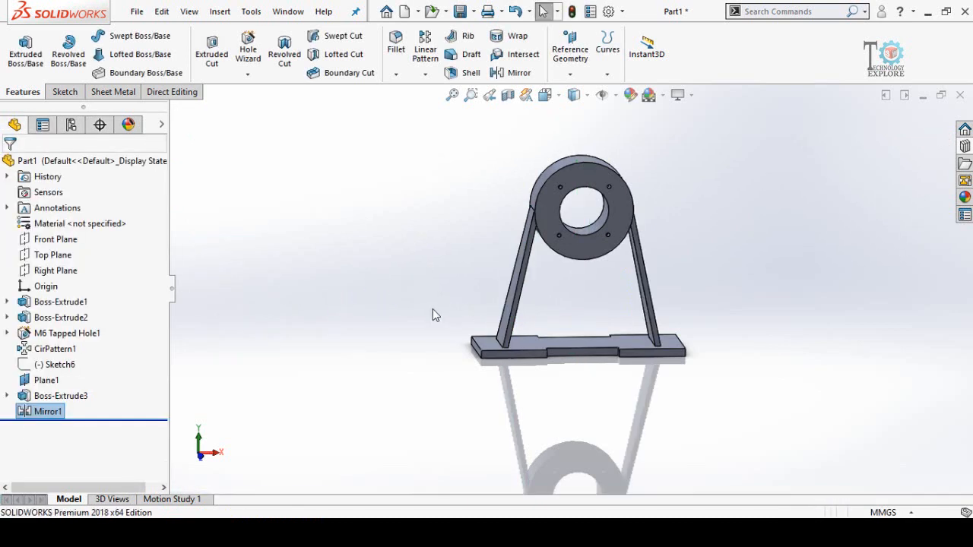
# - Start a sketch on the base plate's top face and draw three sides of a rectangle about 44 mm long across the left leg's foot, open outward
pyautogui.moveTo(438, 313); pyautogui.dragTo(489, 367, button='middle')
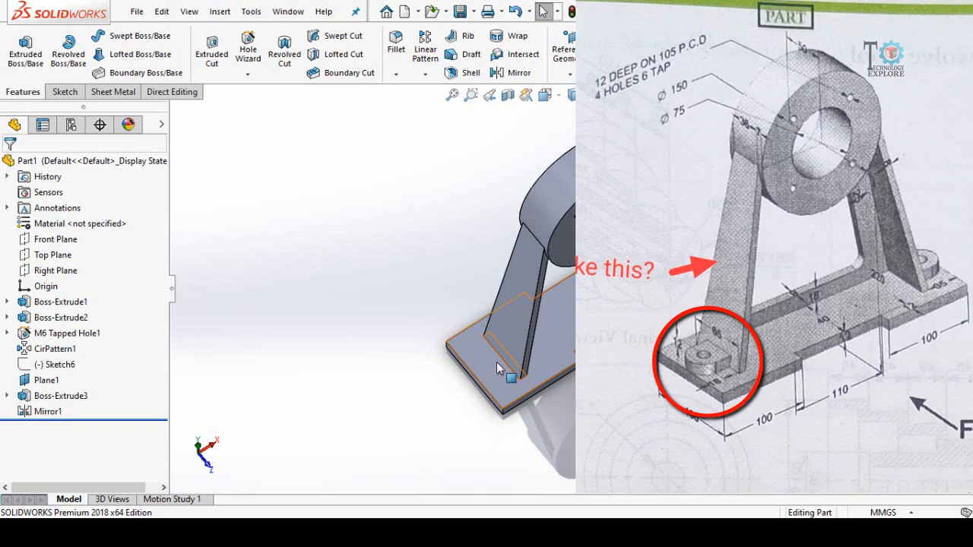
pyautogui.click(489, 370)
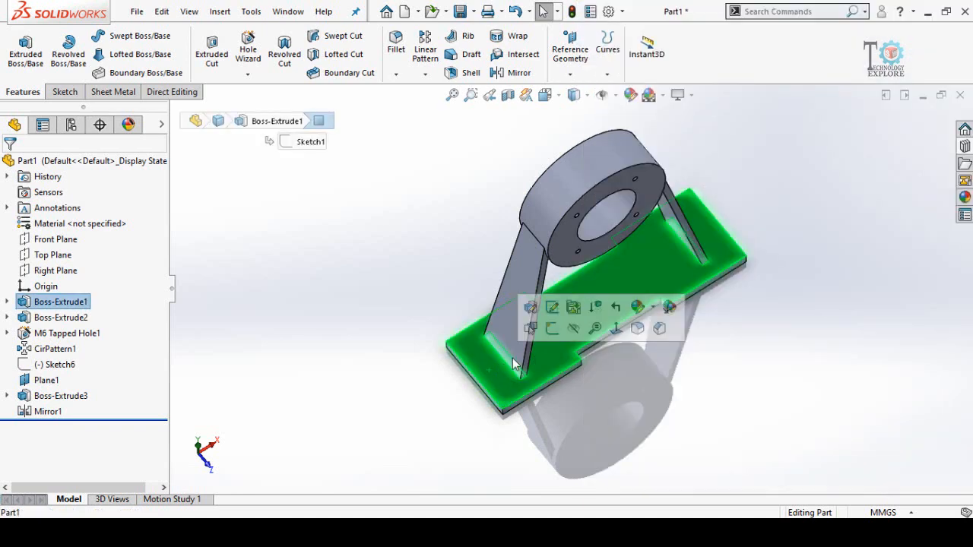
pyautogui.click(552, 328)
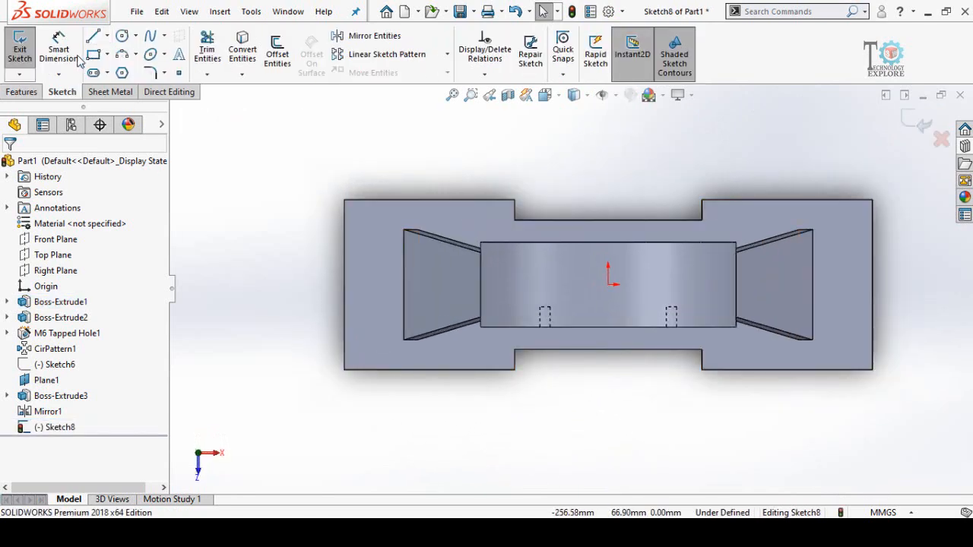
pyautogui.click(92, 36)
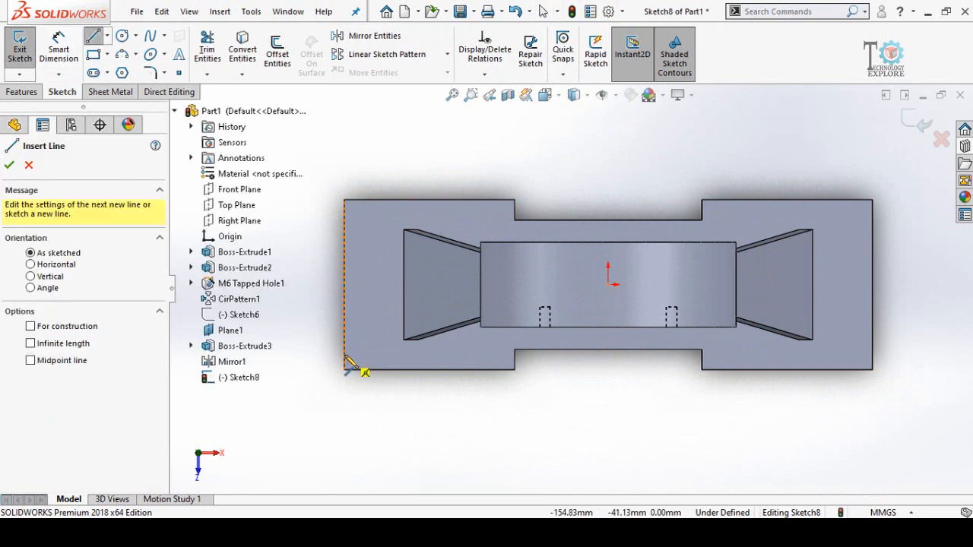
pyautogui.click(357, 326)
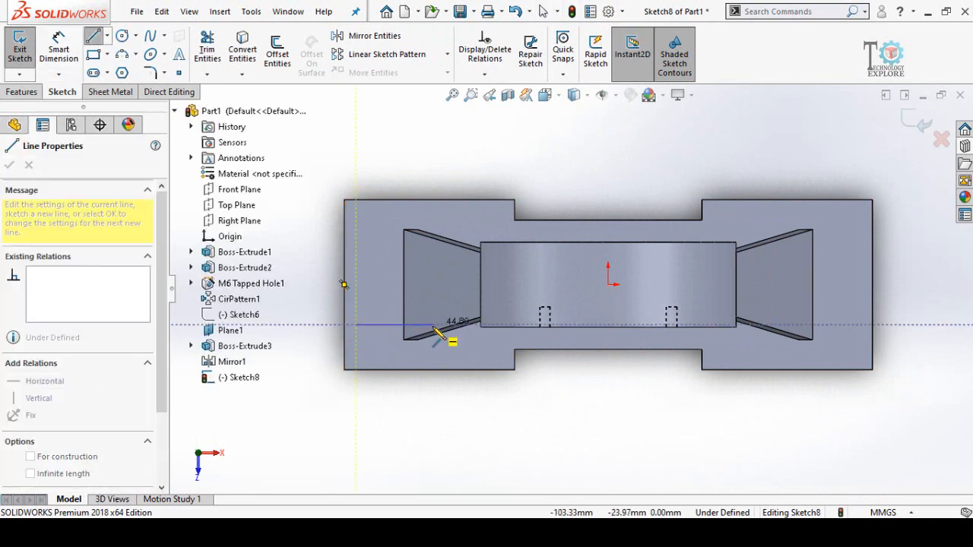
pyautogui.click(431, 325)
pyautogui.click(431, 272)
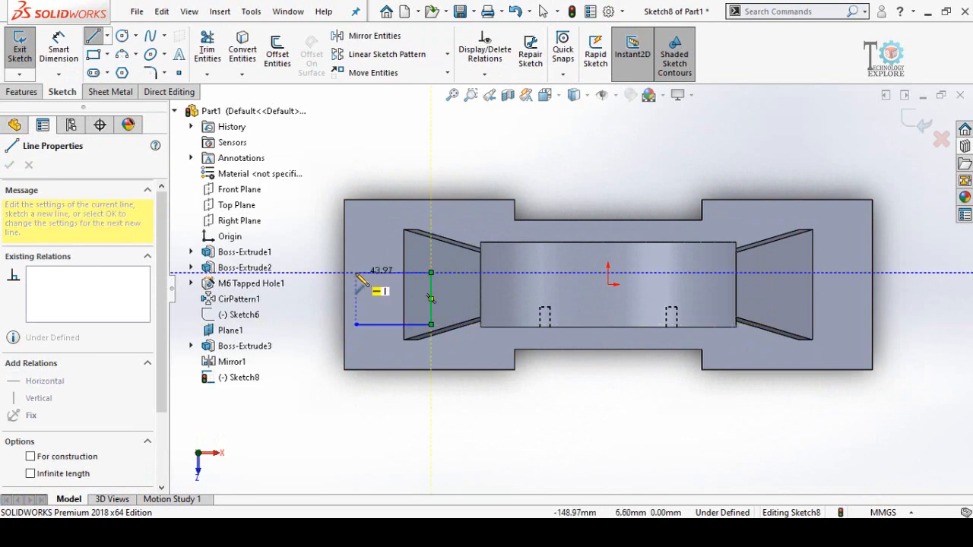
pyautogui.click(356, 272)
pyautogui.press('Escape')
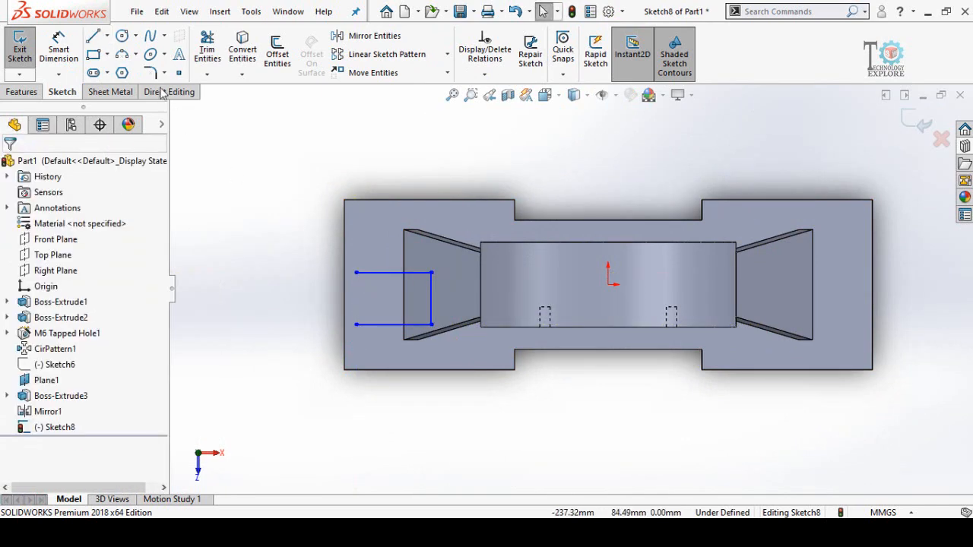
# - Close the outline's open end with a three-point arc bulging outward past the base plate's left edge
pyautogui.click(124, 58)
pyautogui.click(355, 325)
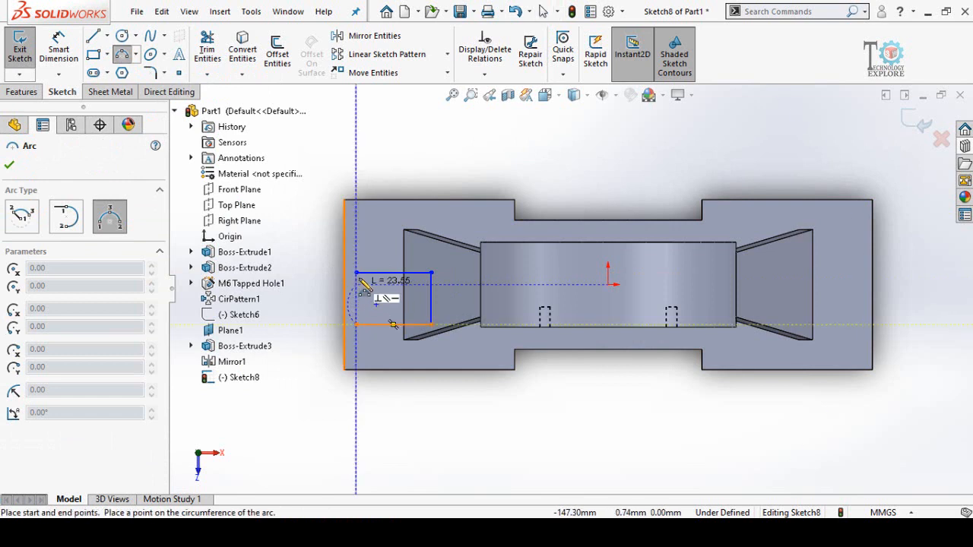
pyautogui.click(356, 272)
pyautogui.click(324, 299)
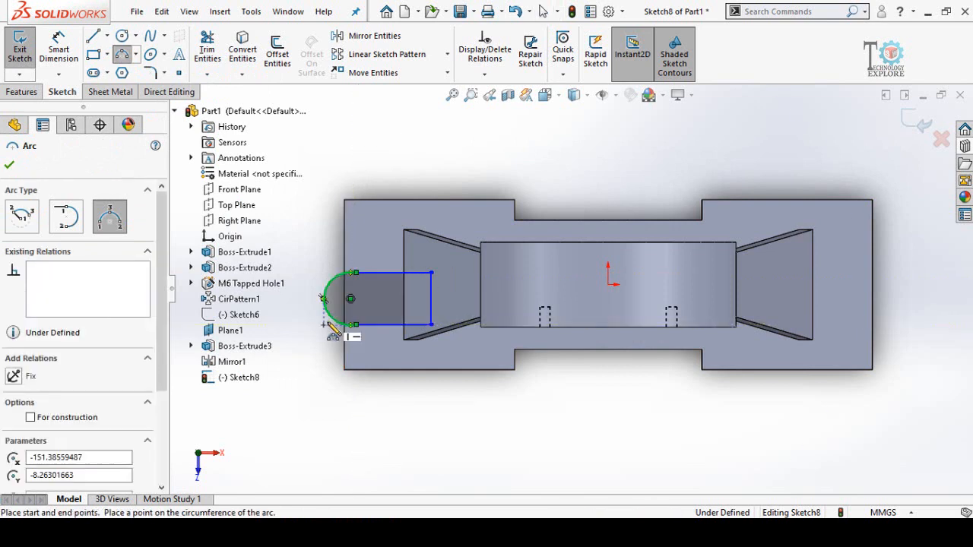
pyautogui.press('Escape')
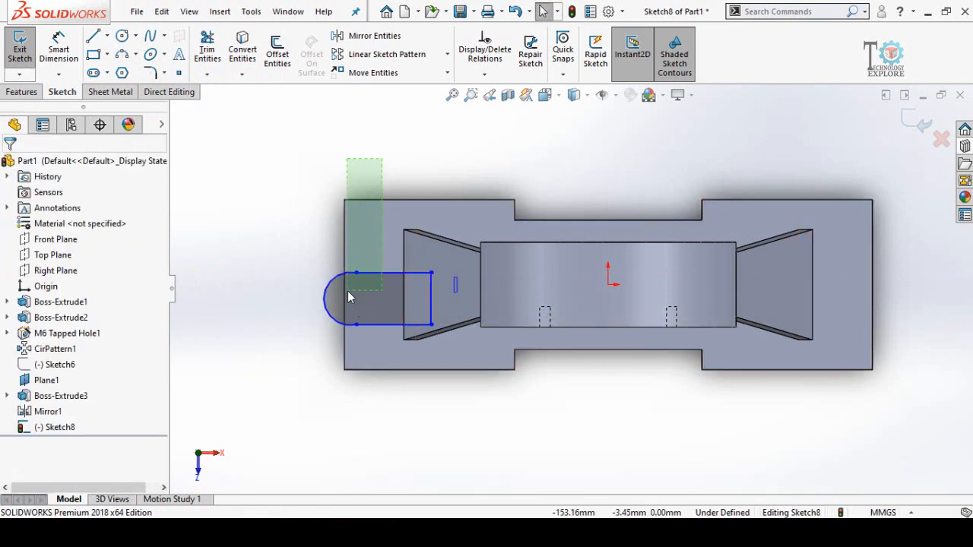
# - Make the arc tangent to both horizontal sides of the pad outline
pyautogui.click(387, 272)
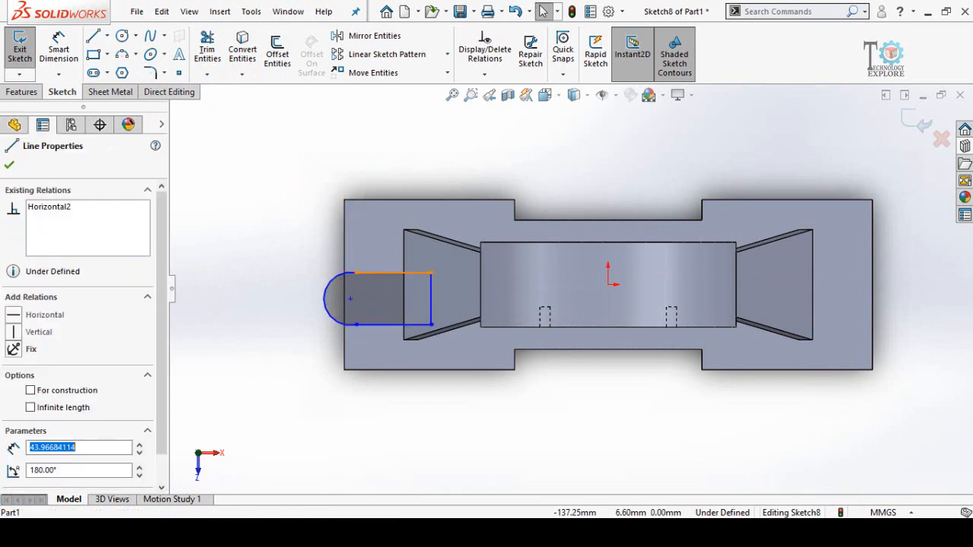
pyautogui.keyDown('ctrl'); pyautogui.click(338, 281); pyautogui.keyUp('ctrl')
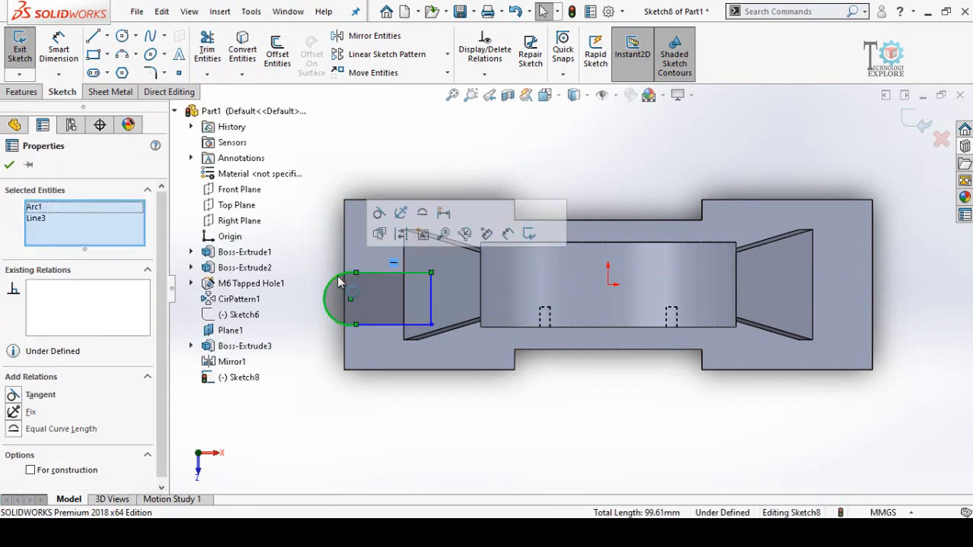
pyautogui.click(378, 214)
pyautogui.click(325, 393)
pyautogui.click(356, 325)
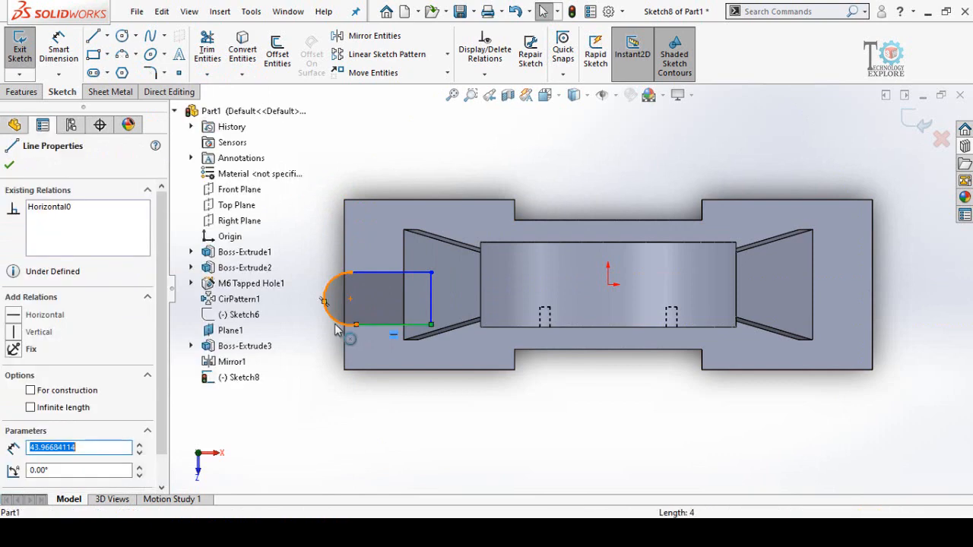
pyautogui.keyDown('ctrl'); pyautogui.click(336, 325); pyautogui.keyUp('ctrl')
pyautogui.click(376, 260)
pyautogui.click(316, 346)
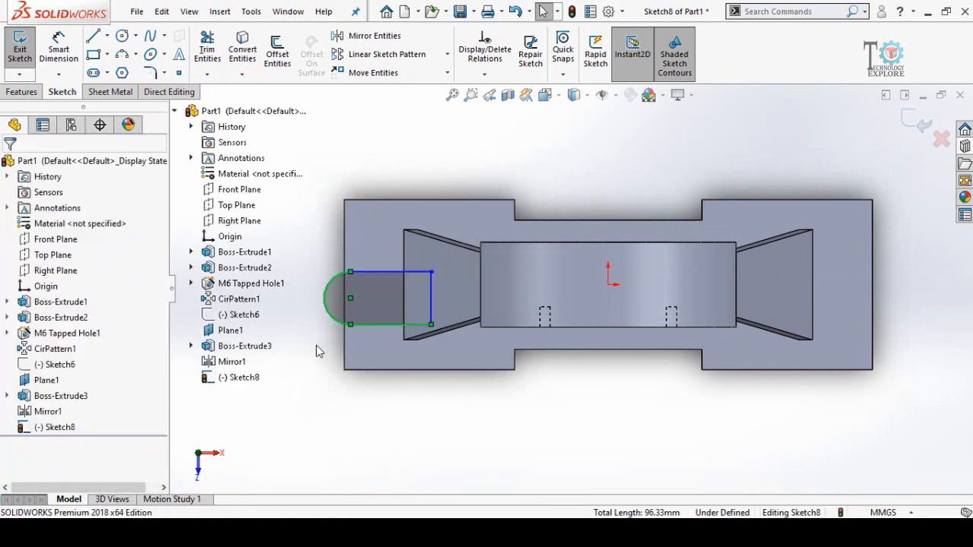
# - Apply a vertical relation to the arc's two endpoints and its centre point
pyautogui.click(350, 326)
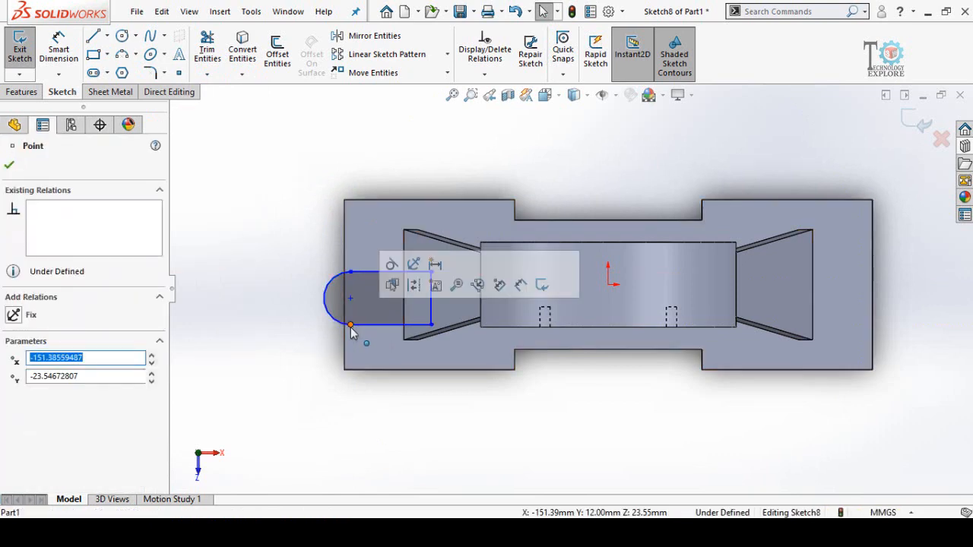
pyautogui.keyDown('ctrl'); pyautogui.click(351, 298); pyautogui.keyUp('ctrl')
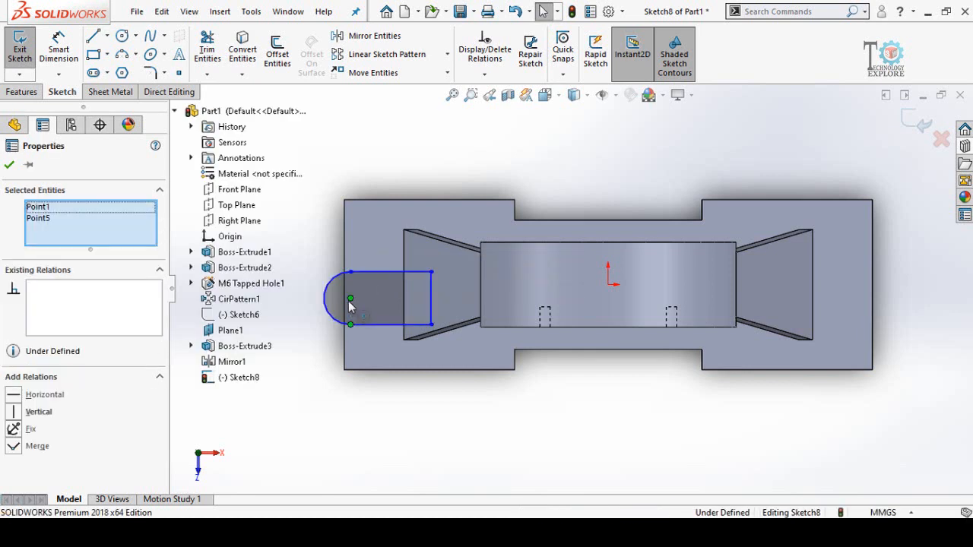
pyautogui.keyDown('ctrl'); pyautogui.click(350, 271); pyautogui.keyUp('ctrl')
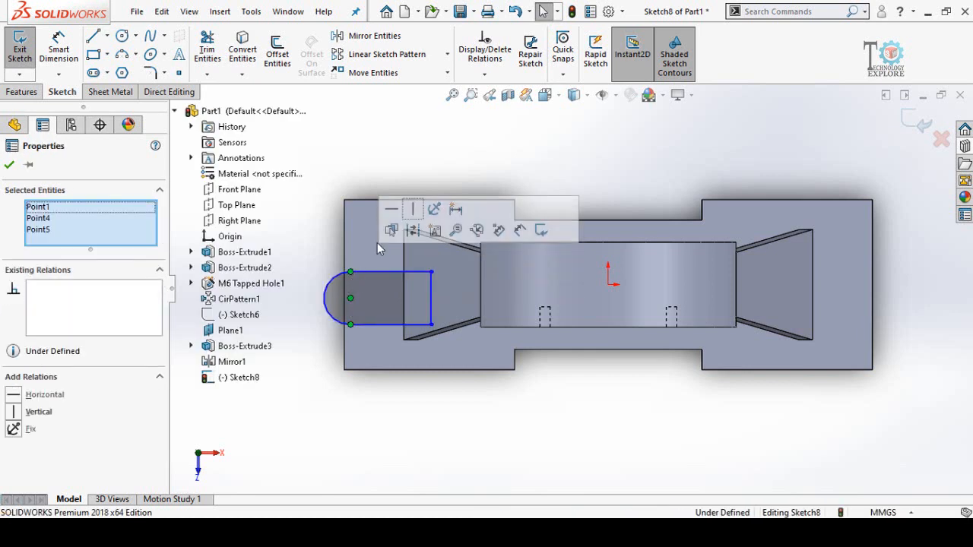
pyautogui.click(323, 407)
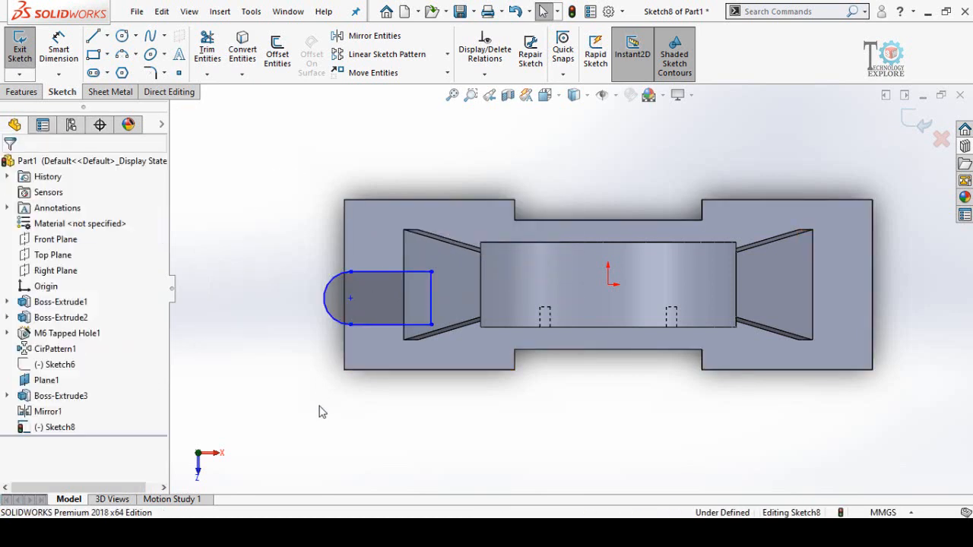
# - Align the arc's centre point horizontally with the origin
pyautogui.scroll(1, 322, 409)
pyautogui.click(387, 300)
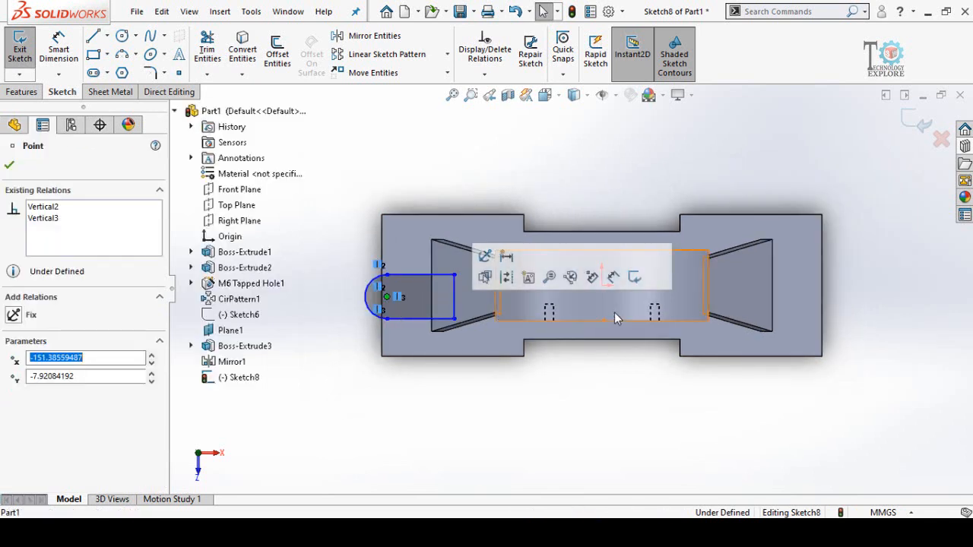
pyautogui.keyDown('ctrl'); pyautogui.click(604, 283); pyautogui.keyUp('ctrl')
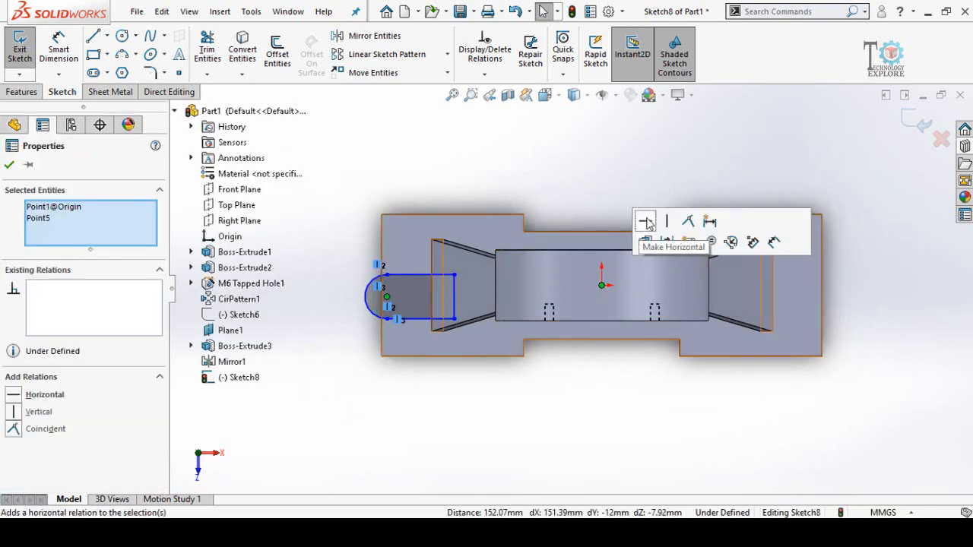
pyautogui.click(649, 223)
pyautogui.click(333, 441)
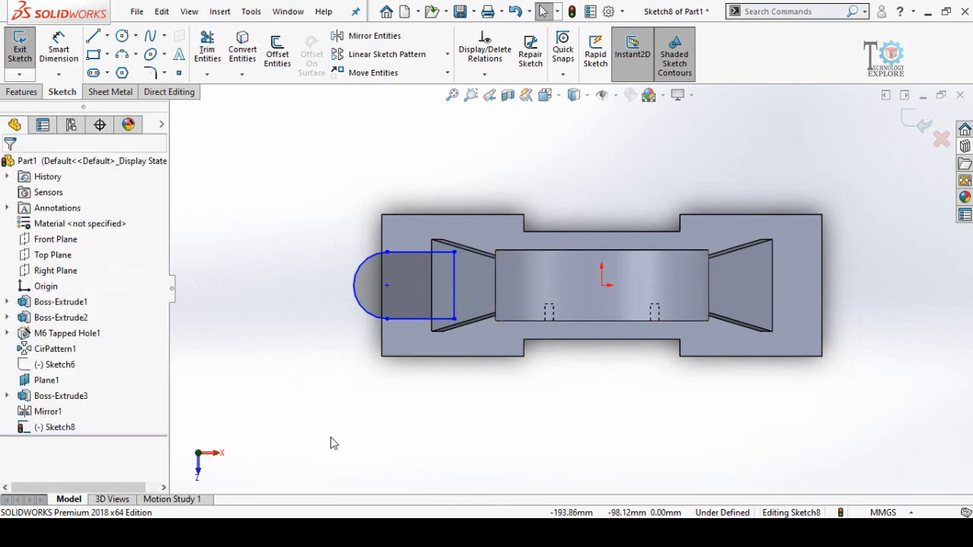
# - Dimension the pad outline's width between its two horizontal sides as 36 mm
pyautogui.moveTo(333, 340); pyautogui.dragTo(327, 215, button='right')
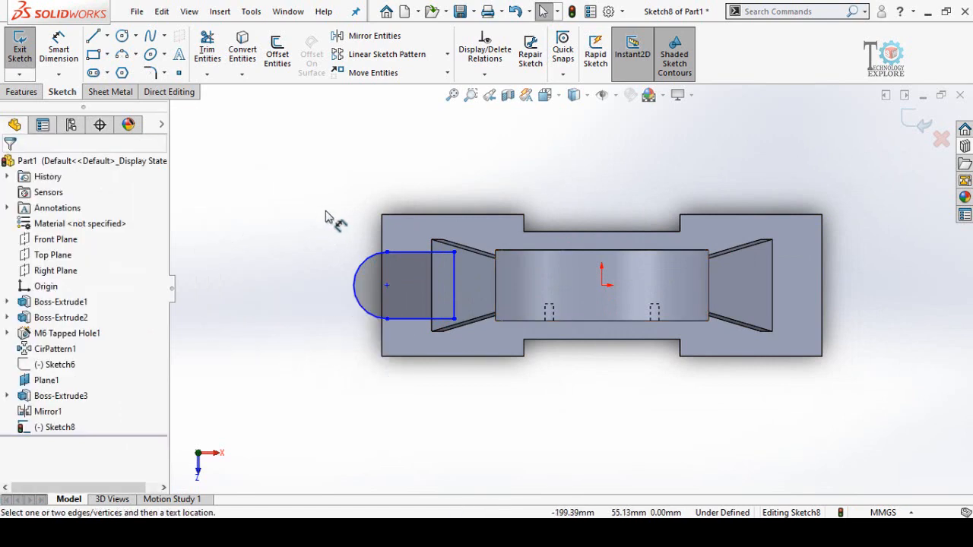
pyautogui.click(454, 296)
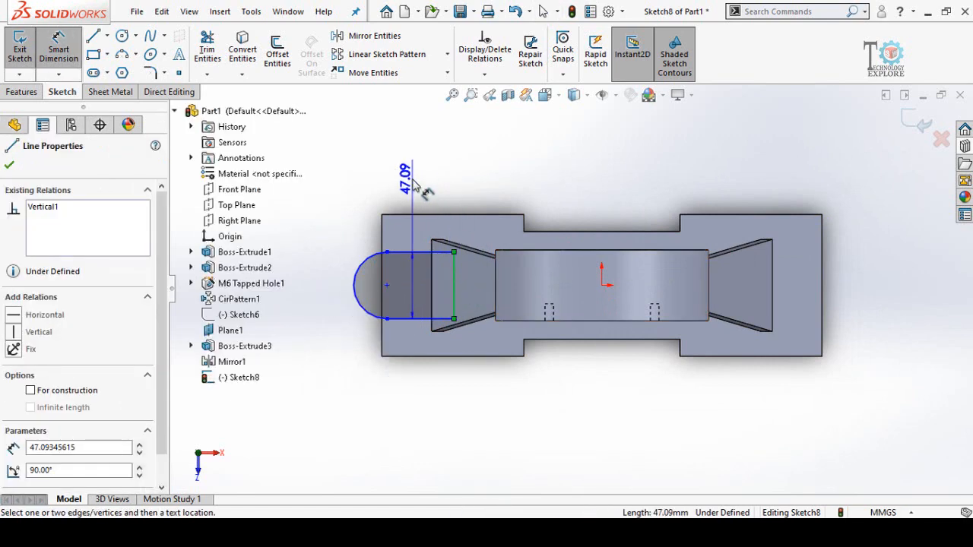
pyautogui.click(416, 186)
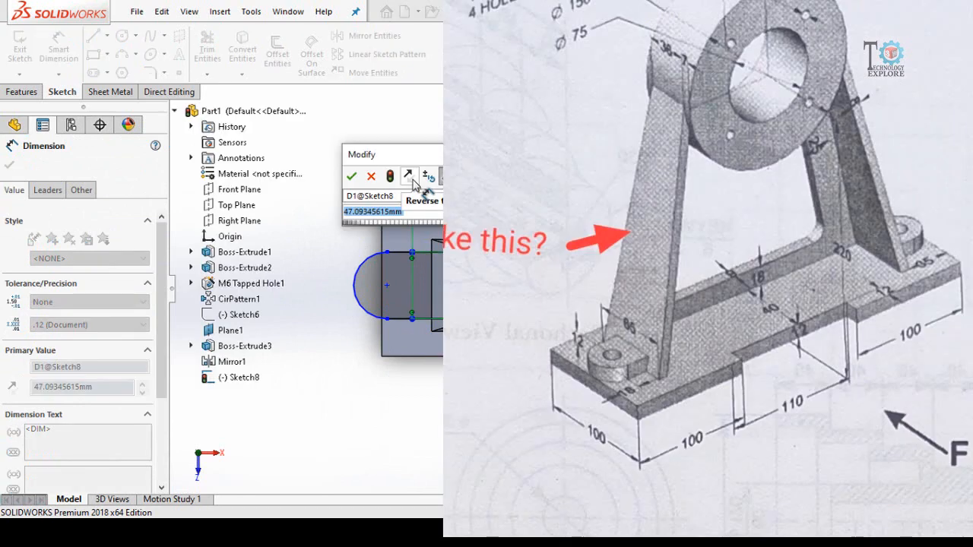
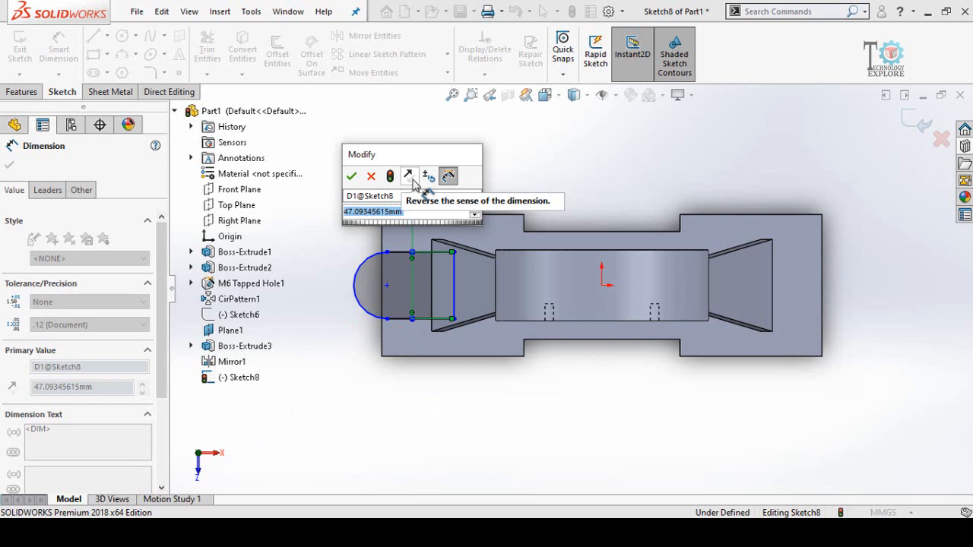
pyautogui.write('36')
pyautogui.press('Return')
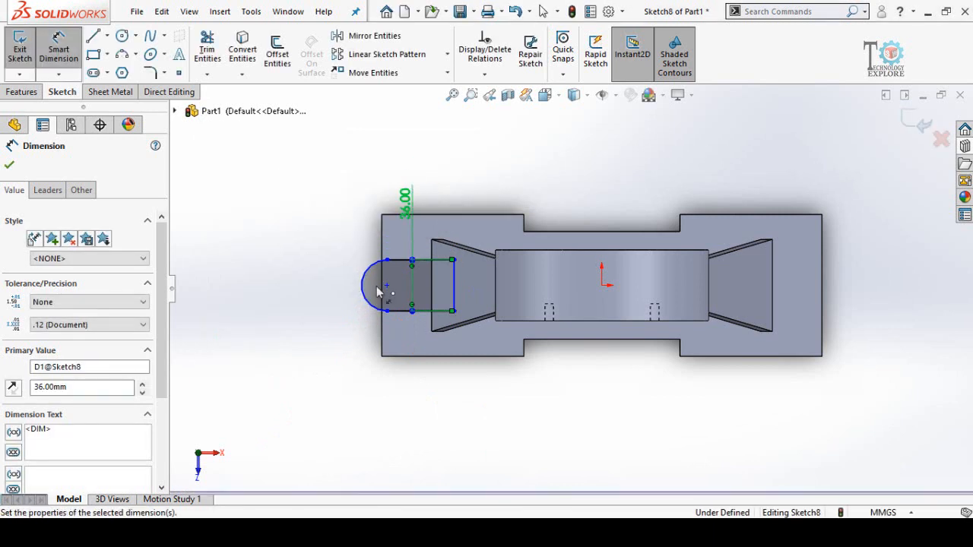
pyautogui.click(282, 293)
# - Dimension the arc's centre point 18 mm from the base plate's left edge
pyautogui.scroll(-3, 381, 285)
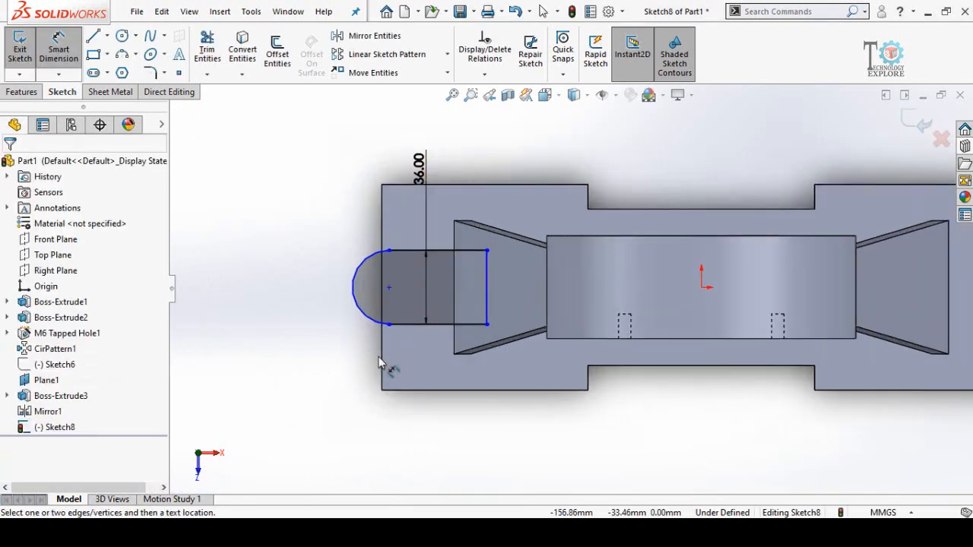
pyautogui.click(383, 368)
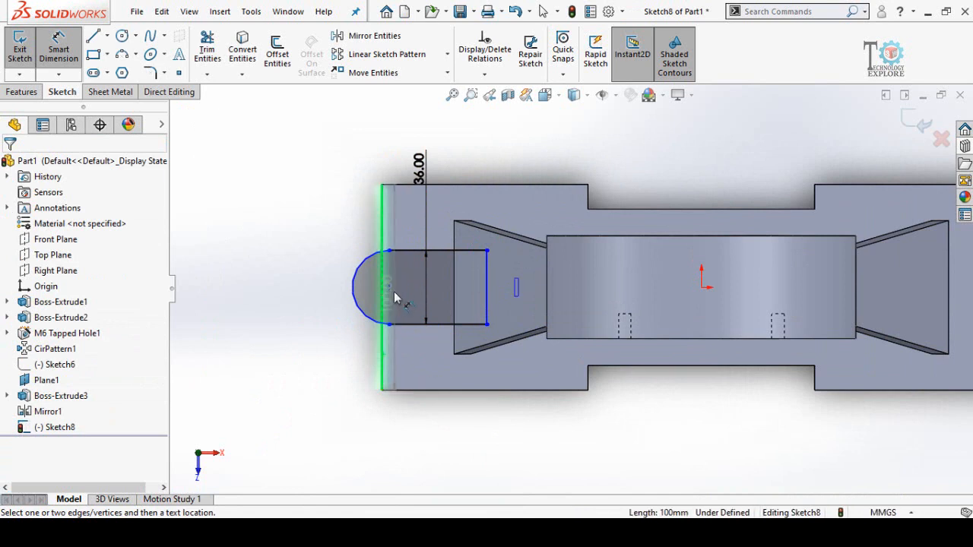
pyautogui.click(389, 289)
pyautogui.click(311, 373)
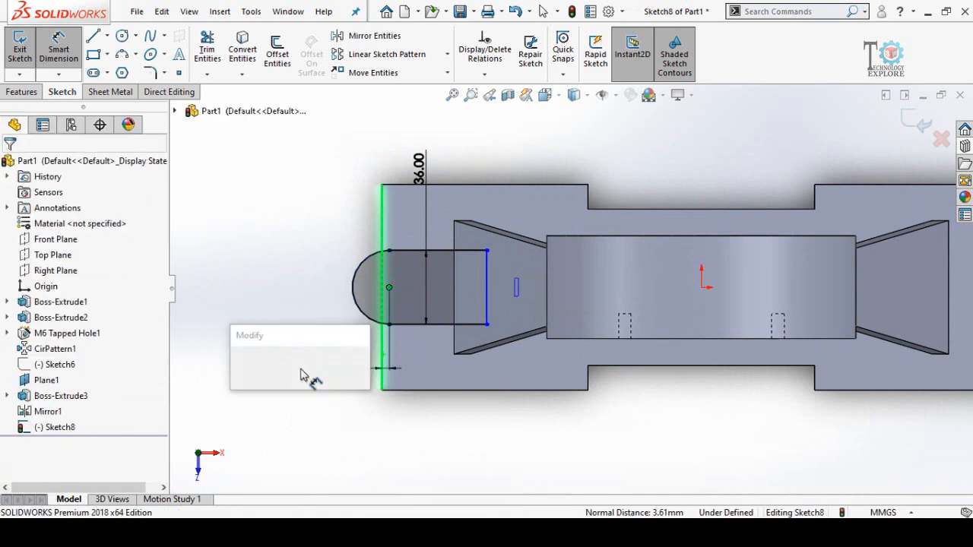
pyautogui.write('18')
pyautogui.press('Return')
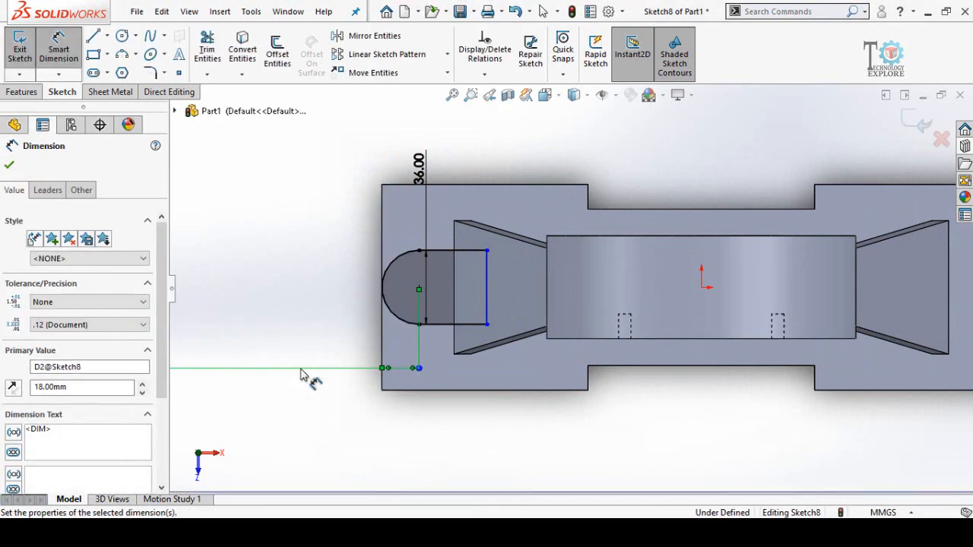
pyautogui.click(317, 280)
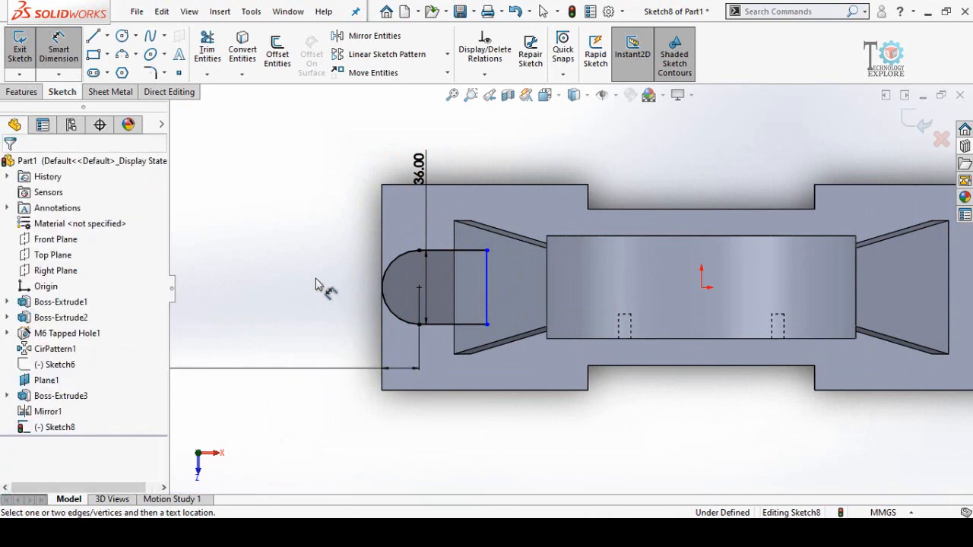
# - Show hidden lines and make the pad outline's lower inner corner coincident with the left leg's hidden vertical edge
pyautogui.click(586, 96)
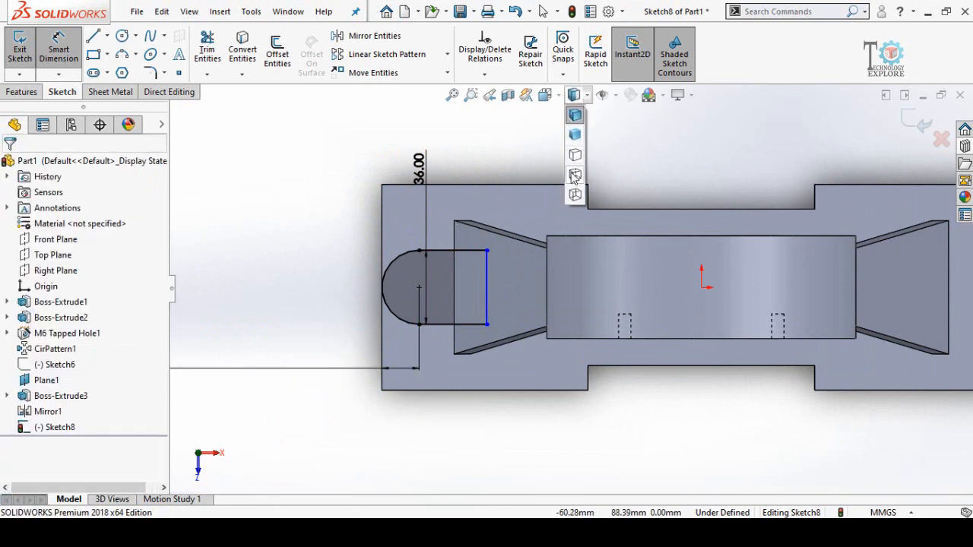
pyautogui.click(575, 175)
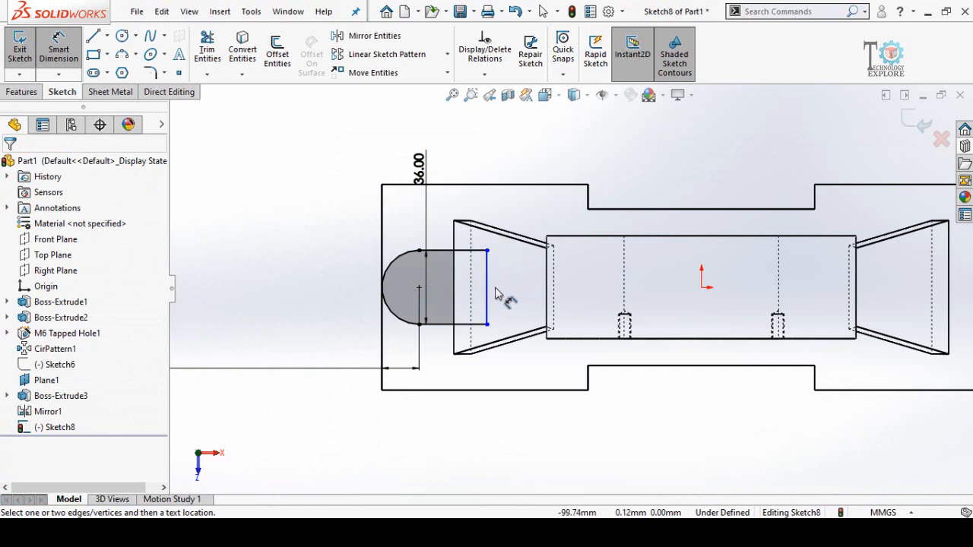
pyautogui.scroll(-2, 495, 295)
pyautogui.press('Escape')
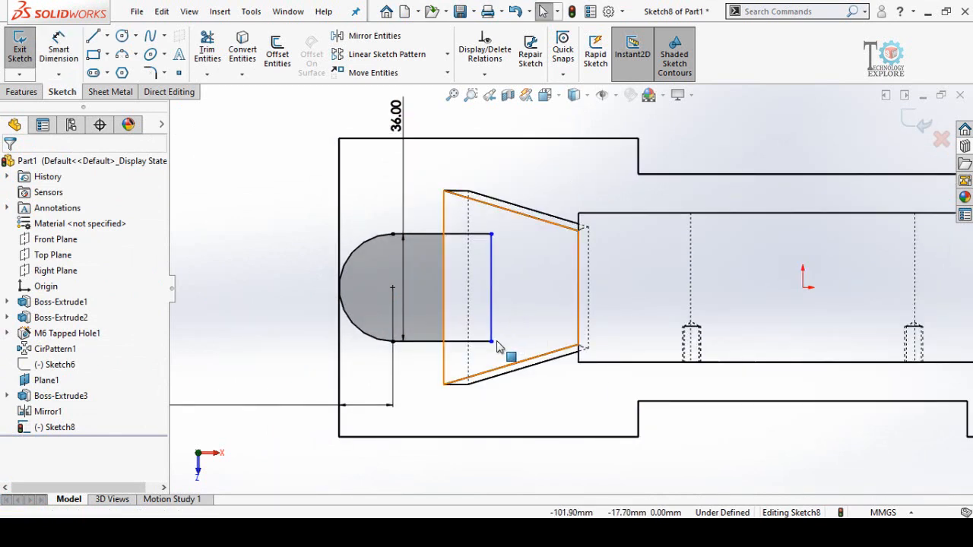
pyautogui.click(491, 342)
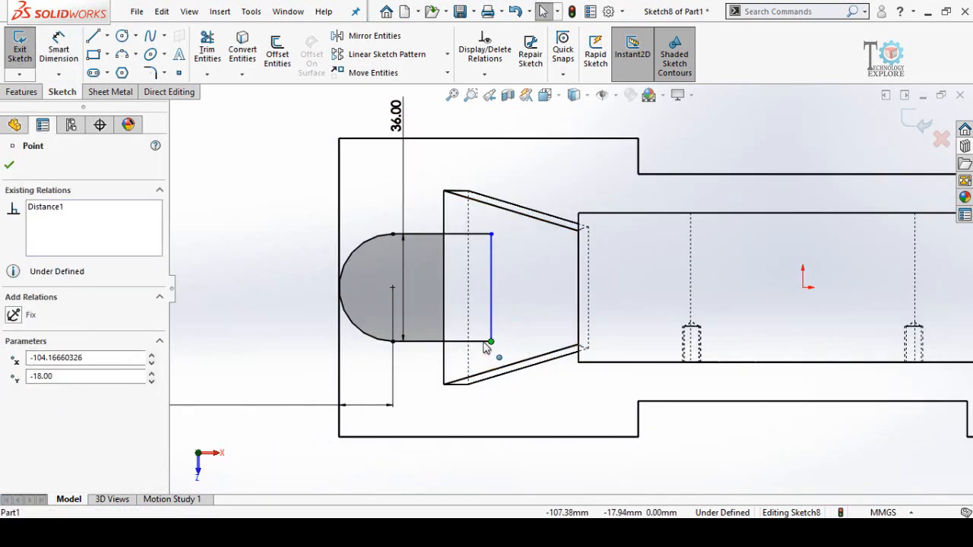
pyautogui.keyDown('ctrl'); pyautogui.click(469, 346); pyautogui.keyUp('ctrl')
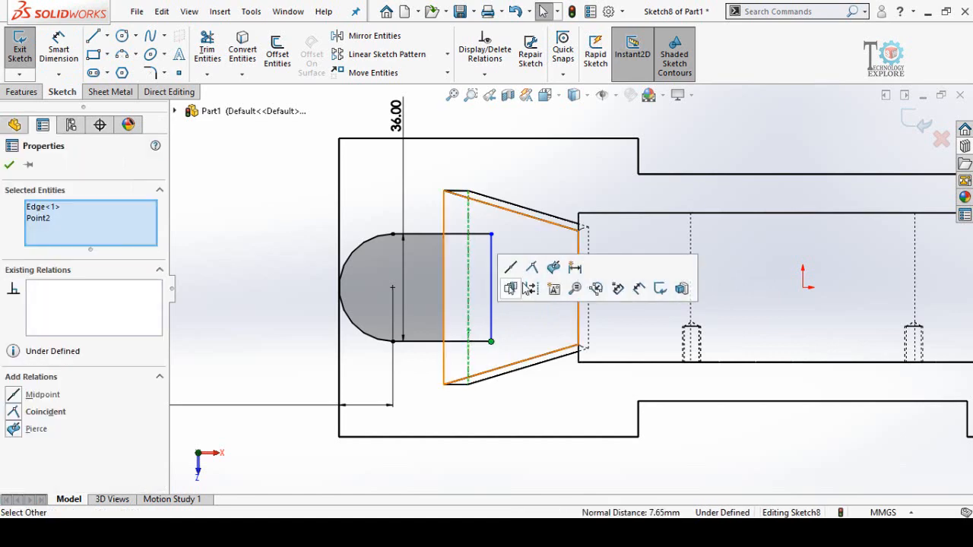
pyautogui.click(531, 269)
pyautogui.scroll(6, 475, 386)
pyautogui.click(463, 386)
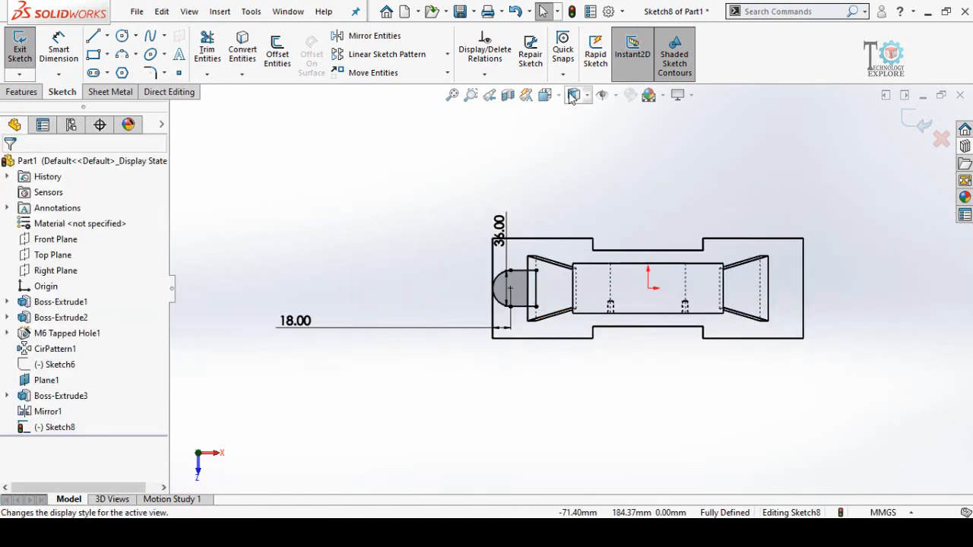
# - Restore the shaded display with edges and extrude the pad outline upward from the base plate with a blind depth
pyautogui.click(575, 96)
pyautogui.click(575, 116)
pyautogui.moveTo(572, 307); pyautogui.dragTo(568, 182, button='middle')
pyautogui.click(9, 89)
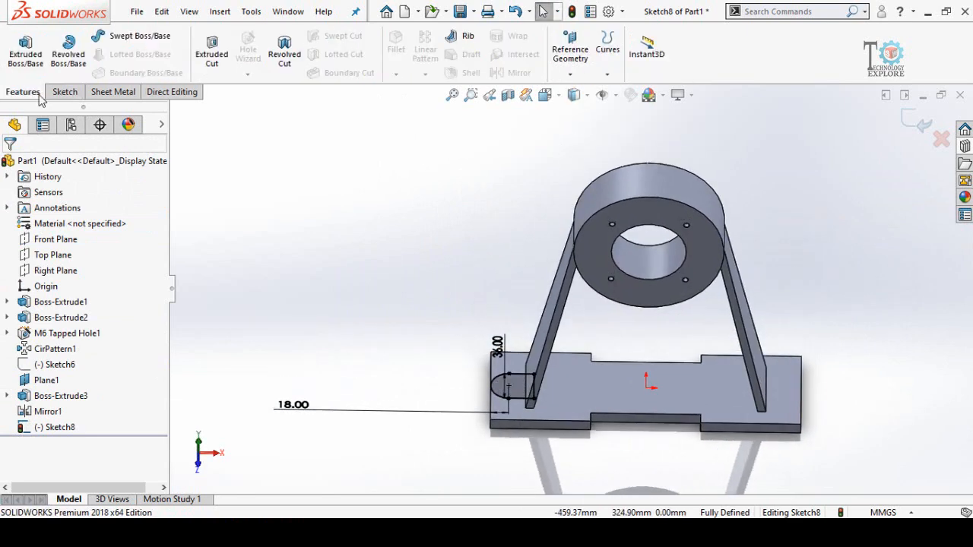
pyautogui.click(25, 52)
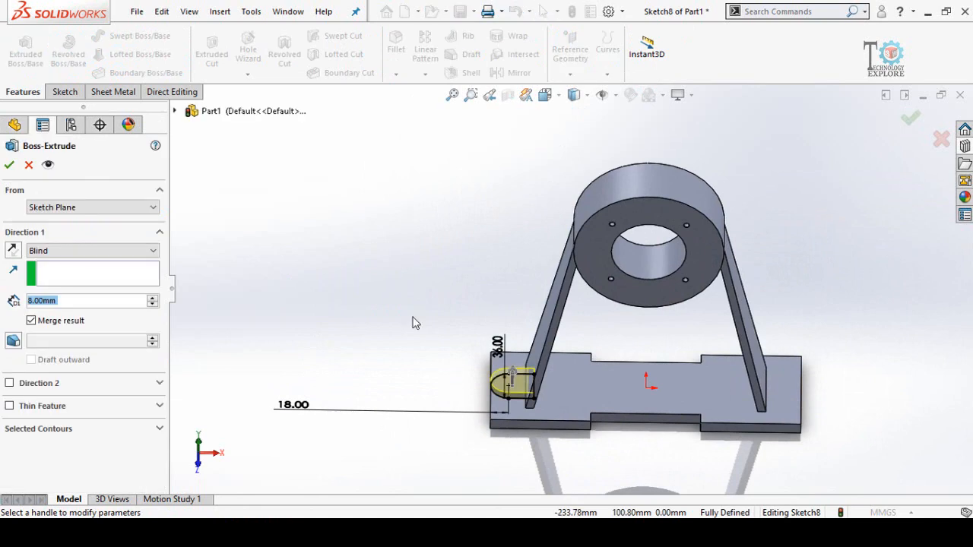
pyautogui.write('3')
pyautogui.press('Return')
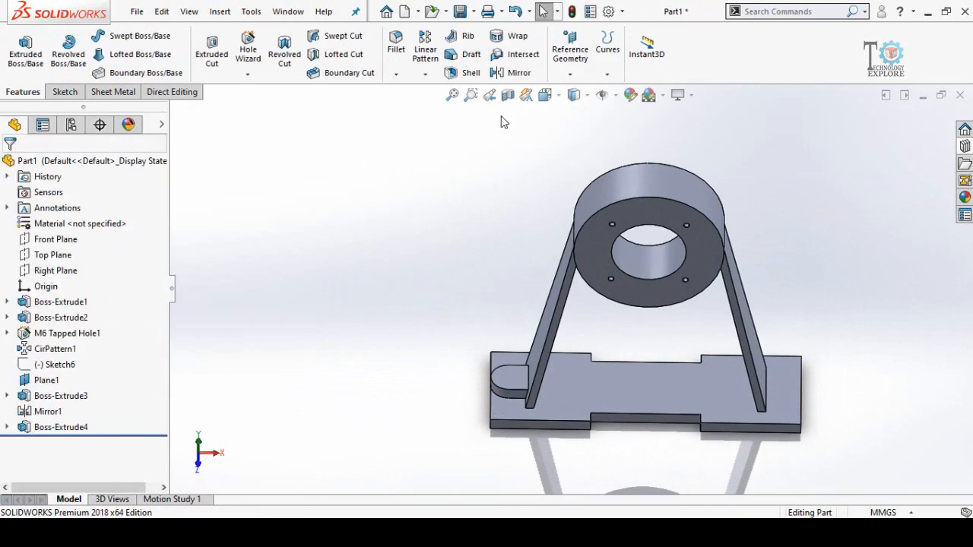
# - Mirror the extruded bolt pad about the Right Plane
pyautogui.click(503, 74)
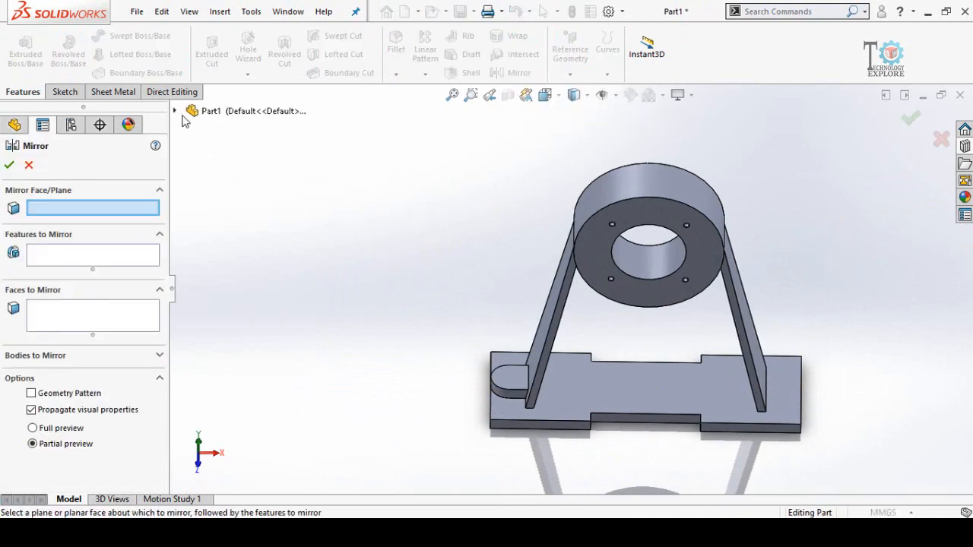
pyautogui.click(175, 112)
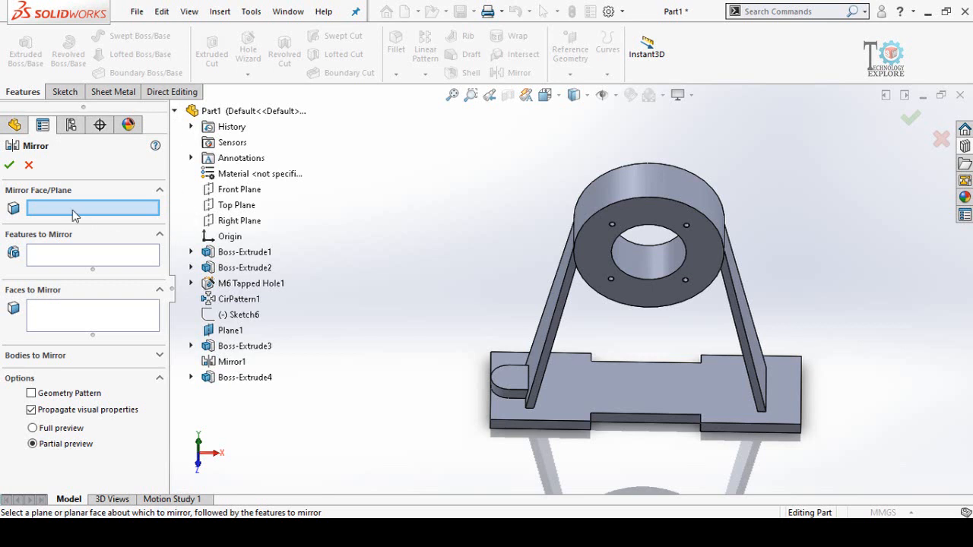
pyautogui.click(222, 220)
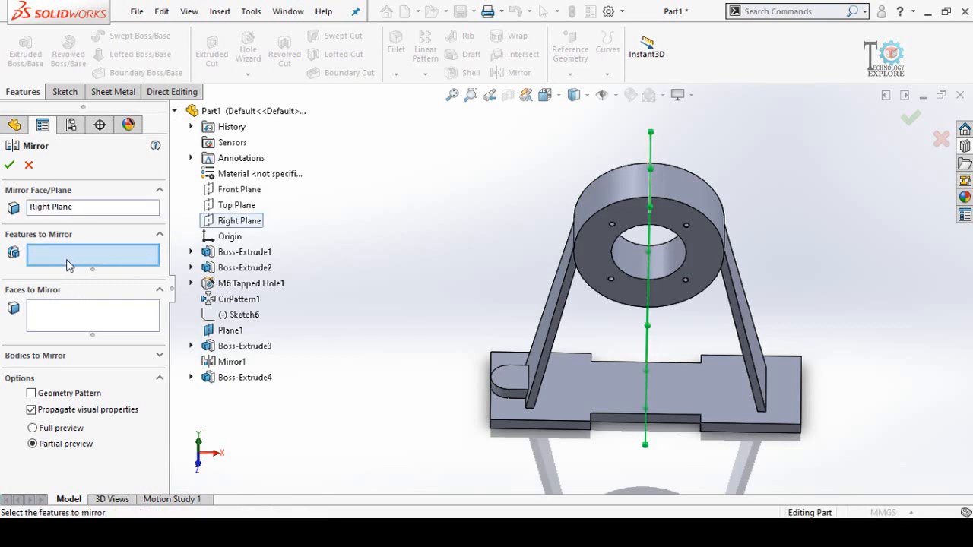
pyautogui.click(230, 378)
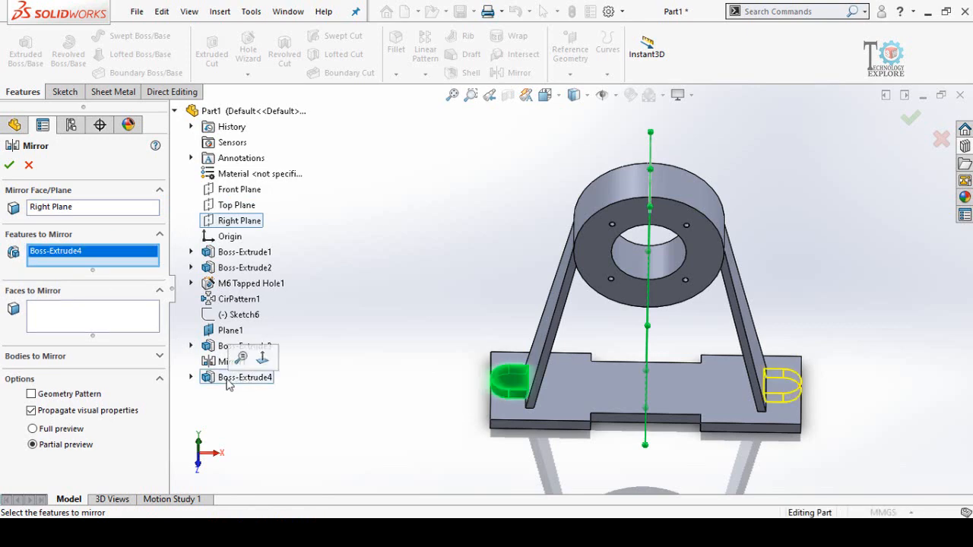
pyautogui.click(9, 166)
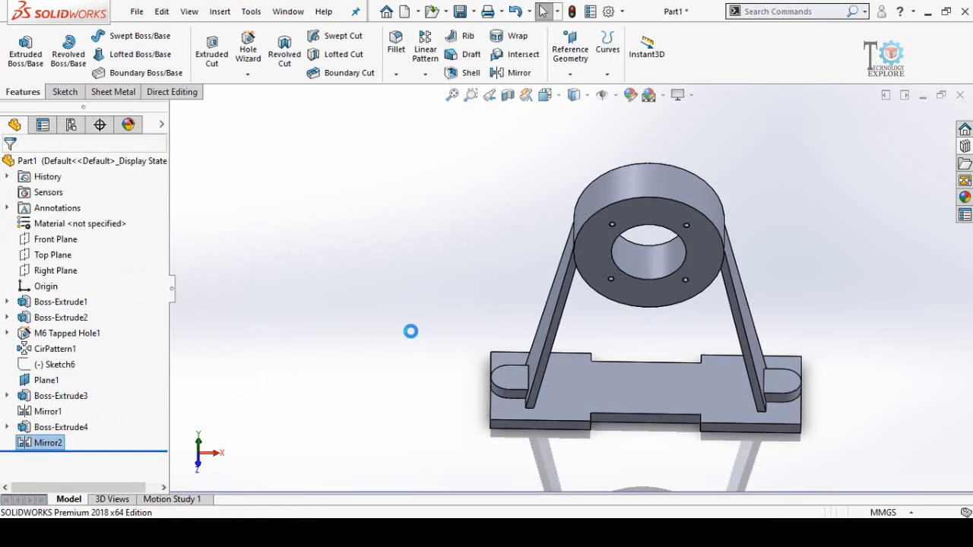
# - Start a Hole Wizard feature using the plain Hole type, ISO standard and Drill sizes
pyautogui.moveTo(467, 334); pyautogui.dragTo(449, 350, button='middle')
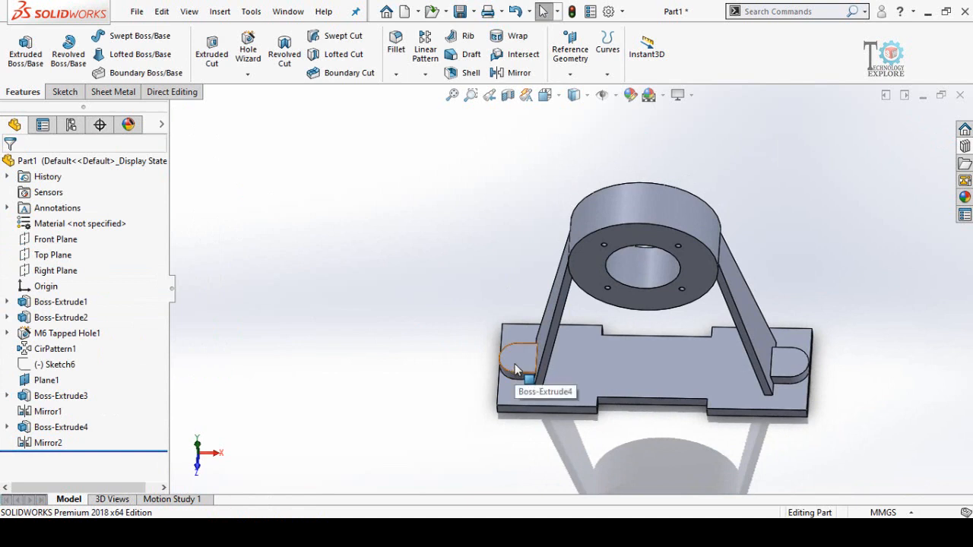
pyautogui.click(249, 53)
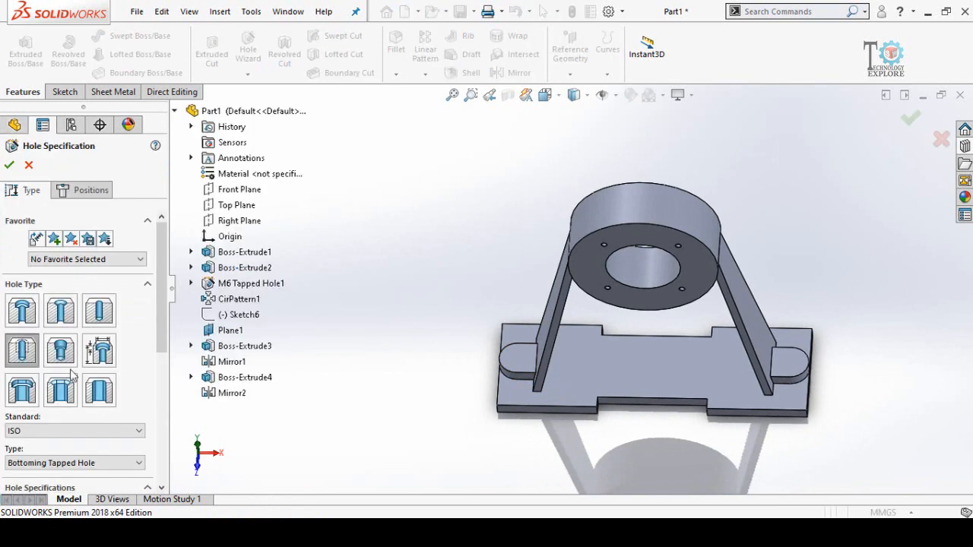
pyautogui.scroll(-1, 158, 310)
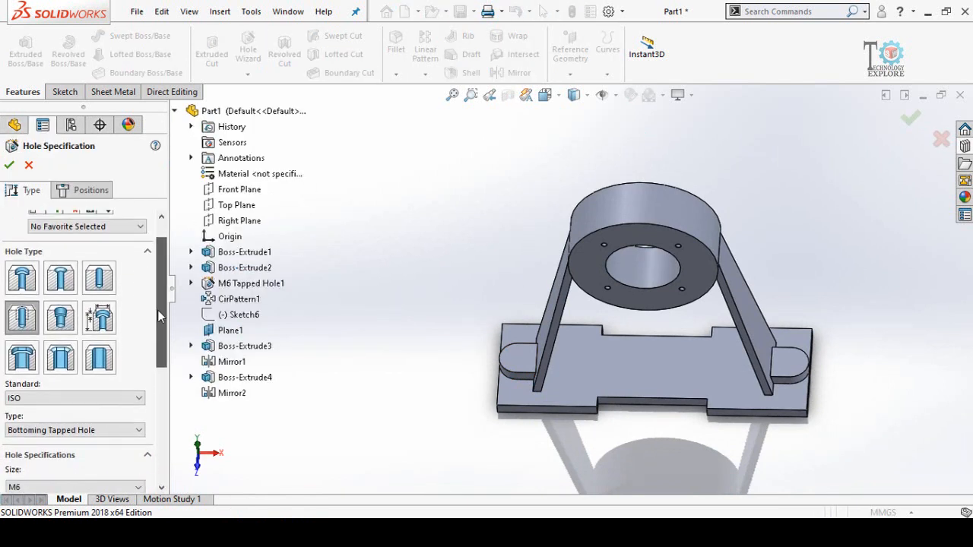
pyautogui.click(104, 285)
pyautogui.moveTo(163, 302); pyautogui.dragTo(142, 384)
pyautogui.scroll(1, 13, 326)
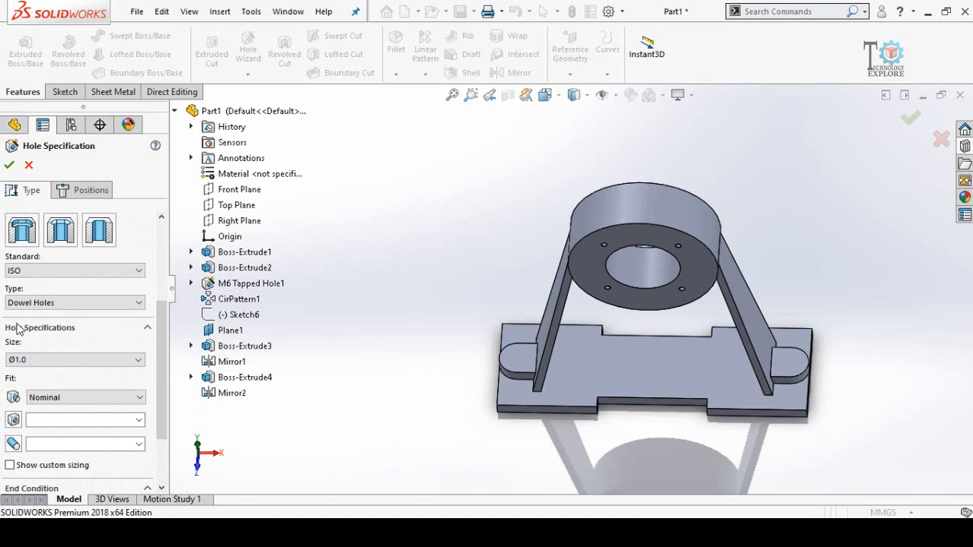
pyautogui.click(29, 304)
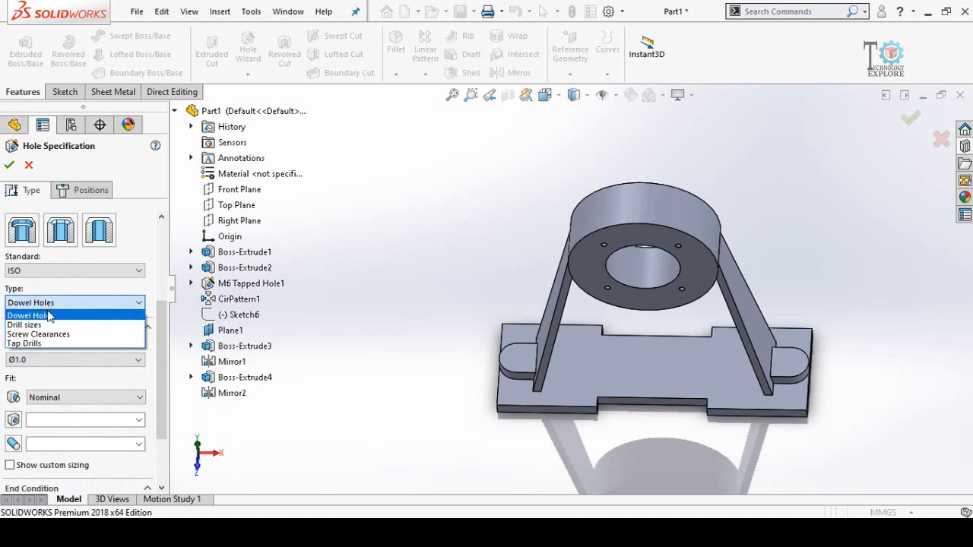
pyautogui.click(30, 325)
# - Set the hole size to Ø14.0 with a Through All end condition
pyautogui.click(31, 360)
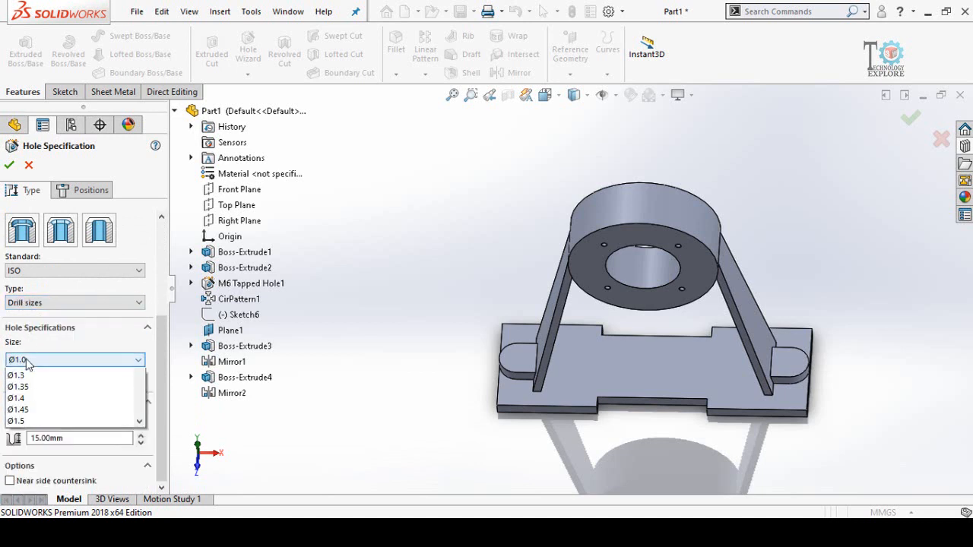
pyautogui.scroll(-12, 67, 438)
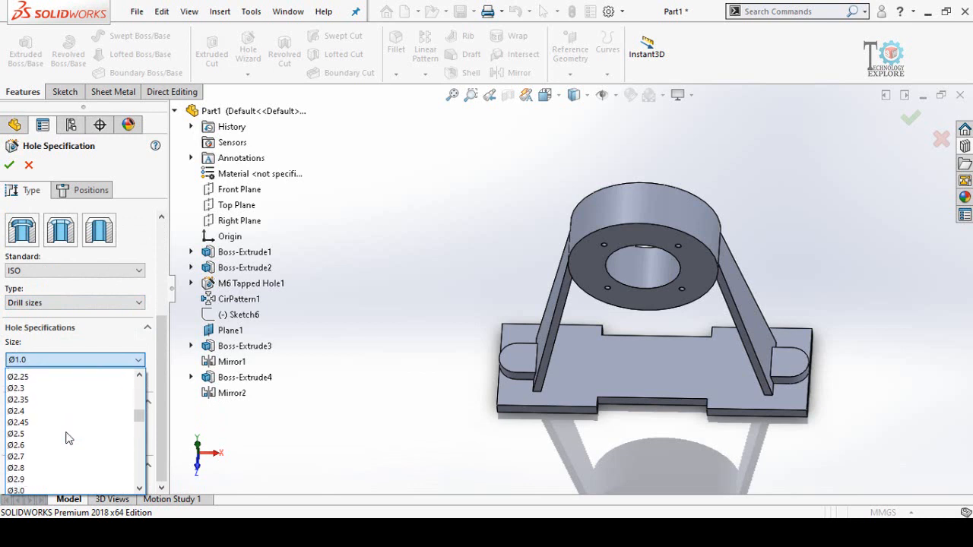
pyautogui.scroll(-15, 67, 438)
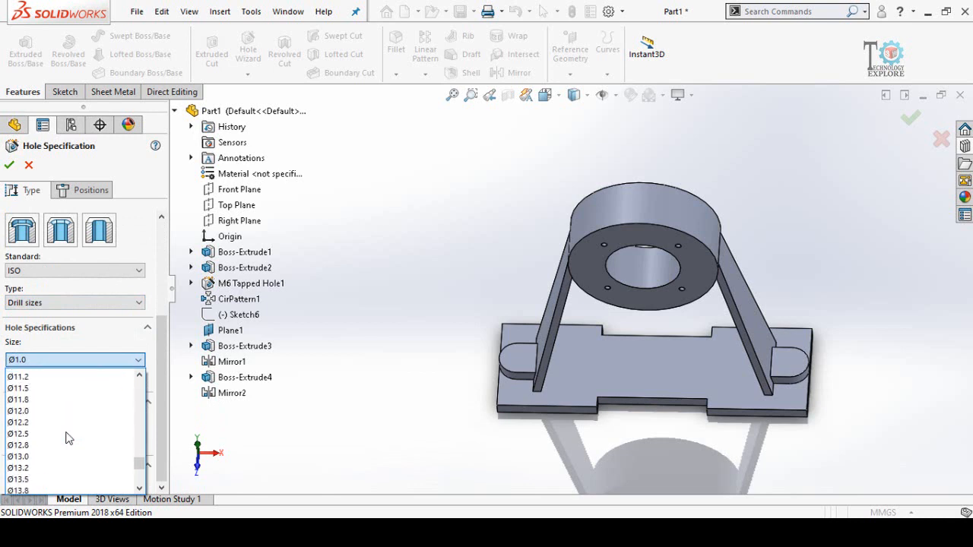
pyautogui.scroll(4, 67, 439)
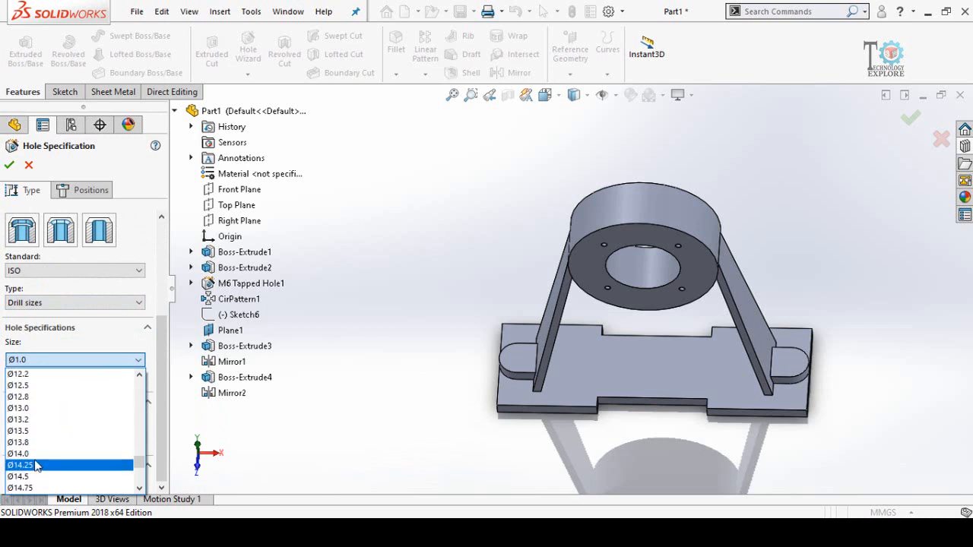
pyautogui.click(20, 453)
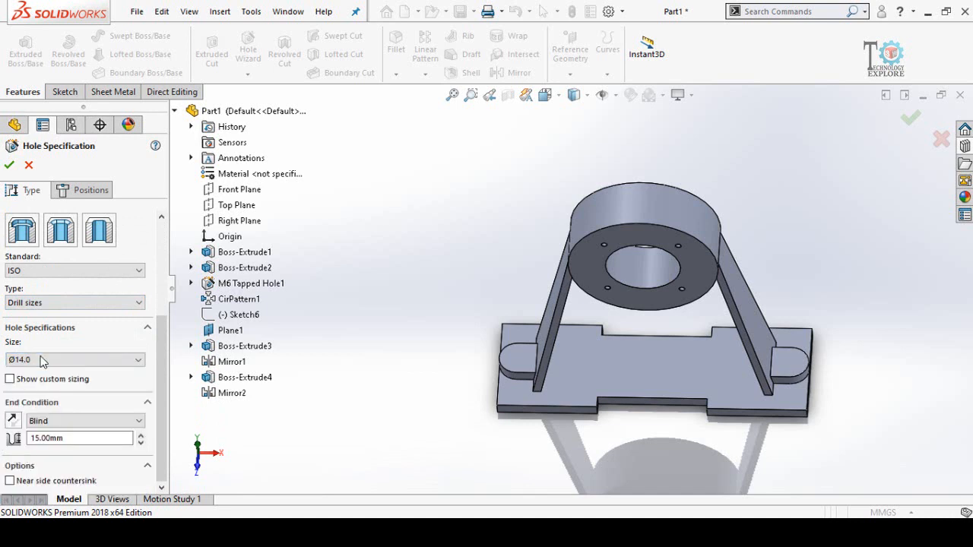
pyautogui.click(52, 421)
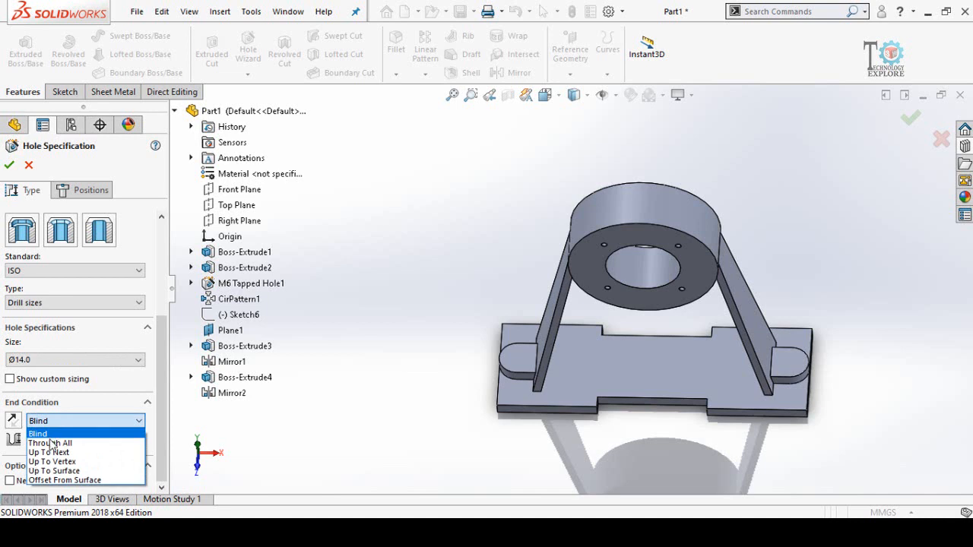
pyautogui.click(49, 444)
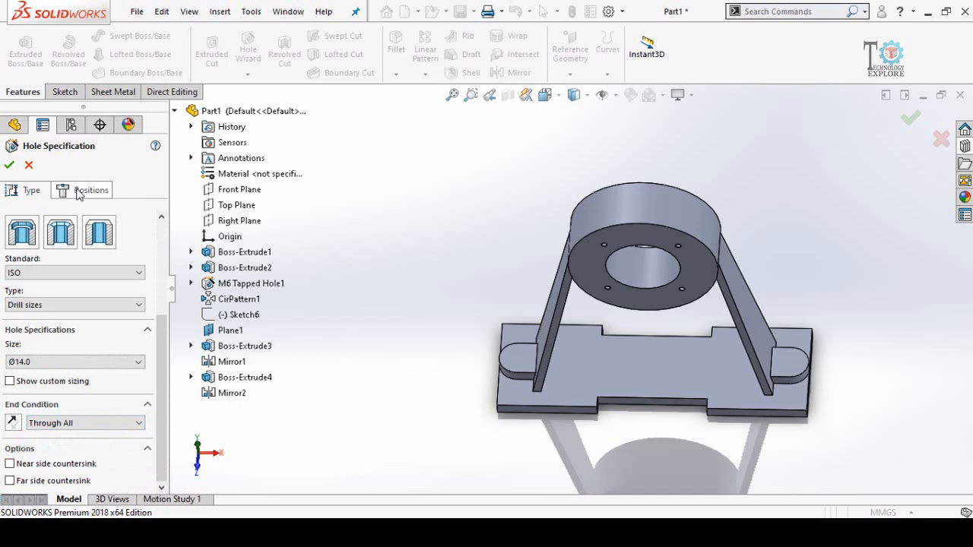
# - Position a hole at the arc centre of each rounded bolt pad and finish the hole feature
pyautogui.click(82, 191)
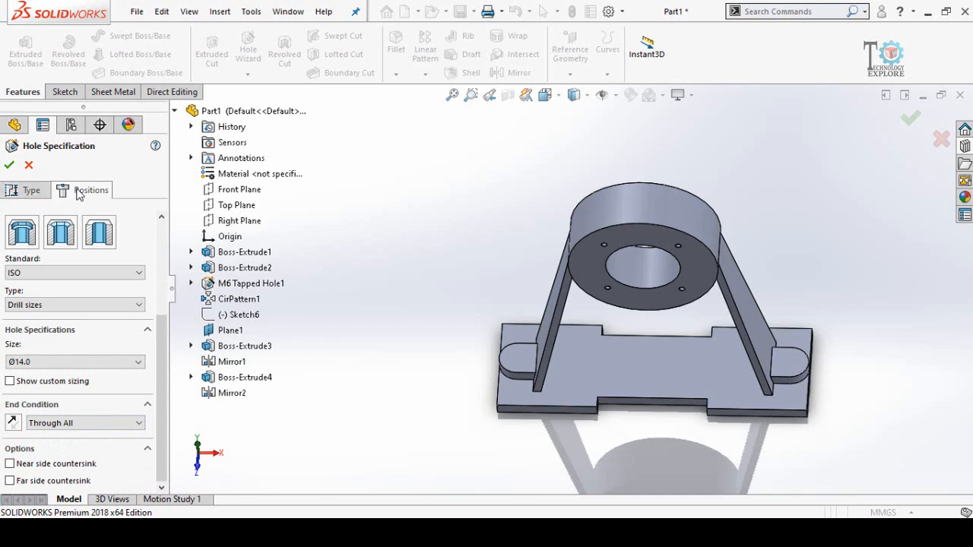
pyautogui.click(513, 370)
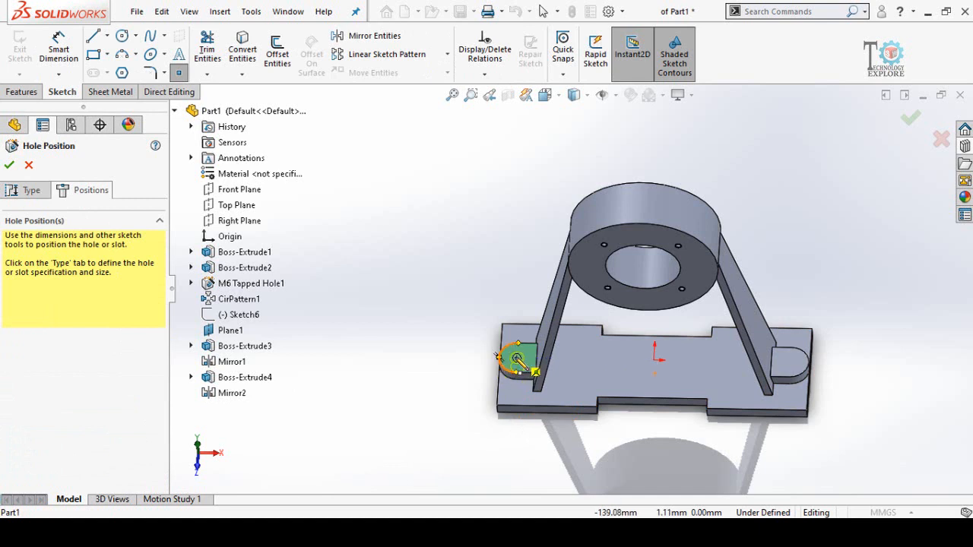
pyautogui.click(517, 358)
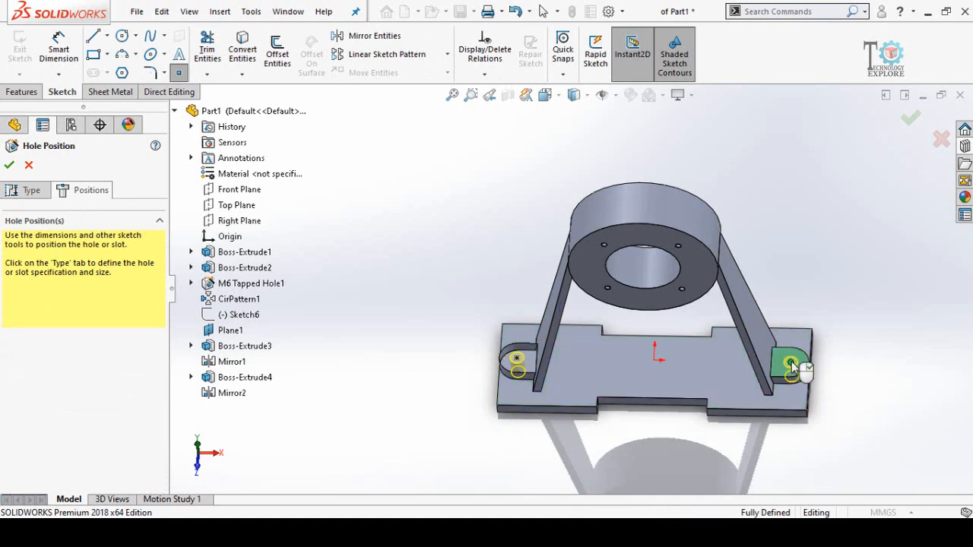
pyautogui.click(791, 362)
pyautogui.click(9, 166)
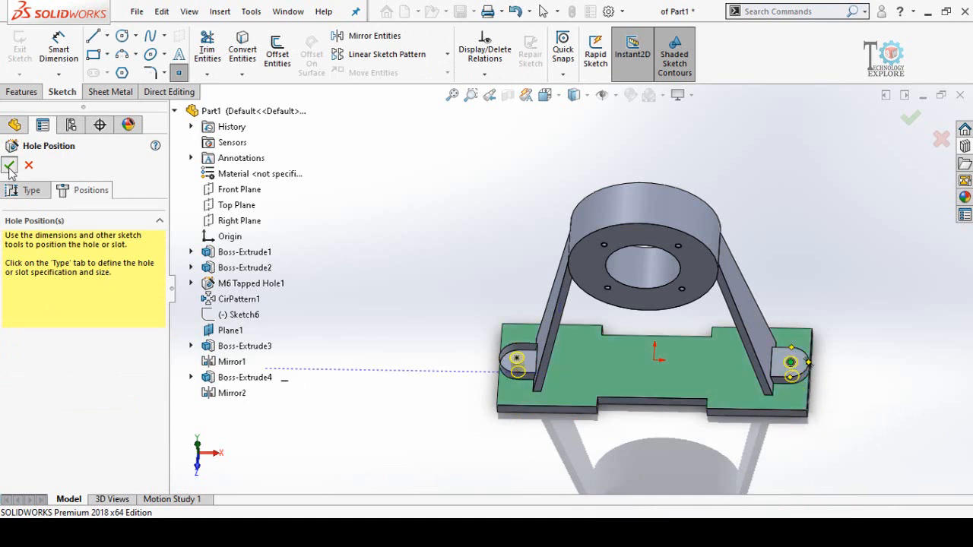
# - Measure the distance between the base plate's front recessed face and the Front Plane
pyautogui.moveTo(459, 332); pyautogui.dragTo(721, 444, button='middle')
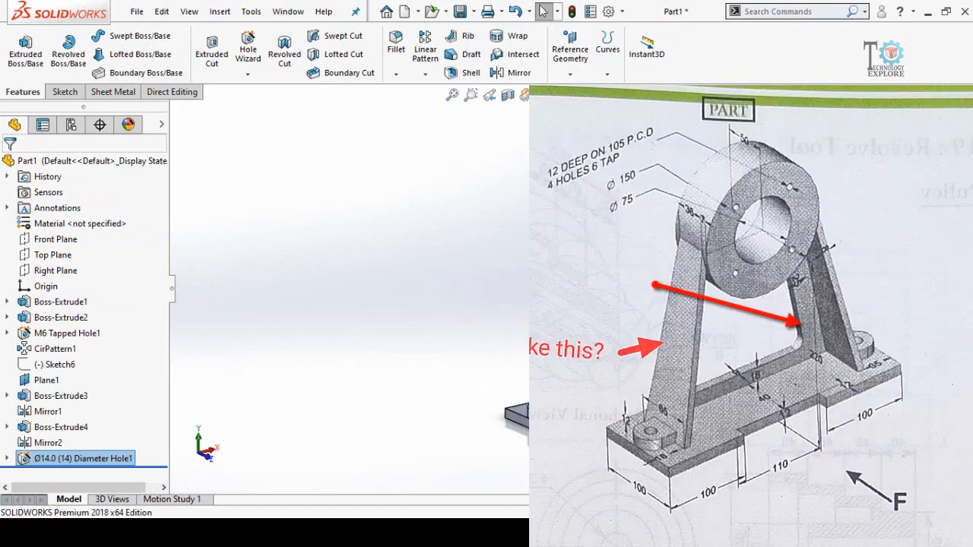
pyautogui.moveTo(721, 444)
pyautogui.mouseDown(button='middle')
pyautogui.moveTo(728, 437)
pyautogui.moveTo(727, 446)
pyautogui.mouseUp(button='middle')
pyautogui.press('Escape')
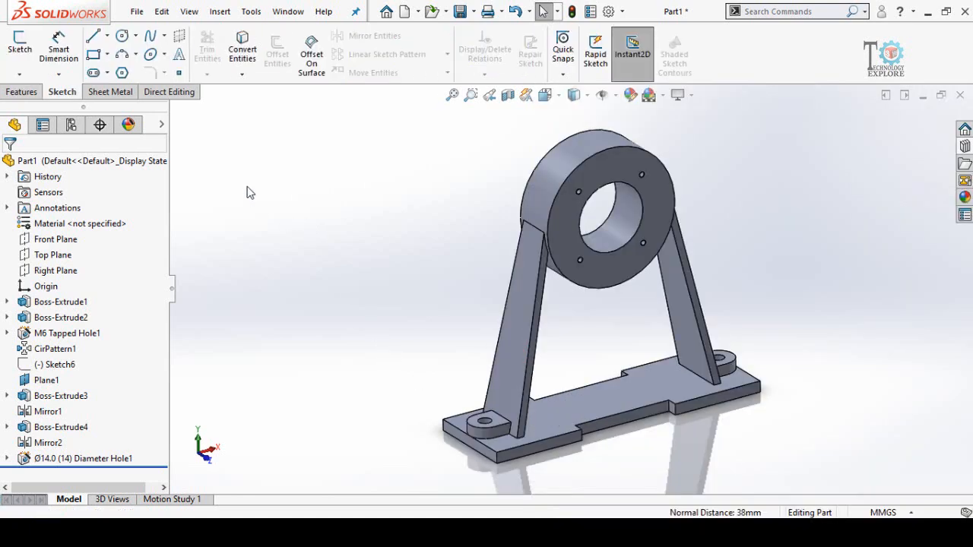
pyautogui.click(59, 47)
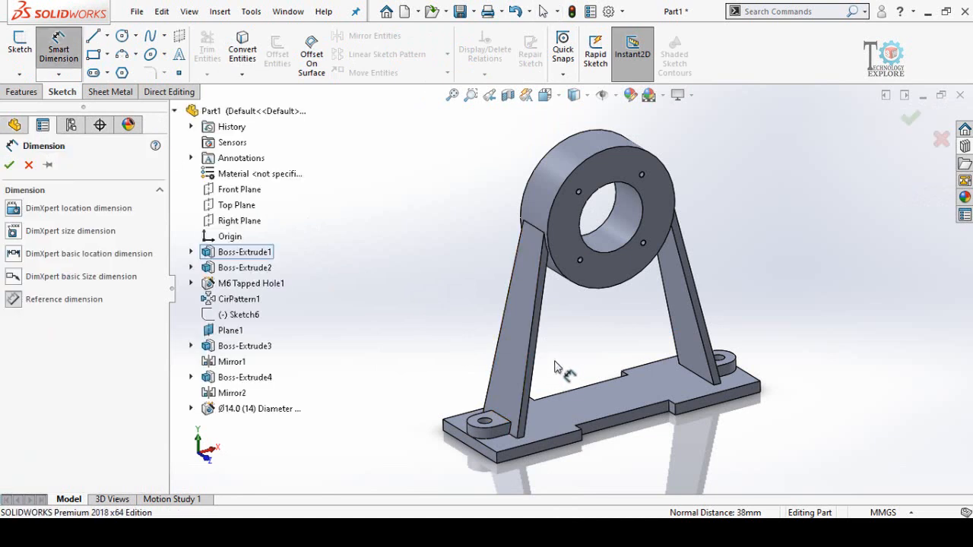
pyautogui.click(617, 424)
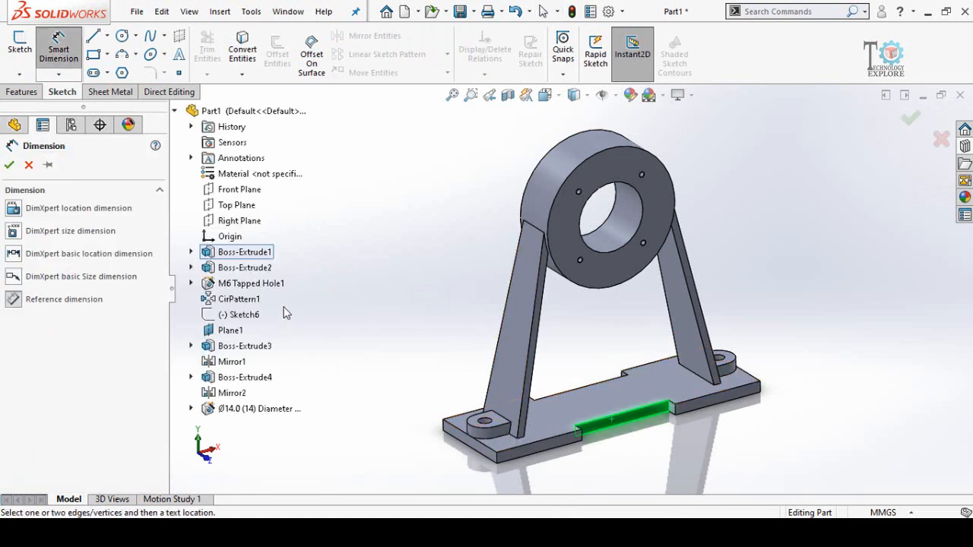
pyautogui.click(228, 191)
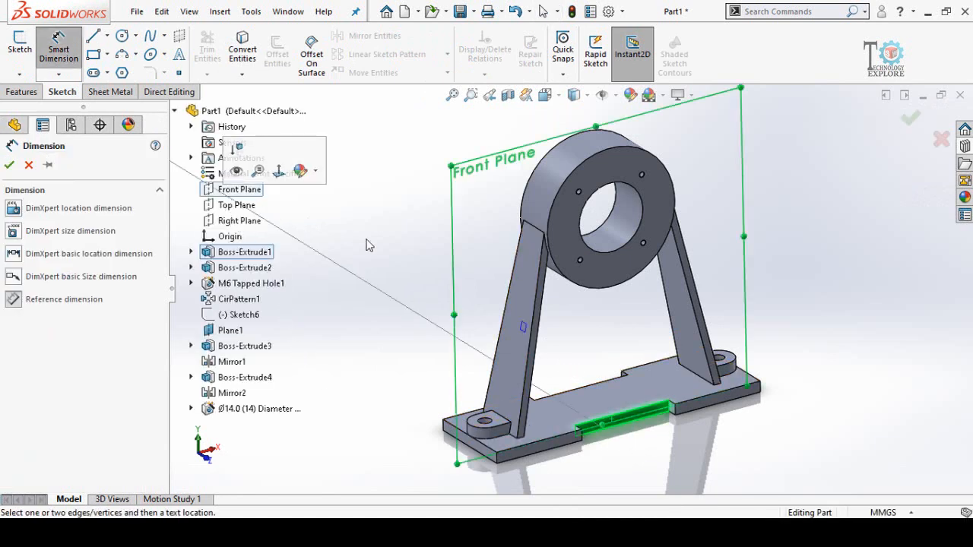
pyautogui.moveTo(748, 283); pyautogui.dragTo(804, 281, button='middle')
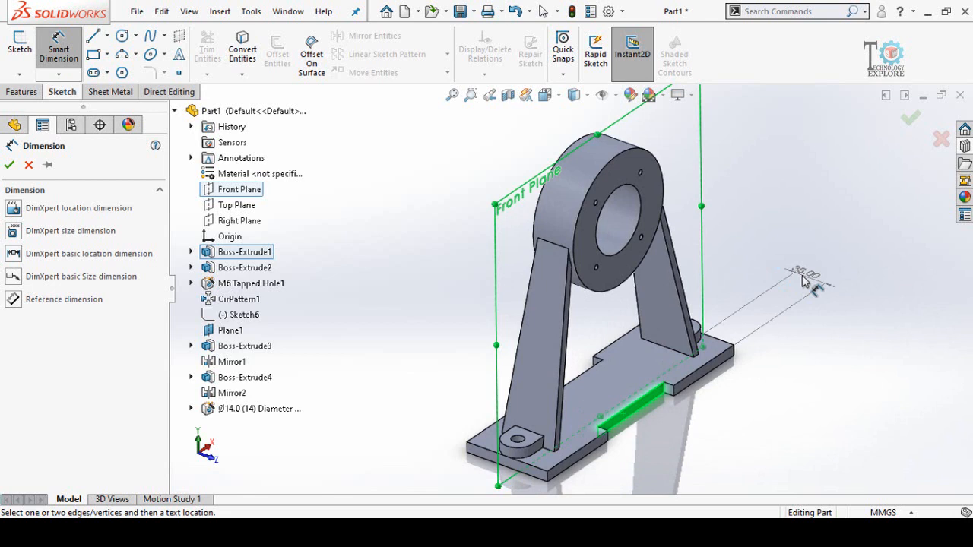
pyautogui.press('Escape')
# - Create a reference plane offset 40 mm from the base plate's front recessed face, flipped inward toward the plate
pyautogui.moveTo(725, 278)
pyautogui.mouseDown(button='middle')
pyautogui.moveTo(710, 246)
pyautogui.moveTo(728, 260)
pyautogui.mouseUp(button='middle')
pyautogui.scroll(1, 307, 61)
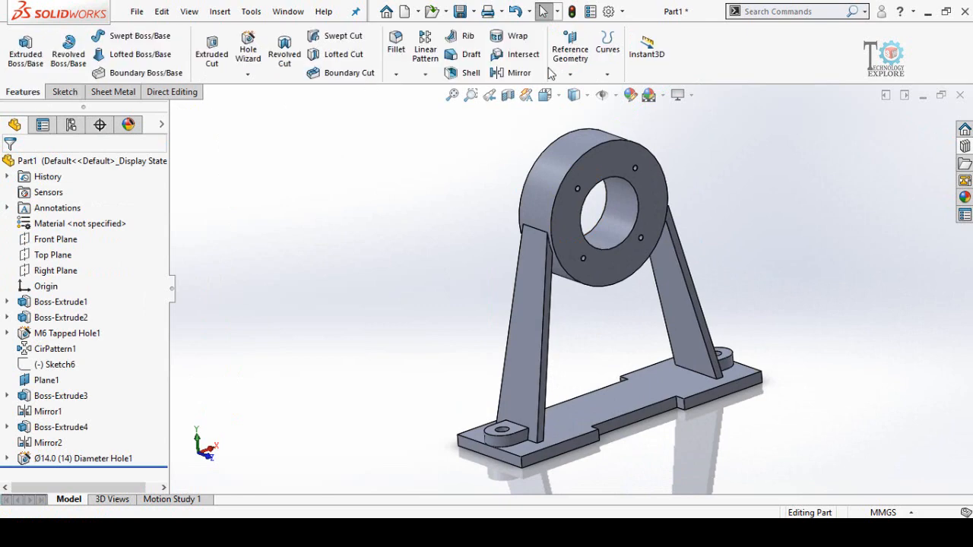
pyautogui.click(569, 57)
pyautogui.click(582, 92)
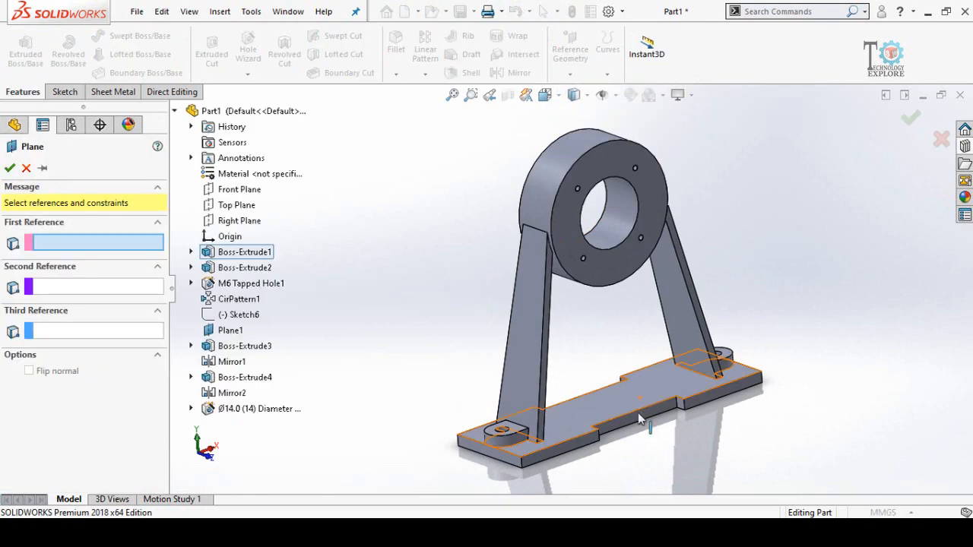
pyautogui.scroll(-2, 630, 420)
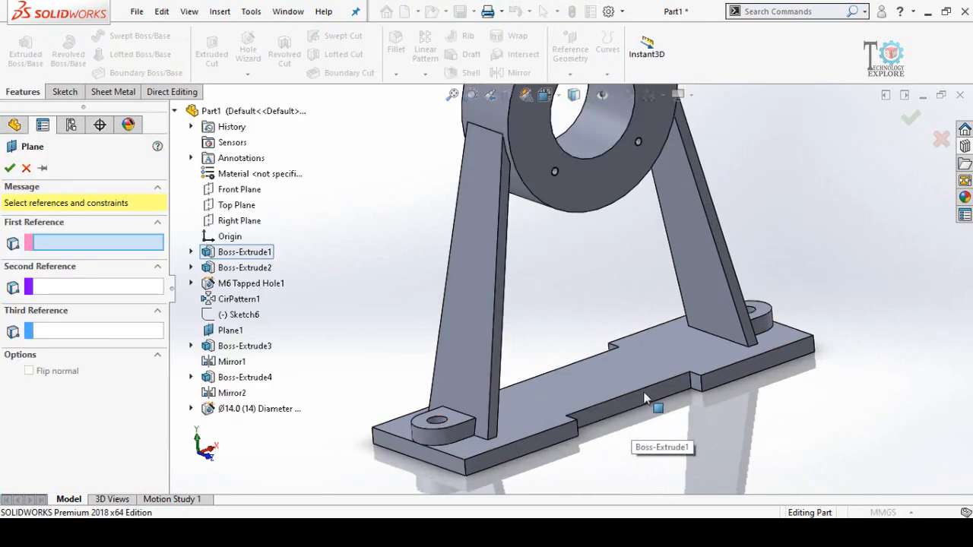
pyautogui.click(643, 391)
pyautogui.scroll(3, 641, 441)
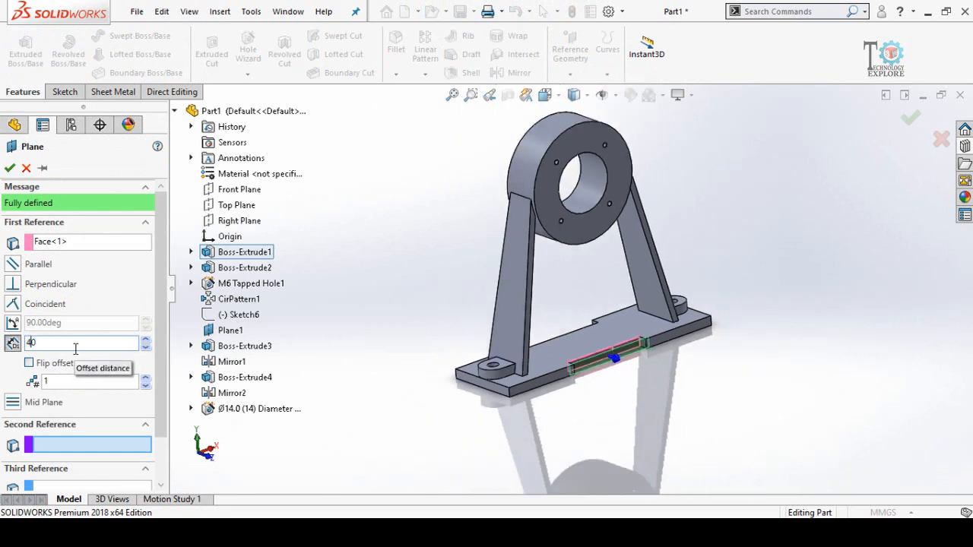
pyautogui.press('Return')
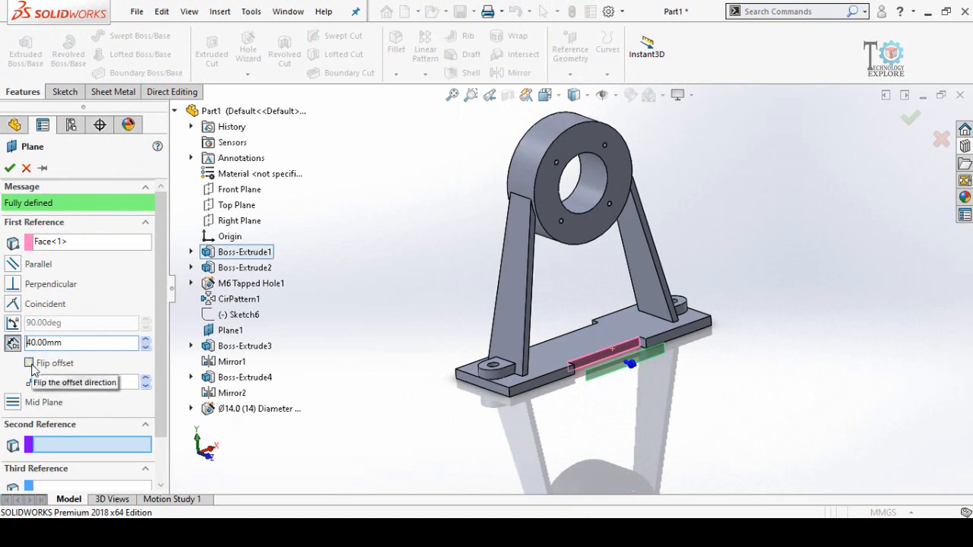
pyautogui.click(32, 368)
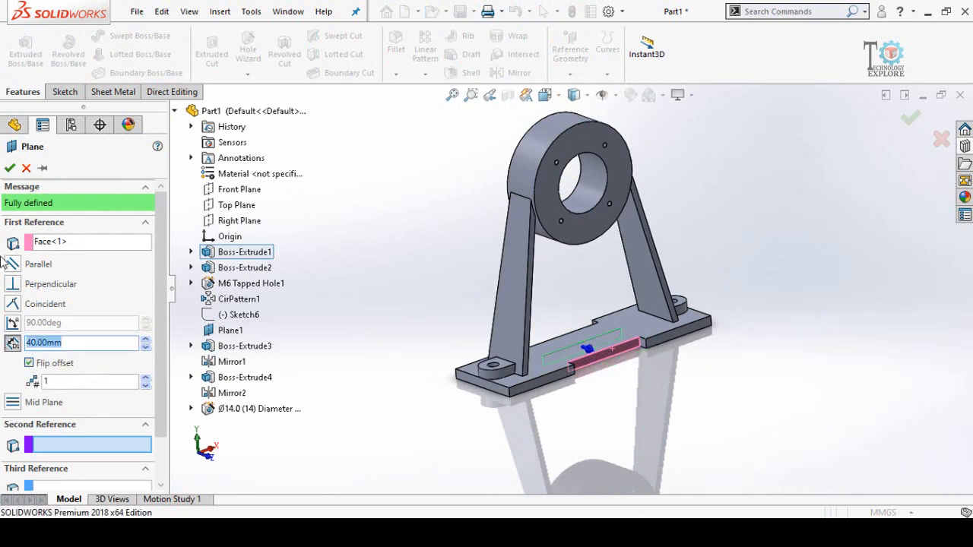
pyautogui.click(10, 168)
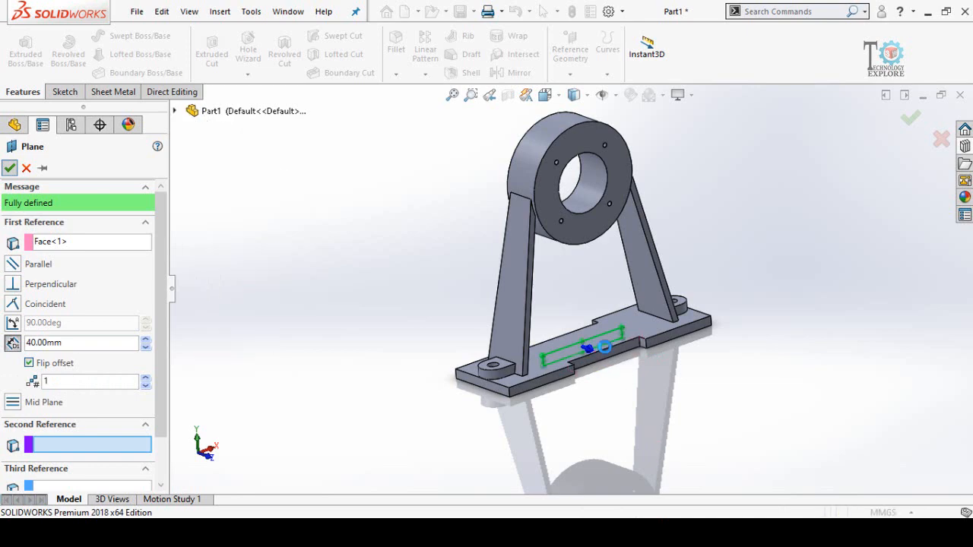
# - Open a sketch on the new offset plane and convert the bearing ring's outer circular edge into it
pyautogui.scroll(-5, 582, 384)
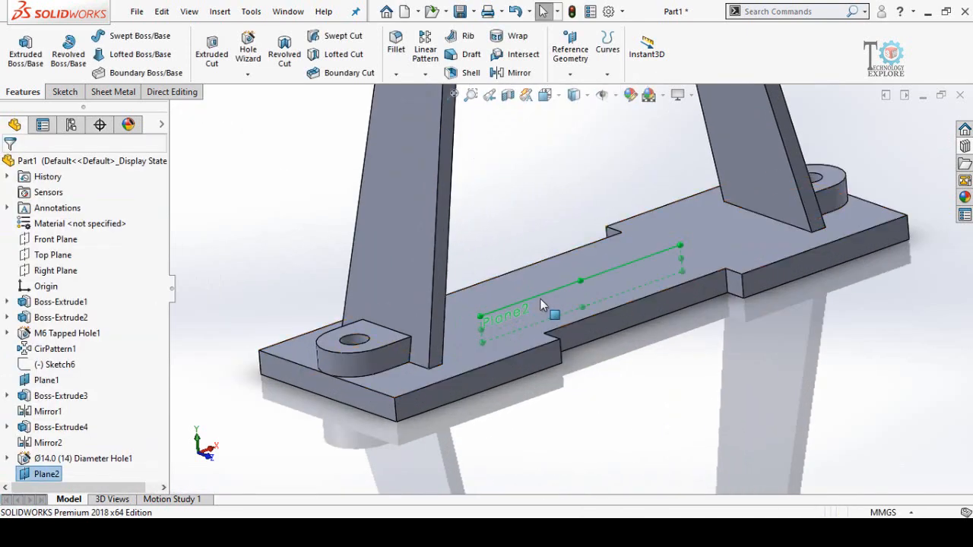
pyautogui.click(541, 304)
pyautogui.click(604, 263)
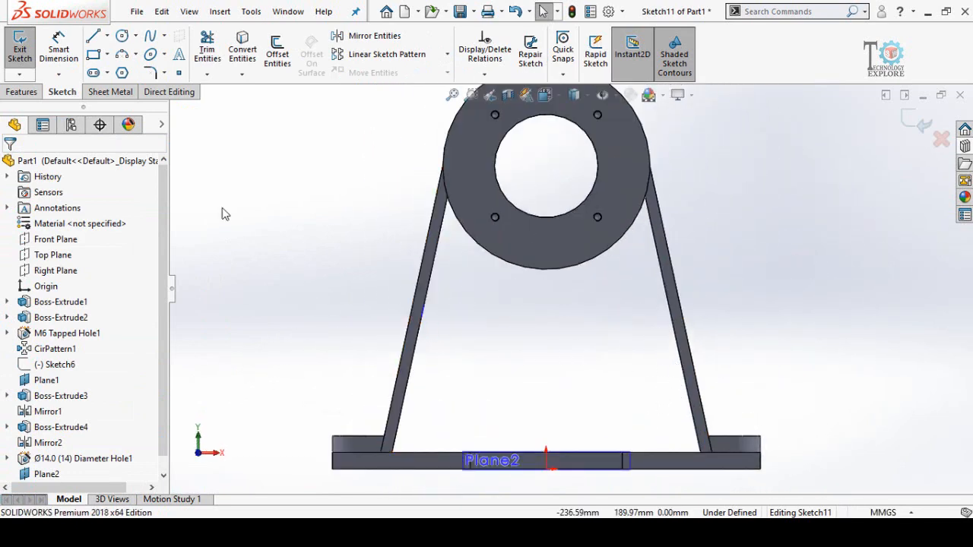
pyautogui.click(507, 266)
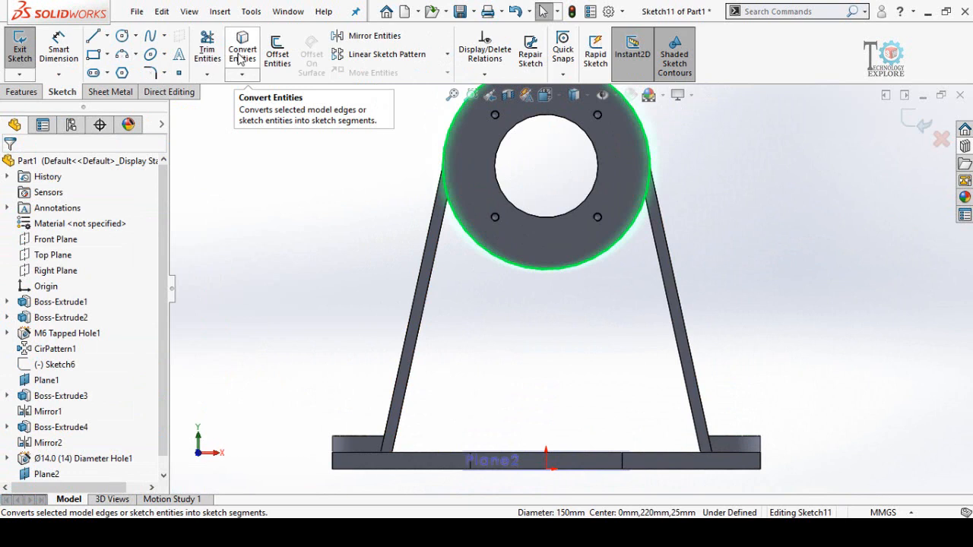
pyautogui.click(240, 59)
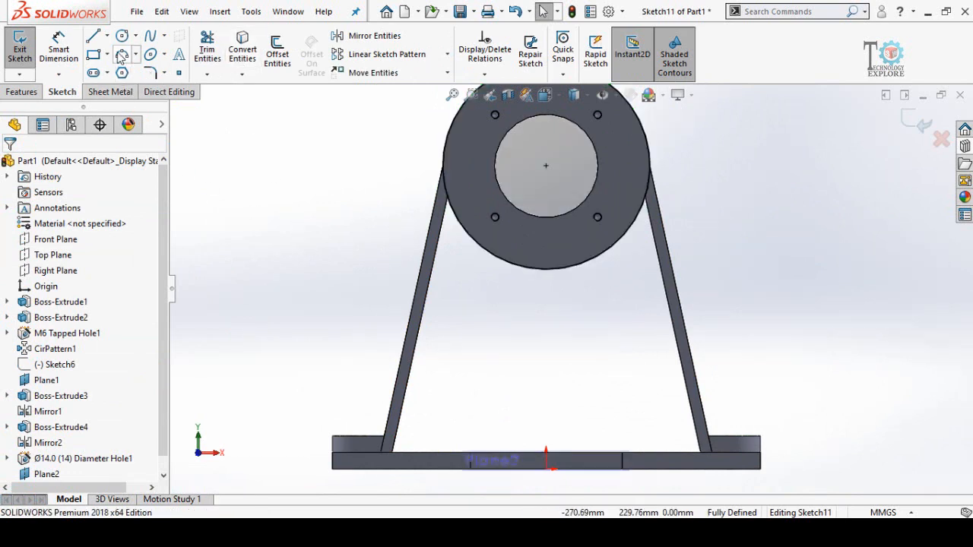
# - Sketch three connected lines between the legs: down from the ring circle, across just above the base plate, and back up to the circle
pyautogui.click(93, 36)
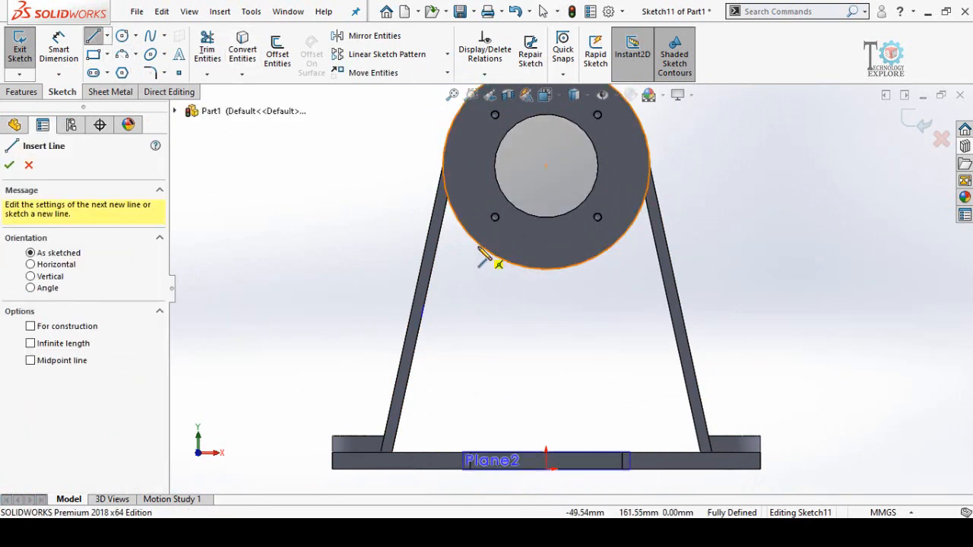
pyautogui.click(464, 228)
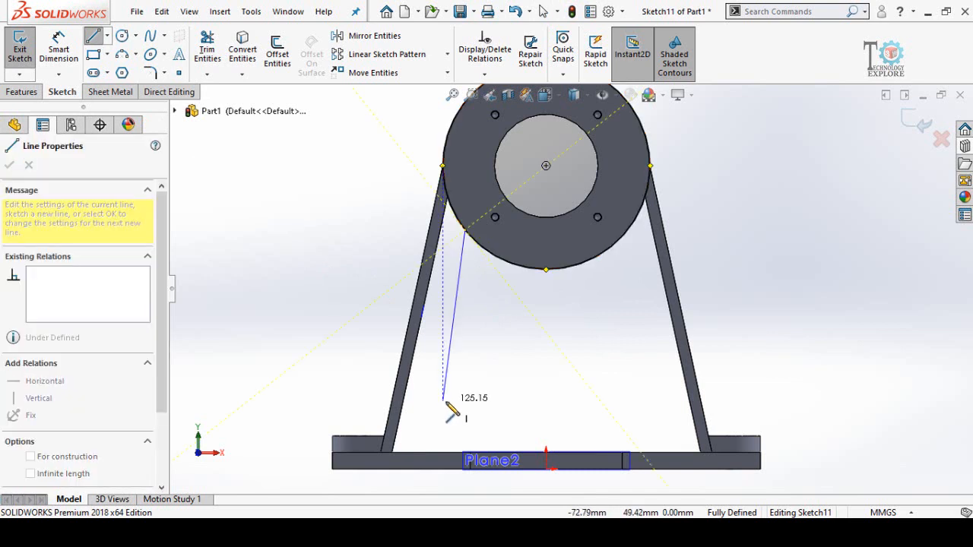
pyautogui.click(430, 432)
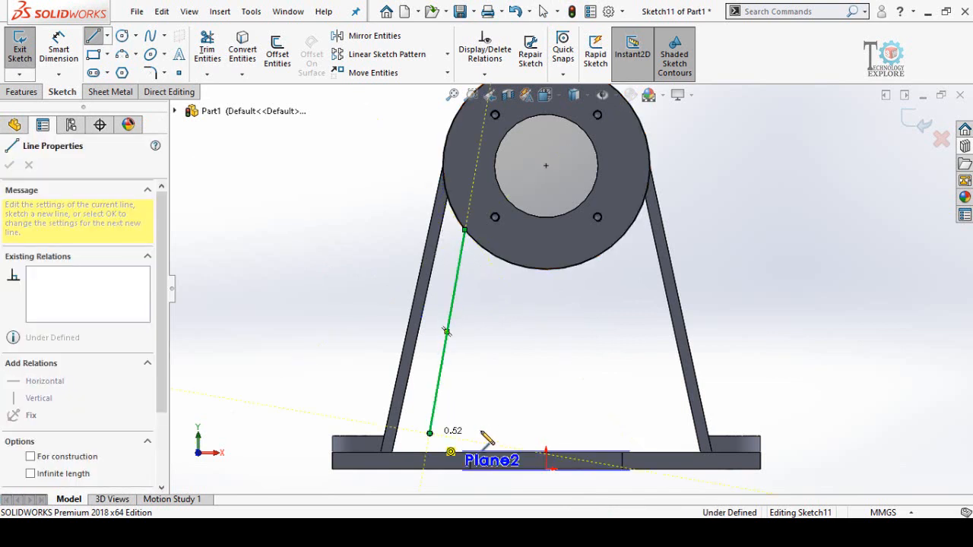
pyautogui.click(662, 433)
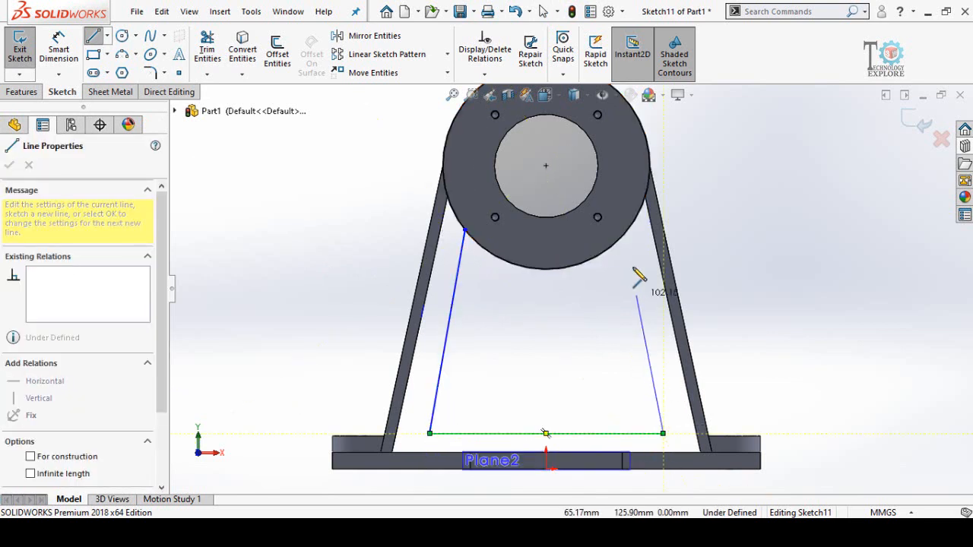
pyautogui.click(627, 229)
pyautogui.press('Escape')
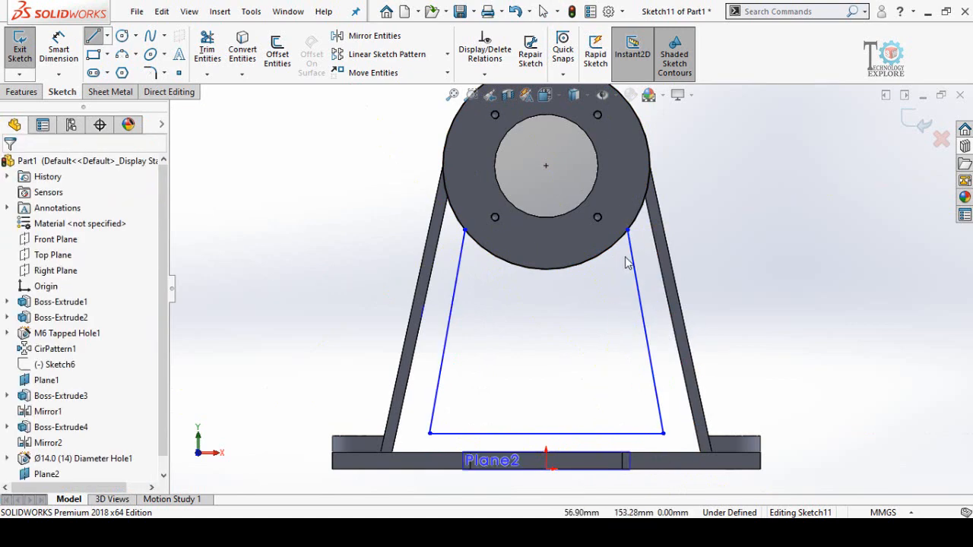
# - Draw the outer web outline with lines along both legs' inner edges and the base plate's top edge, ending on the ring circle
pyautogui.scroll(3, 620, 254)
pyautogui.press('l')
pyautogui.scroll(-2, 538, 270)
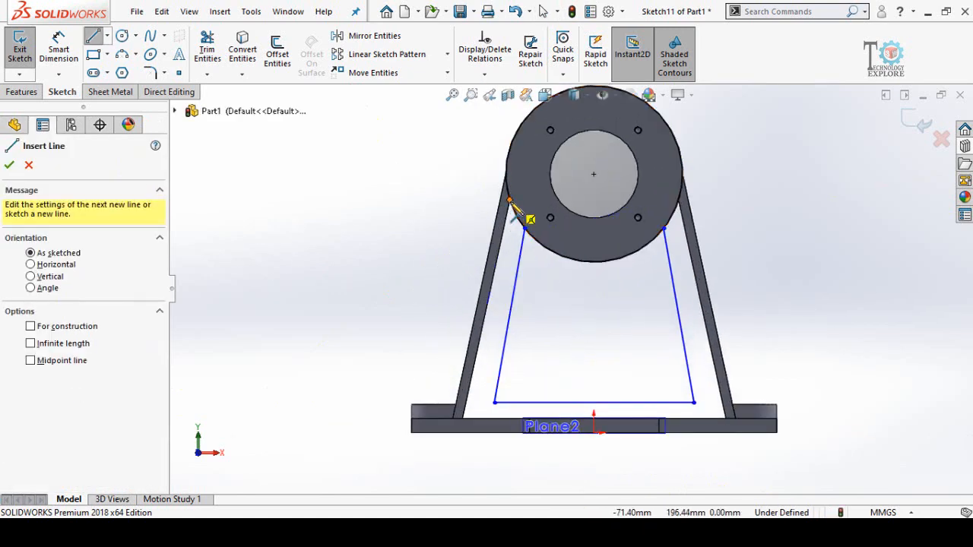
pyautogui.click(462, 419)
pyautogui.click(726, 418)
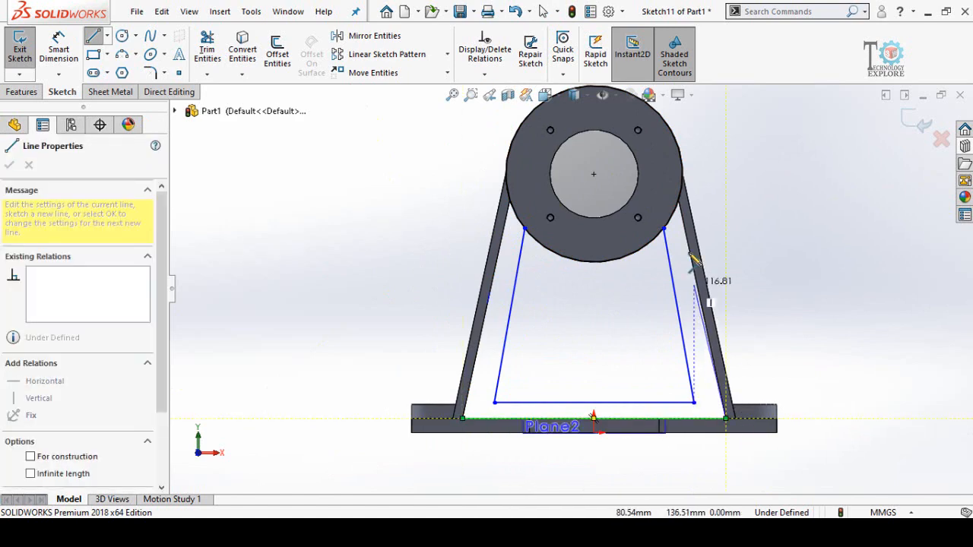
pyautogui.click(681, 202)
pyautogui.press('Escape')
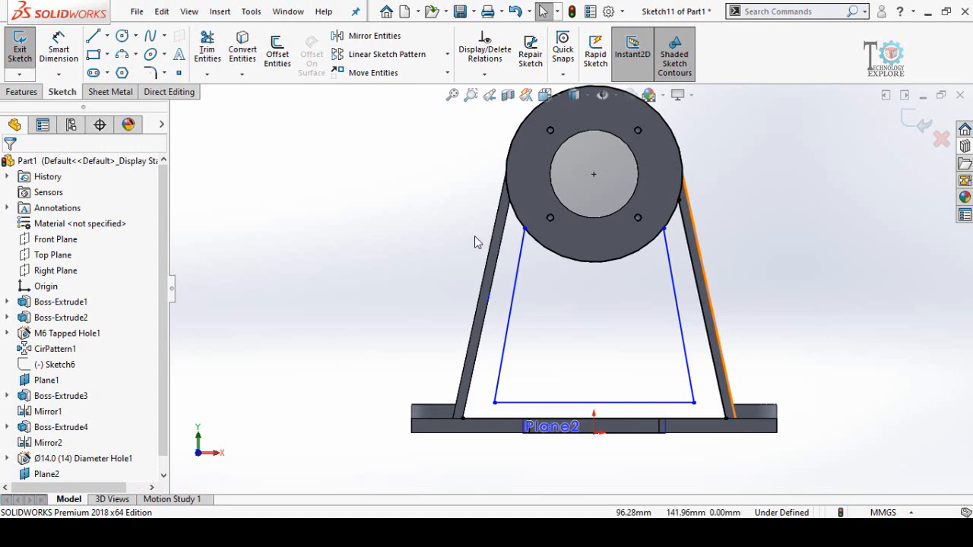
pyautogui.press('l')
pyautogui.moveTo(510, 200); pyautogui.dragTo(462, 418)
pyautogui.press('Escape')
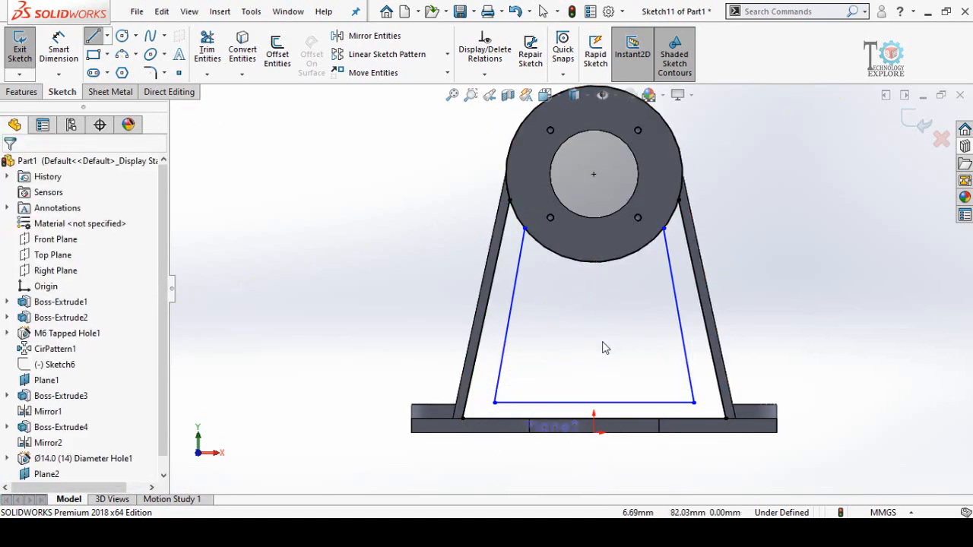
# - Trim the converted ring circle down to the short arcs joining the inner and outer web lines
pyautogui.scroll(2, 606, 345)
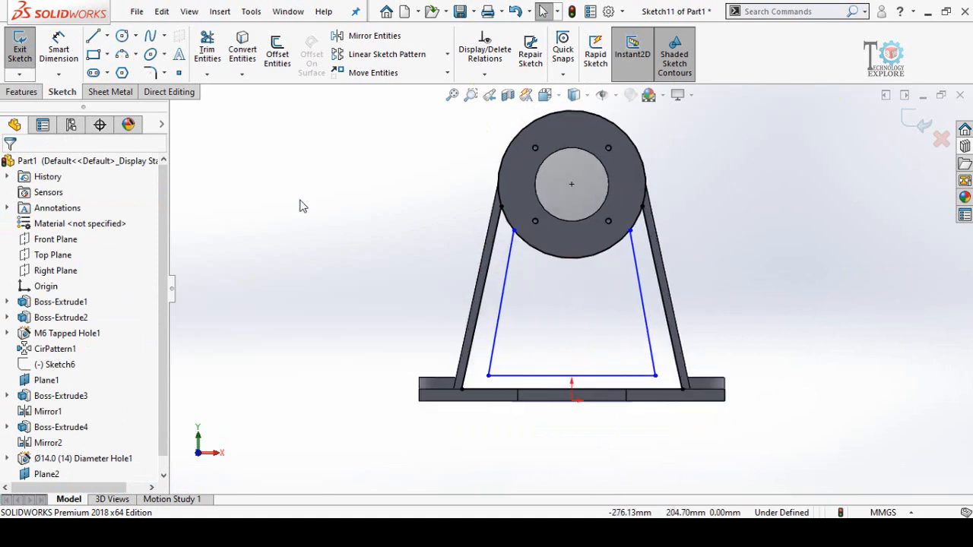
pyautogui.click(207, 49)
pyautogui.moveTo(465, 164); pyautogui.dragTo(514, 159)
pyautogui.moveTo(569, 296)
pyautogui.mouseDown()
pyautogui.moveTo(565, 254)
pyautogui.moveTo(560, 339)
pyautogui.mouseUp()
pyautogui.press('Escape')
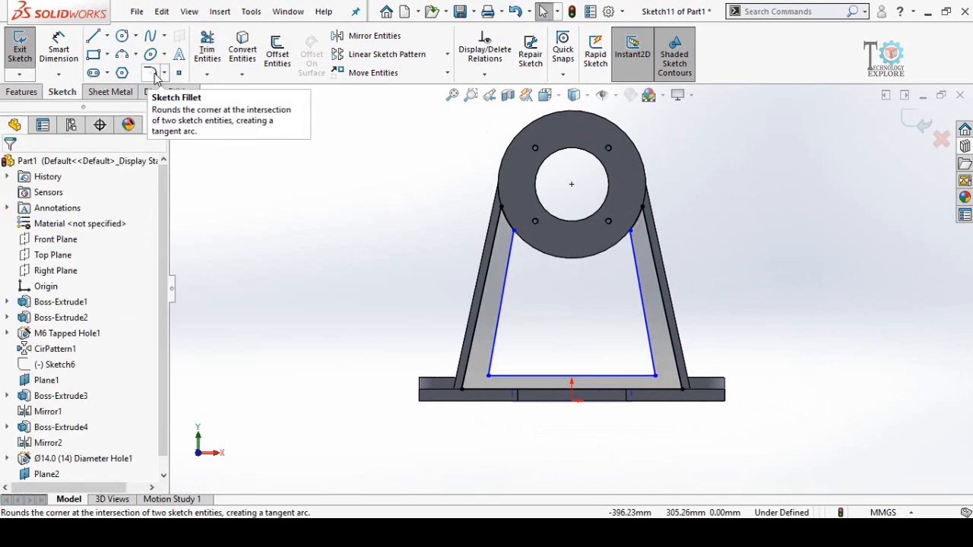
# - Round the two lower corners of the inner web outline with 15 mm sketch fillets
pyautogui.click(155, 73)
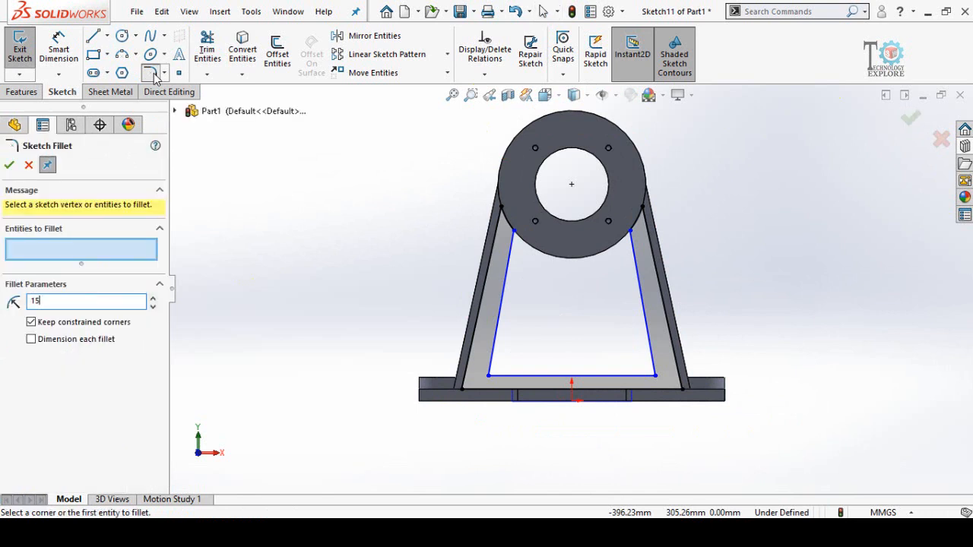
pyautogui.click(490, 375)
pyautogui.click(521, 278)
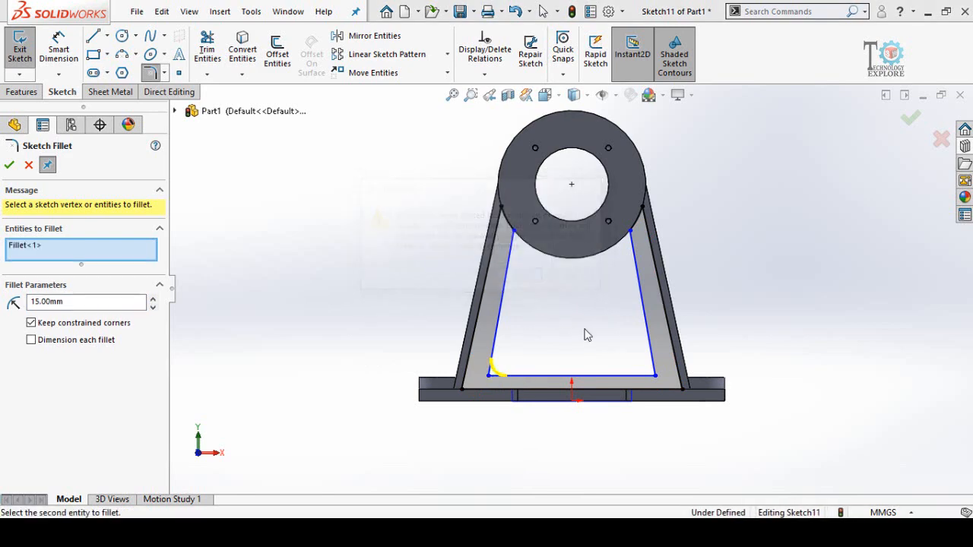
pyautogui.click(656, 377)
pyautogui.click(521, 277)
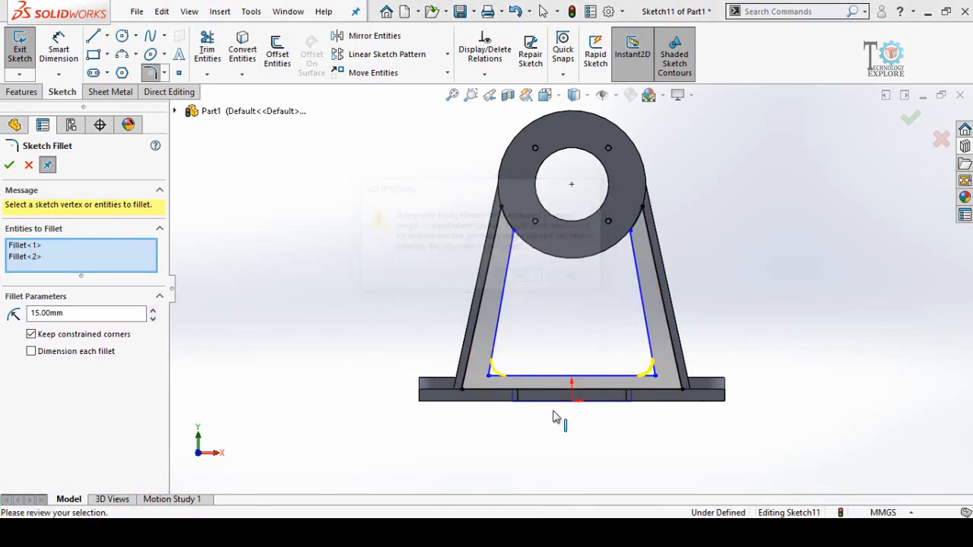
pyautogui.click(9, 165)
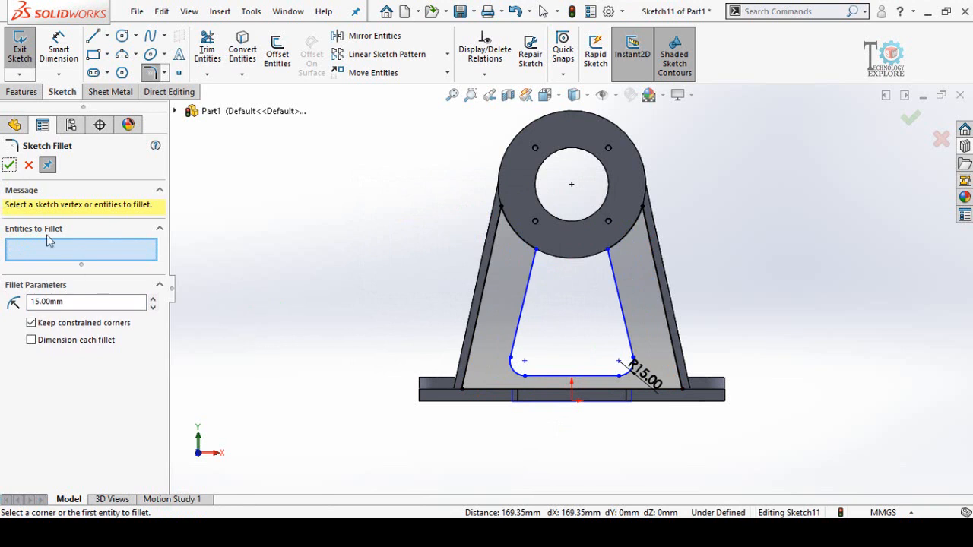
pyautogui.click(9, 166)
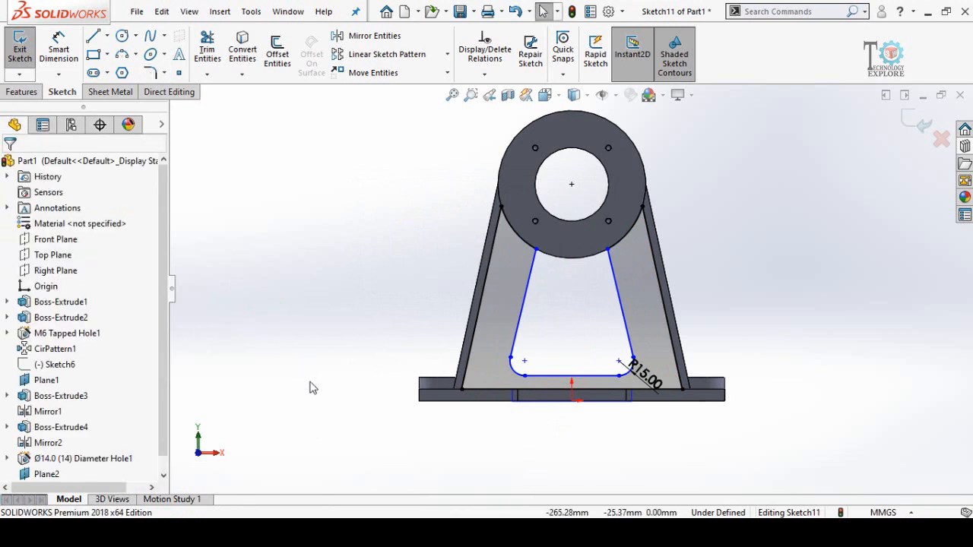
# - Make the inner web line on the right parallel to the outer line along the adjacent leg
pyautogui.click(616, 291)
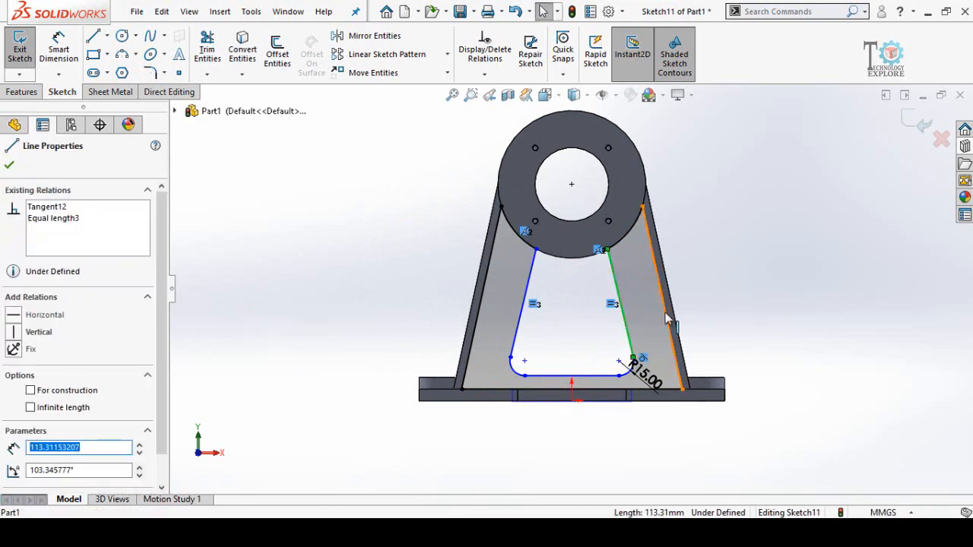
pyautogui.keyDown('ctrl'); pyautogui.click(672, 315); pyautogui.keyUp('ctrl')
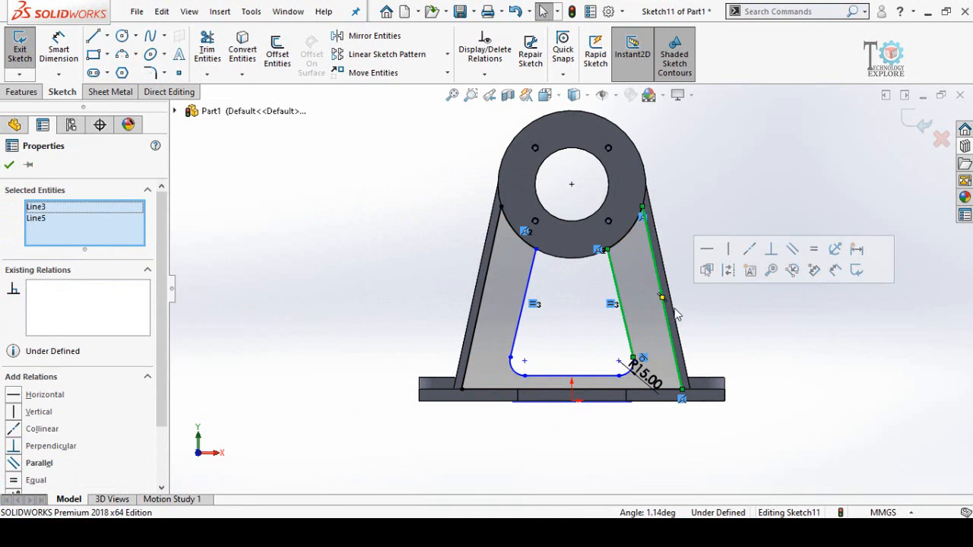
pyautogui.click(792, 248)
pyautogui.click(775, 352)
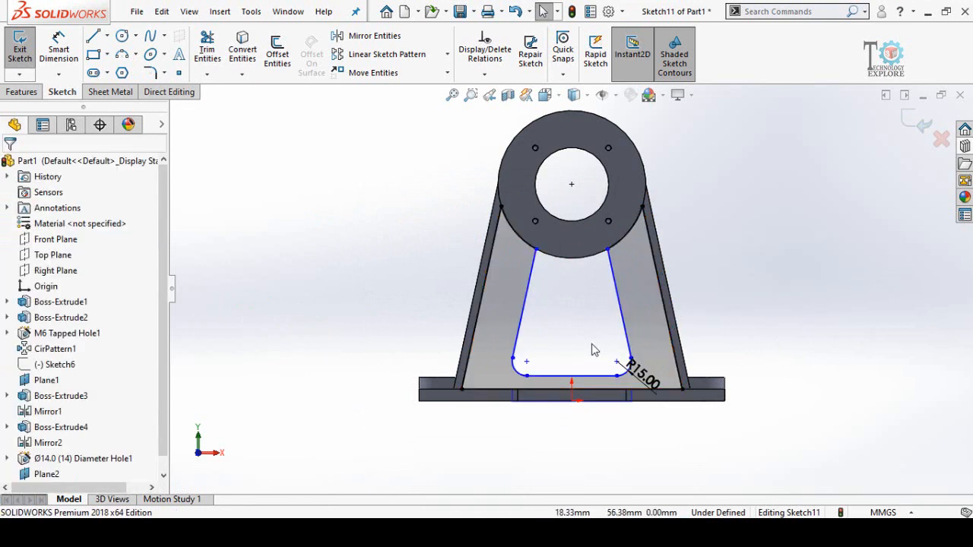
# - Dimension the distance between the right inner web line and the adjacent leg line as 25 mm
pyautogui.press('d')
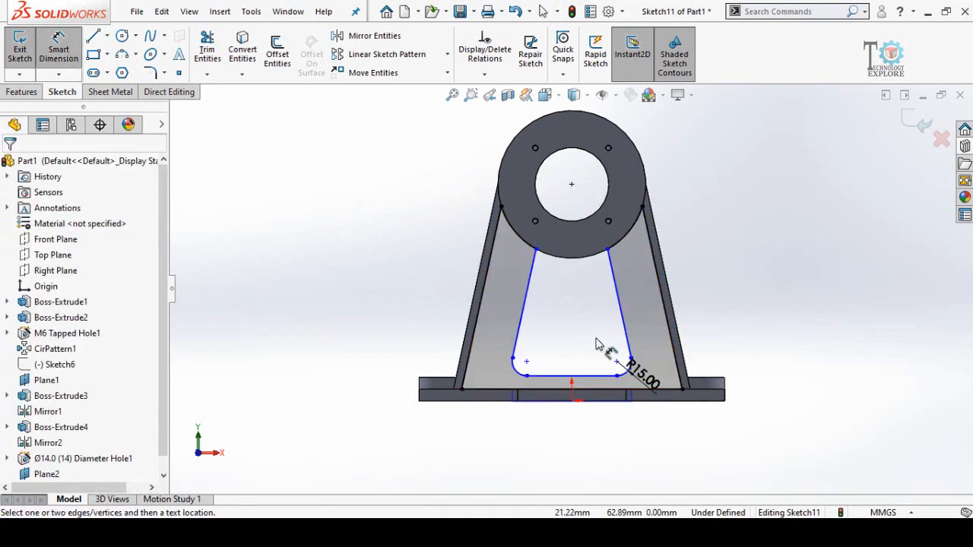
pyautogui.click(620, 304)
pyautogui.click(664, 304)
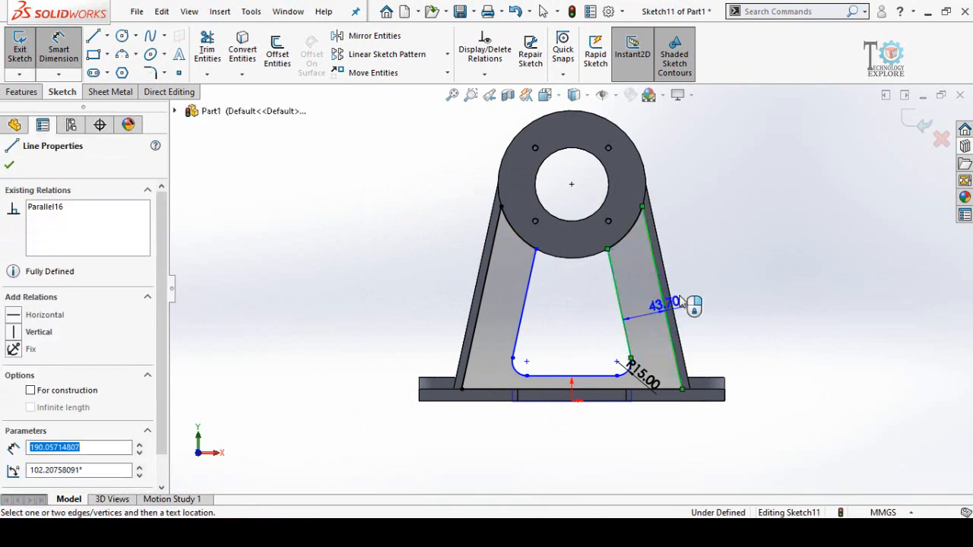
pyautogui.click(721, 273)
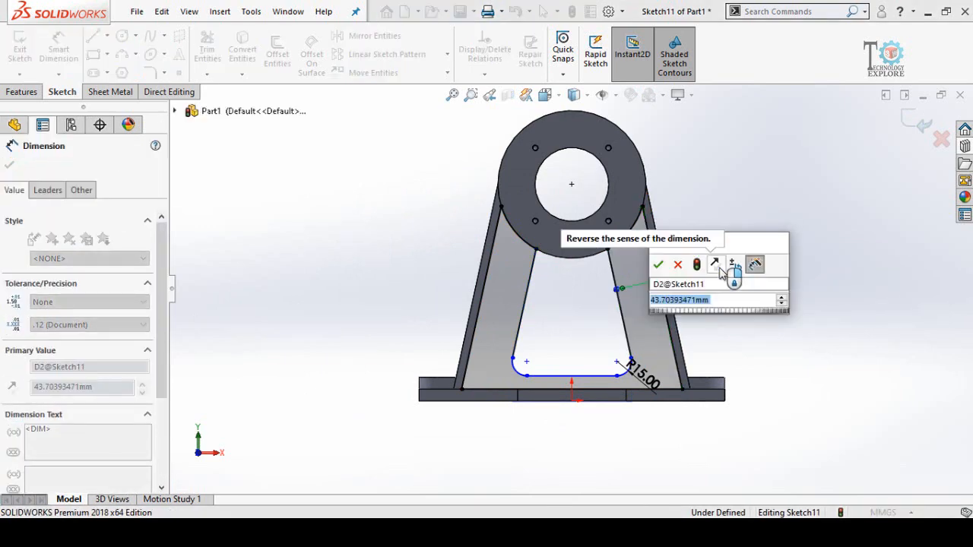
pyautogui.write('25')
pyautogui.press('Return')
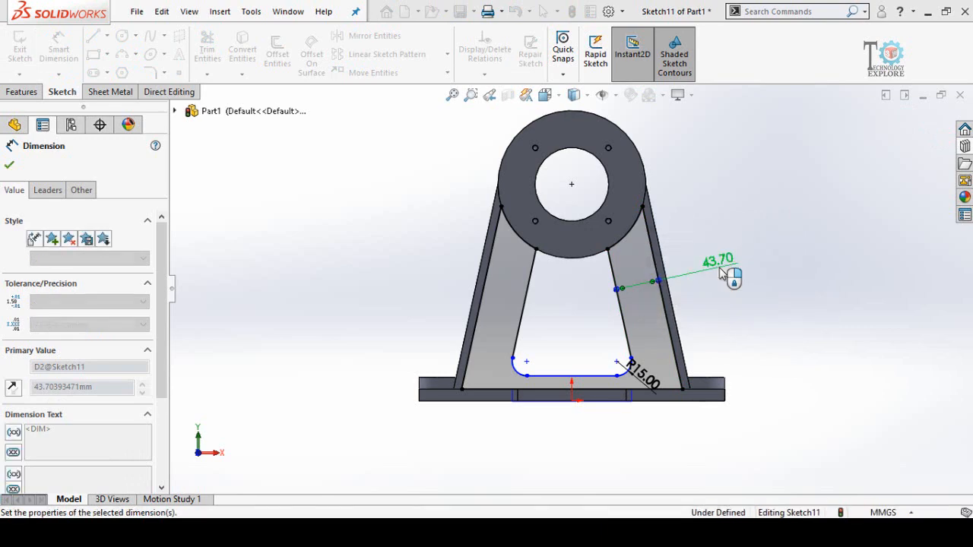
# - Dimension the height between the web's lower outer line and the opening's bottom line as 18 mm
pyautogui.click(586, 389)
pyautogui.click(578, 364)
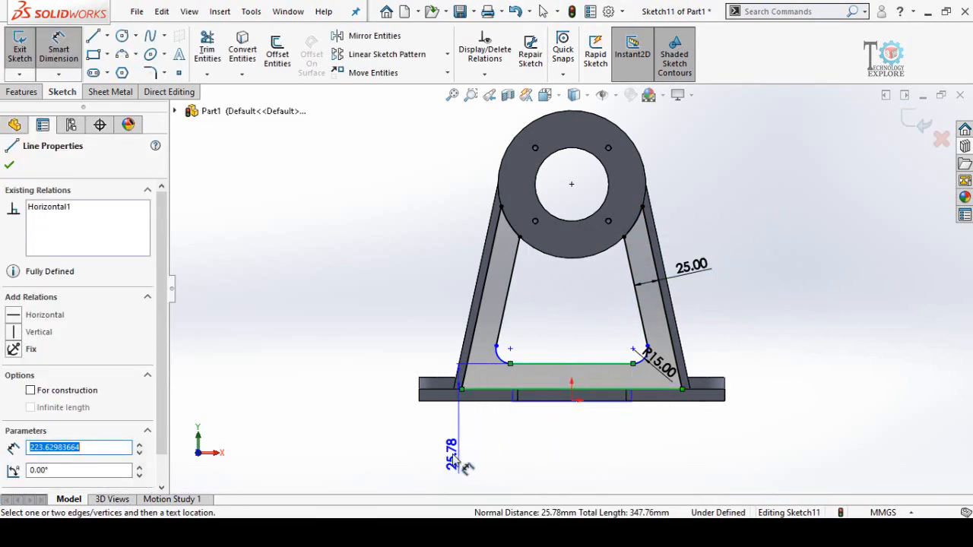
pyautogui.click(382, 448)
pyautogui.write('18.00mm')
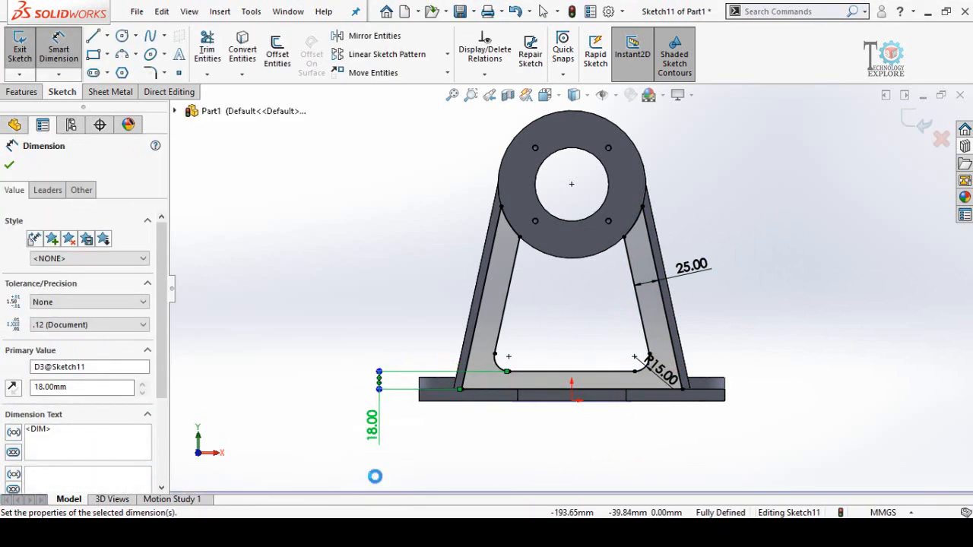
pyautogui.click(365, 308)
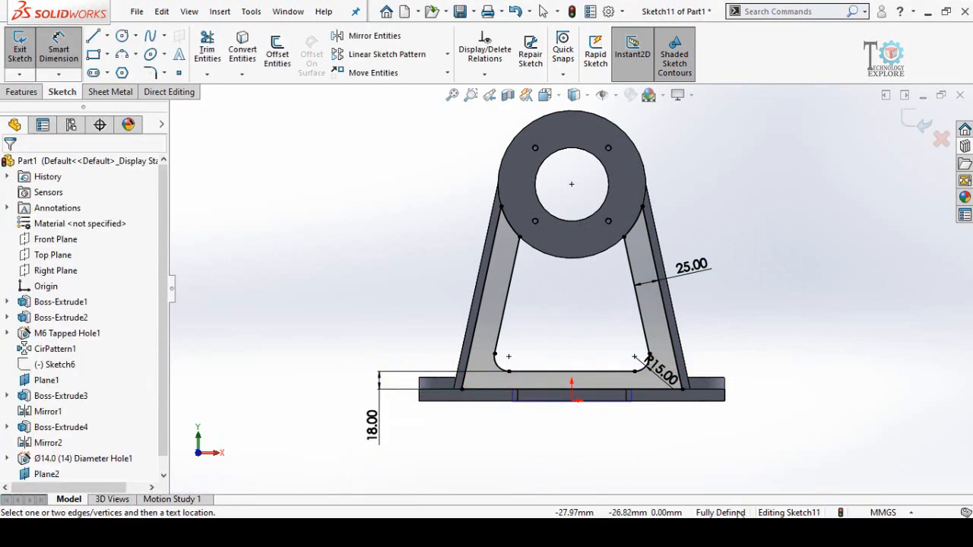
# - Extrude the web profile 8 mm as a blind boss in the reversed direction, merged with the bracket
pyautogui.scroll(2, 459, 283)
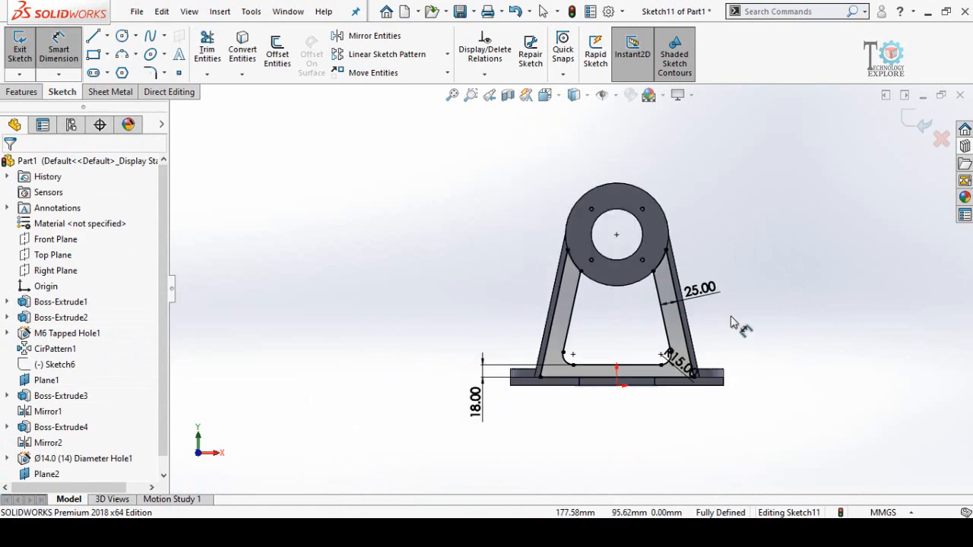
pyautogui.click(16, 92)
pyautogui.click(11, 70)
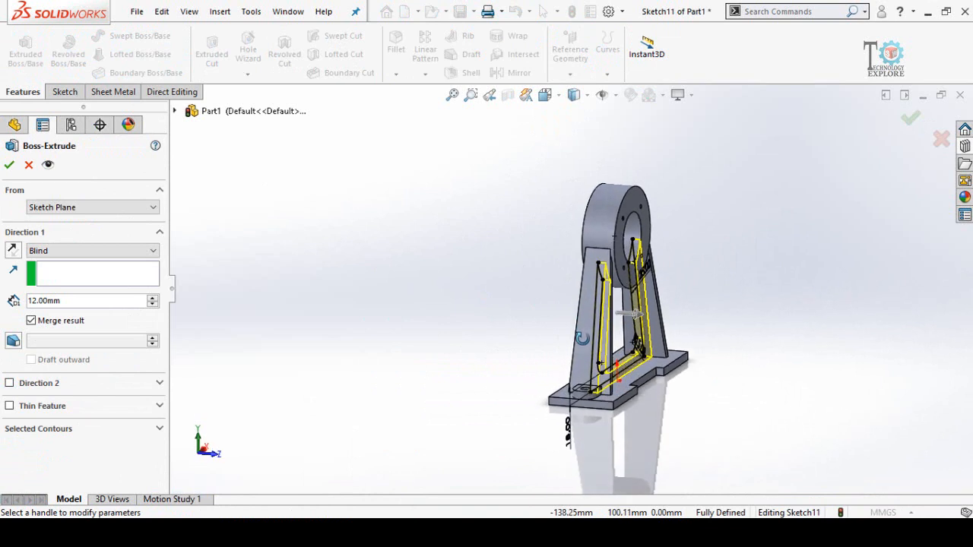
pyautogui.click(13, 251)
pyautogui.click(75, 300)
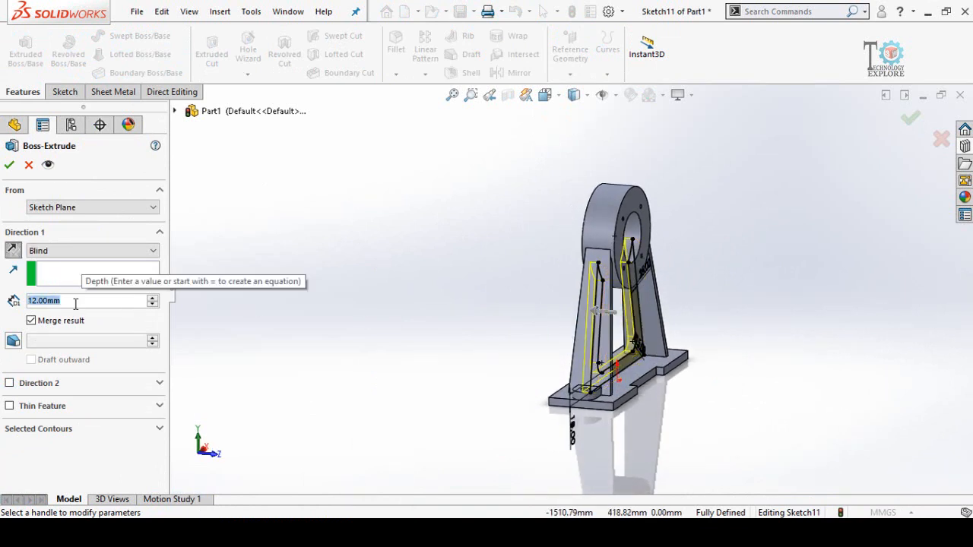
pyautogui.write('8')
pyautogui.press('Return')
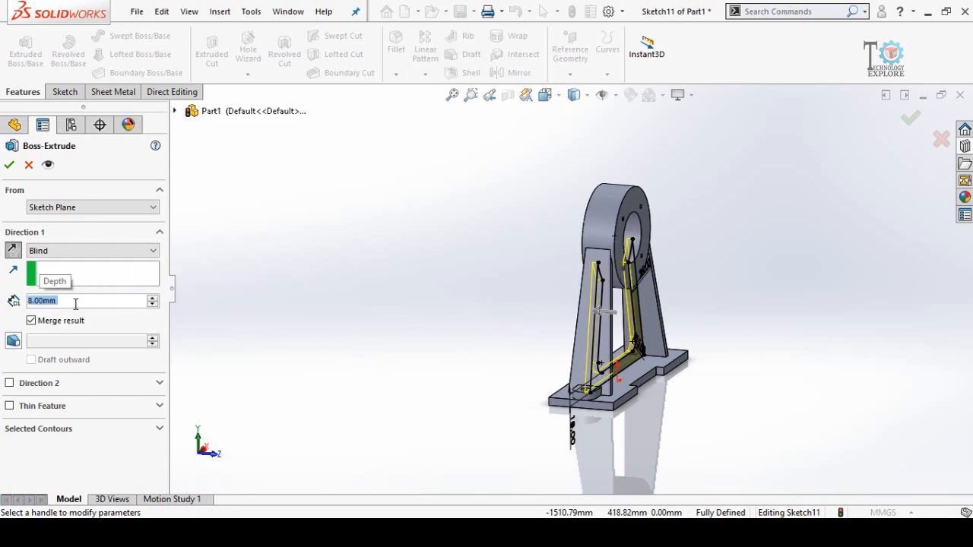
pyautogui.click(8, 166)
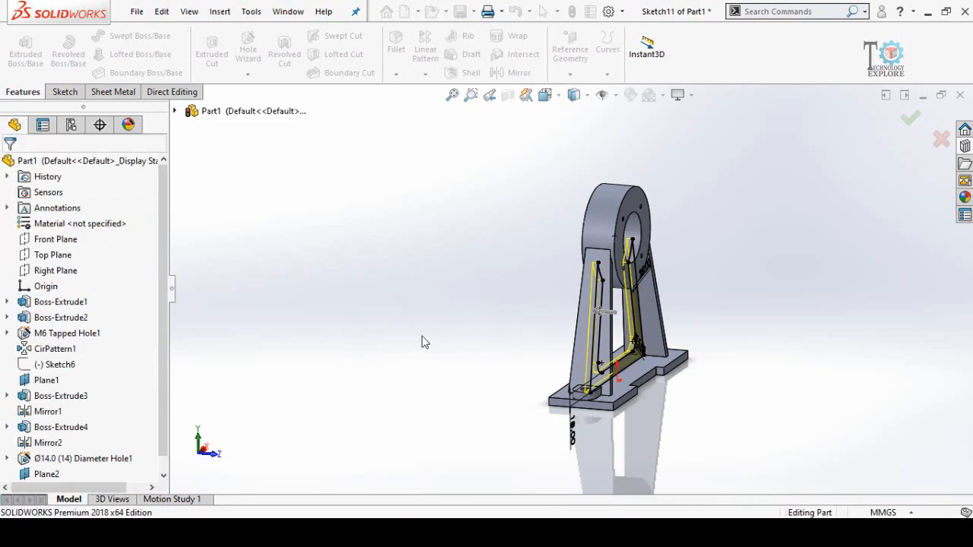
pyautogui.moveTo(443, 322); pyautogui.dragTo(523, 339, button='middle')
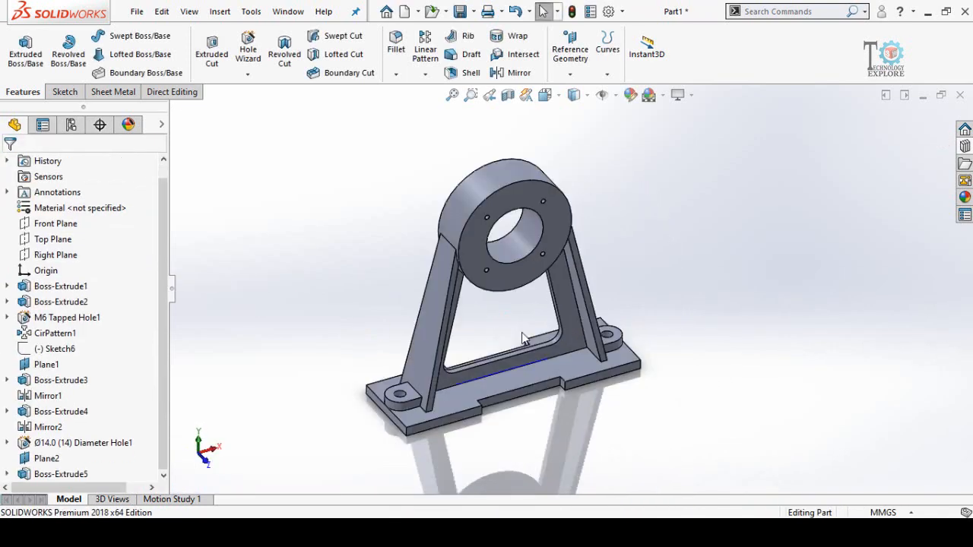